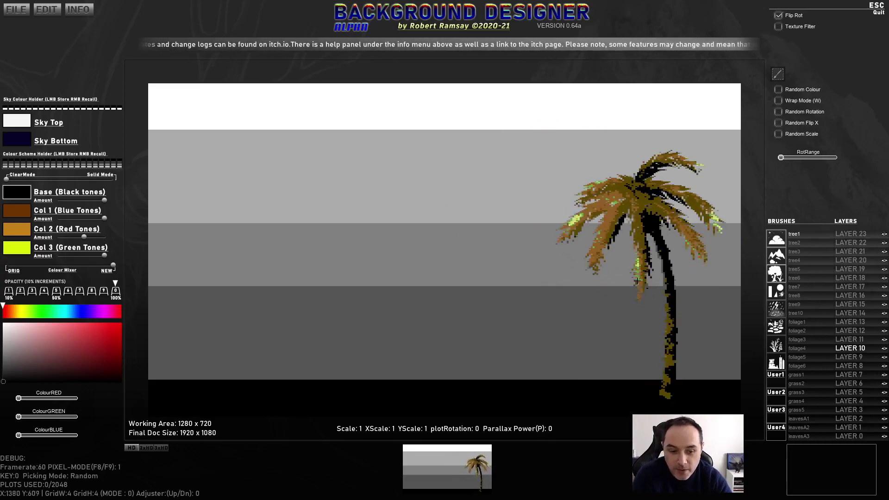
Try different rotations of the tree1 palm brush over the canvas
{"action": "key", "text": "e"}
{"action": "key", "text": "r"}
{"action": "key", "text": "r"}
{"action": "key", "text": "r"}
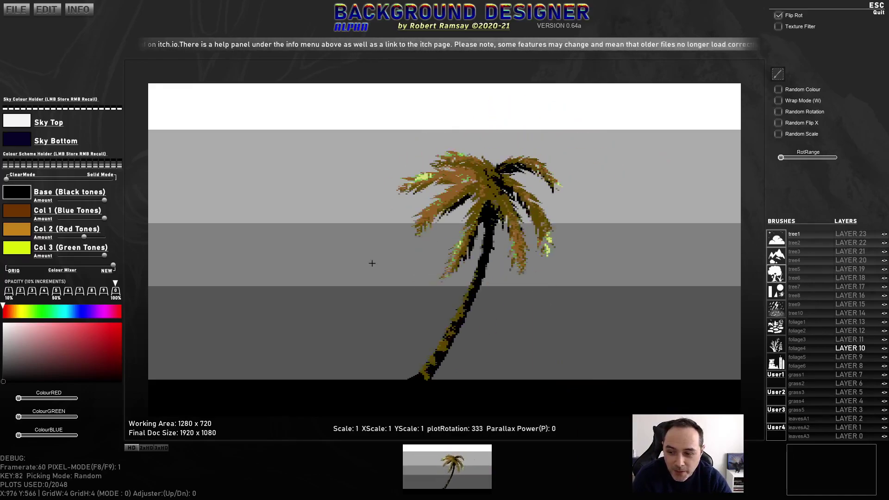
{"action": "key", "text": "e"}
Set Col 3 (Green Tones) of the palm brush to a bright, saturated green
{"action": "left_click", "coordinate": [24, 310]}
{"action": "left_click", "coordinate": [41, 312]}
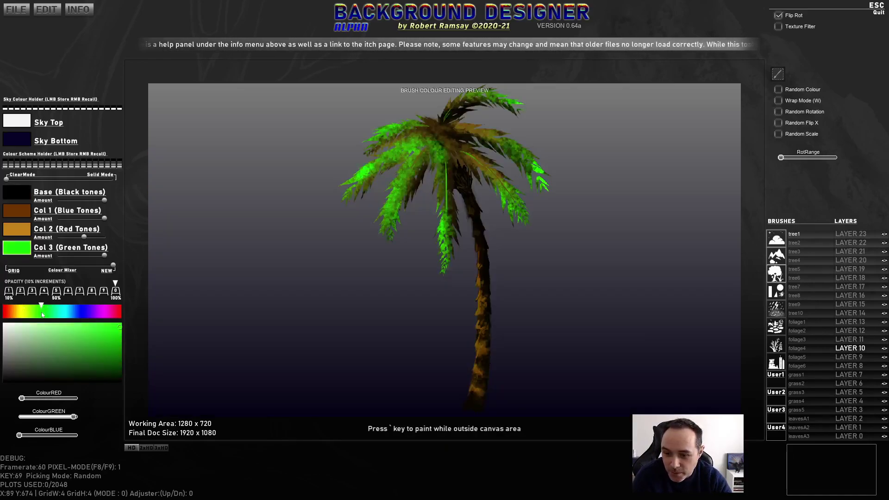
{"action": "left_click_drag", "start_coordinate": [76, 339], "coordinate": [109, 327]}
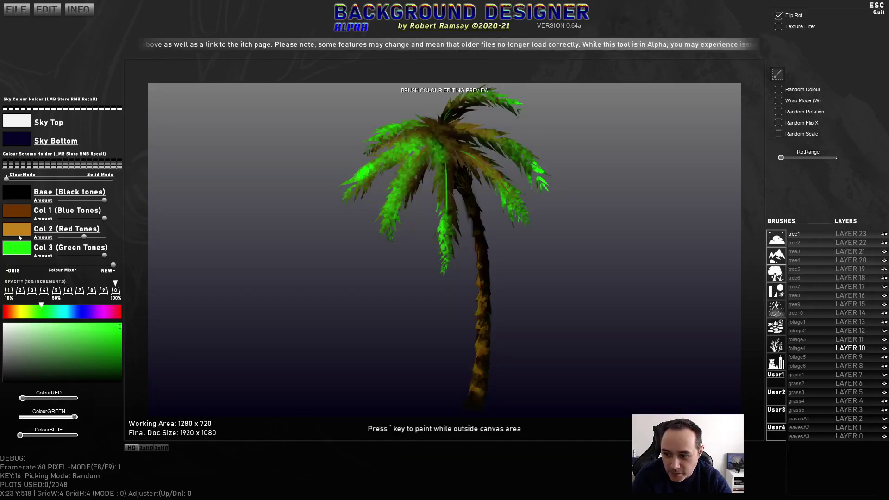
Raise the Col 2 (Red Tones) amount and place the palm tree at plot rotation 352 on the Trees layer
{"action": "left_click", "coordinate": [19, 237]}
{"action": "left_click_drag", "start_coordinate": [84, 238], "coordinate": [93, 244]}
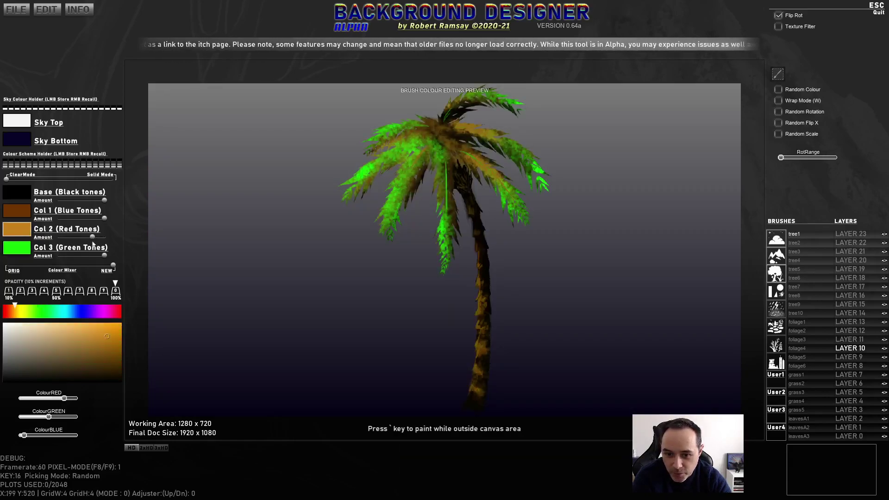
{"action": "key", "text": "r"}
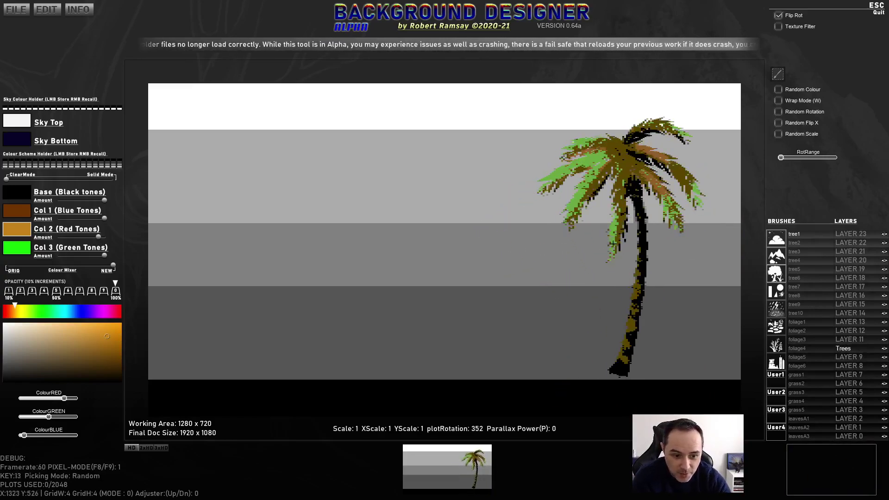
{"action": "left_click", "coordinate": [610, 240]}
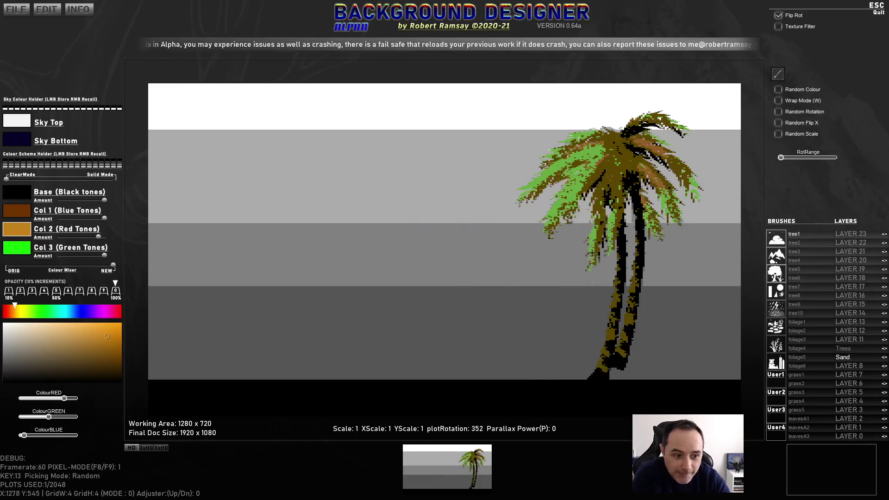
Choose the cloud3 brush, switch to Solid Mode and set all four brush colours to a golden sand yellow
{"action": "left_click", "coordinate": [797, 251]}
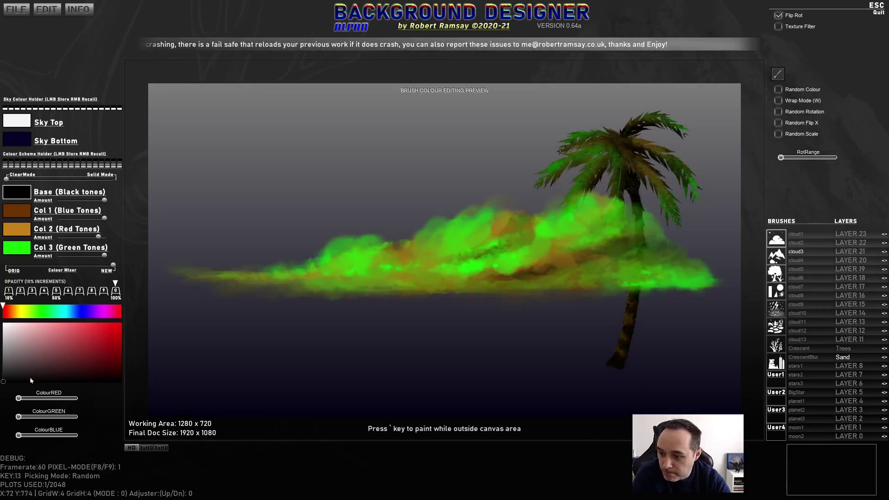
{"action": "left_click_drag", "start_coordinate": [76, 256], "coordinate": [55, 218]}
{"action": "left_click_drag", "start_coordinate": [13, 314], "coordinate": [78, 345]}
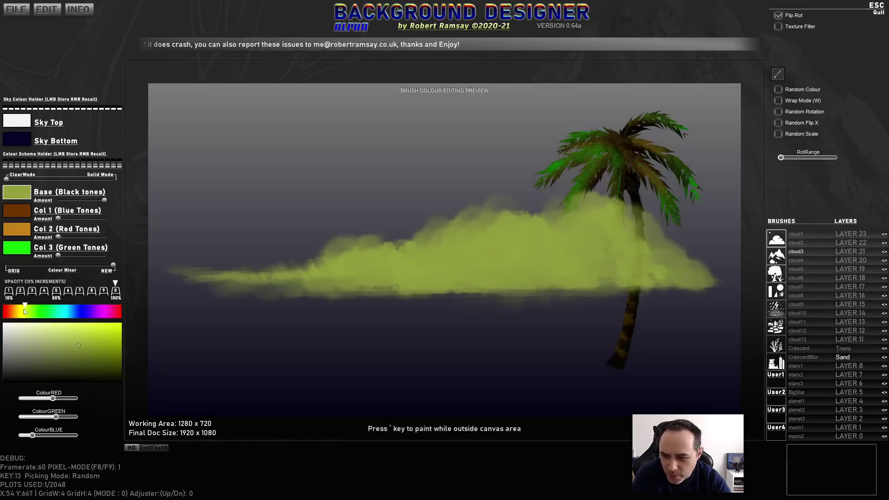
{"action": "left_click_drag", "start_coordinate": [25, 311], "coordinate": [17, 311]}
{"action": "left_click_drag", "start_coordinate": [69, 337], "coordinate": [102, 331]}
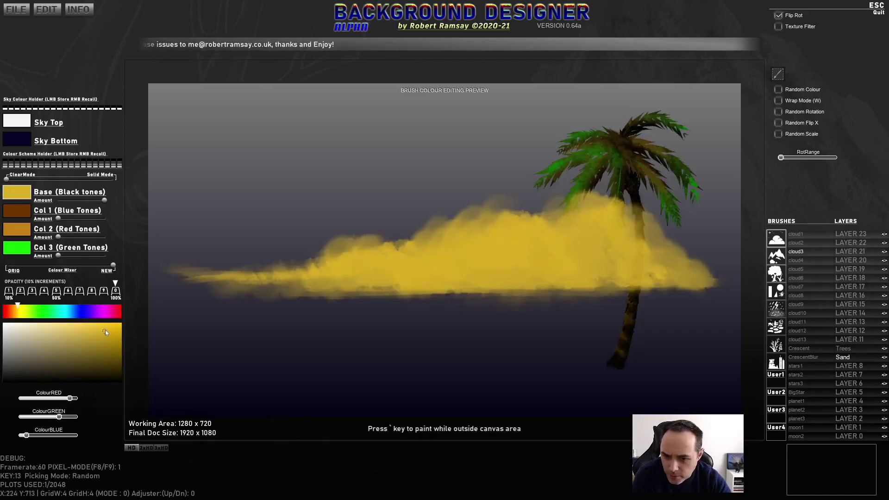
{"action": "left_click_drag", "start_coordinate": [108, 330], "coordinate": [113, 327]}
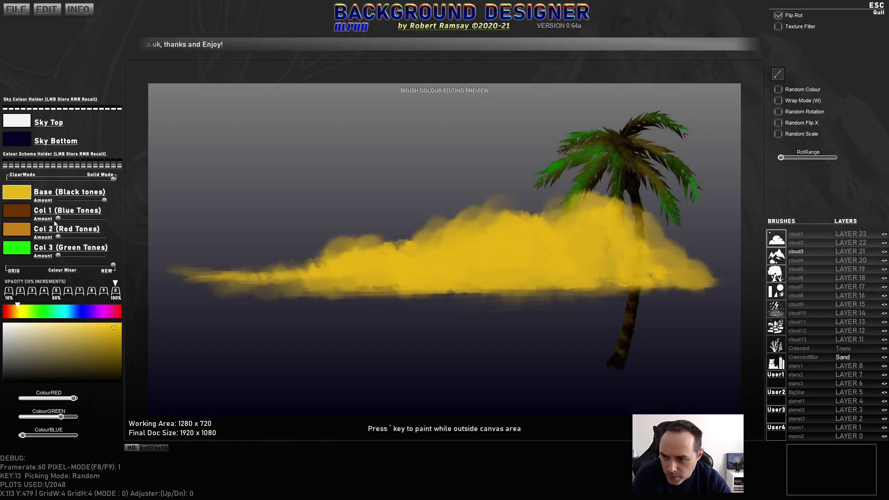
{"action": "left_click", "coordinate": [22, 196], "text": "ctrl"}
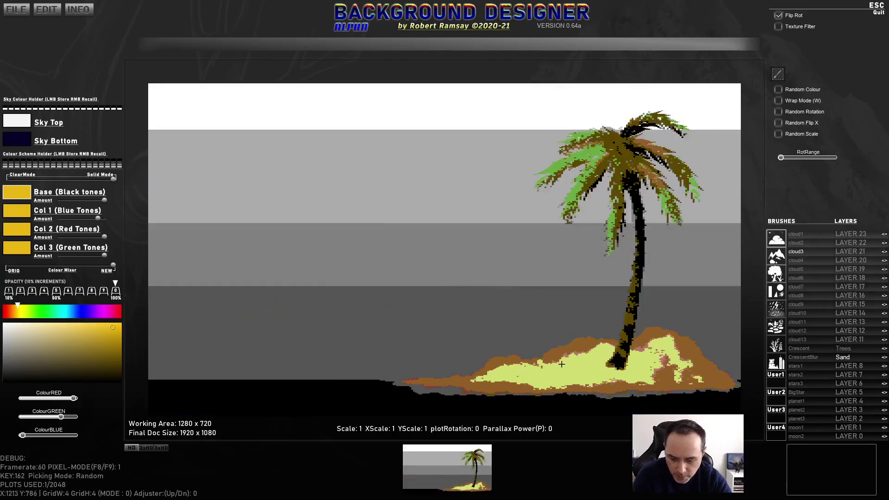
Paint a sandy beach with the cloud3 brush along the lower canvas on the Sand layer, rotating the brush between plots
{"action": "left_click", "coordinate": [561, 363]}
{"action": "left_click", "coordinate": [561, 364]}
{"action": "left_click", "coordinate": [560, 363]}
{"action": "left_click", "coordinate": [560, 364]}
{"action": "key", "text": "e"}
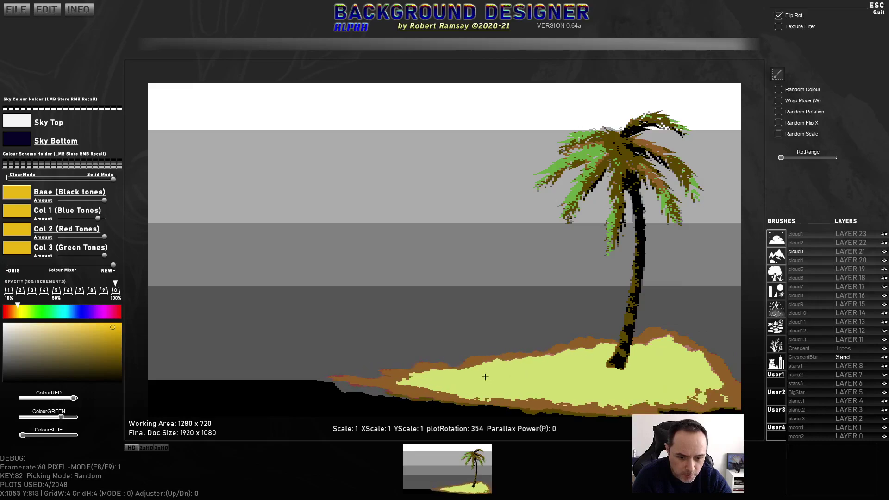
{"action": "left_click", "coordinate": [451, 382]}
{"action": "left_click", "coordinate": [466, 388]}
{"action": "left_click", "coordinate": [477, 394]}
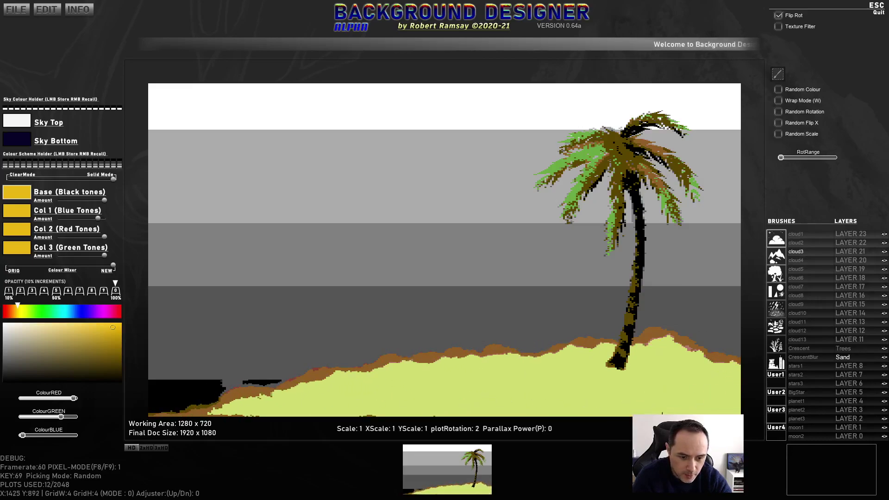
{"action": "scroll", "coordinate": [479, 395], "scroll_direction": "down", "scroll_amount": 2}
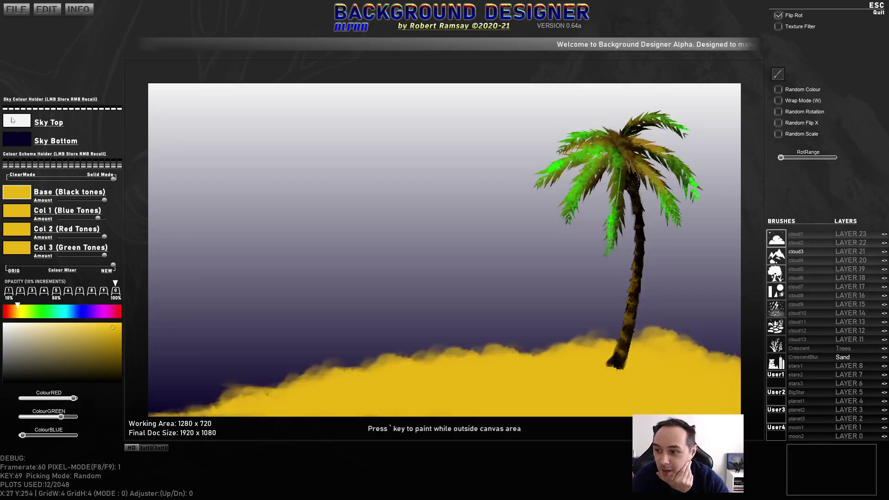
Set the Sky Bottom colour to a strong deep blue and the Sky Top colour to light cyan
{"action": "left_click", "coordinate": [20, 141]}
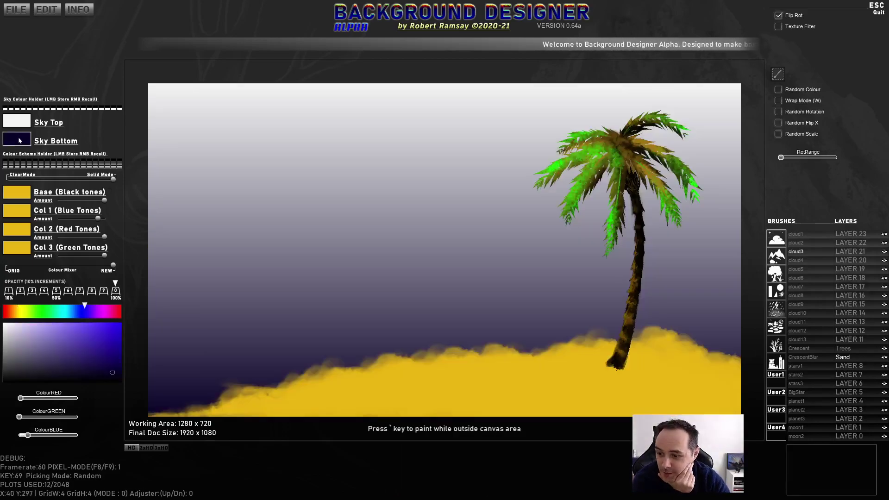
{"action": "left_click", "coordinate": [113, 342]}
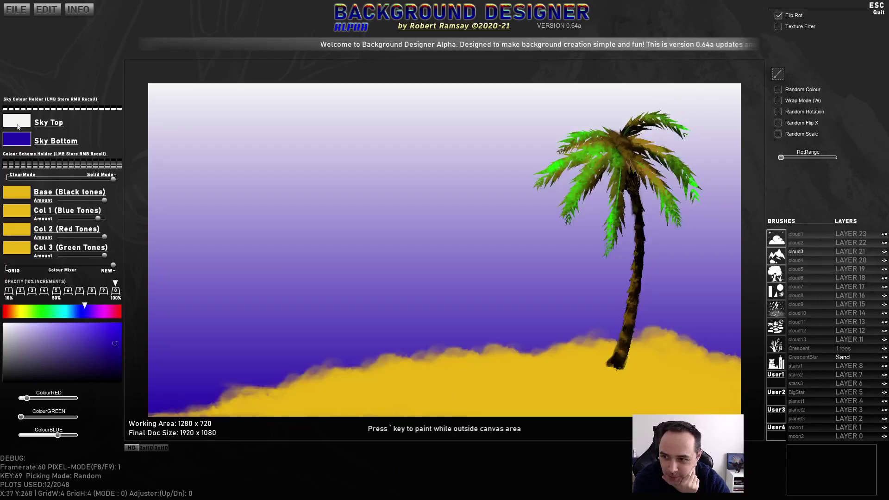
{"action": "left_click", "coordinate": [17, 124]}
{"action": "left_click_drag", "start_coordinate": [32, 316], "coordinate": [67, 311]}
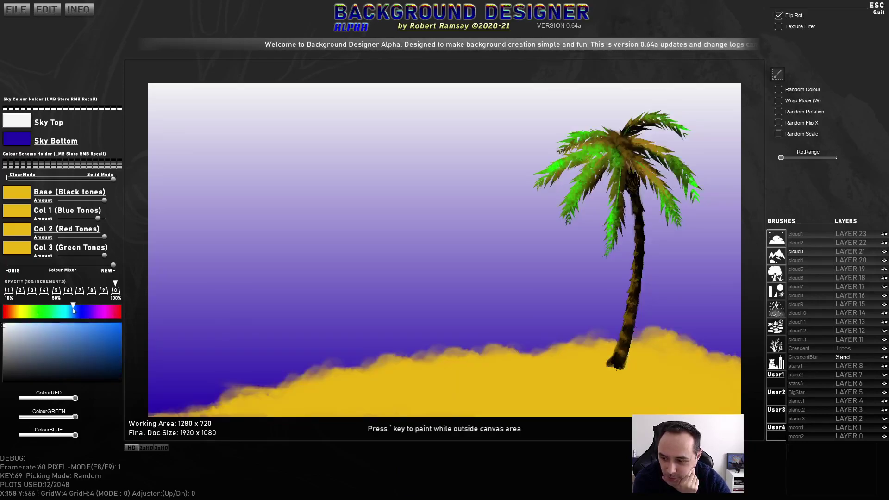
{"action": "left_click", "coordinate": [67, 324]}
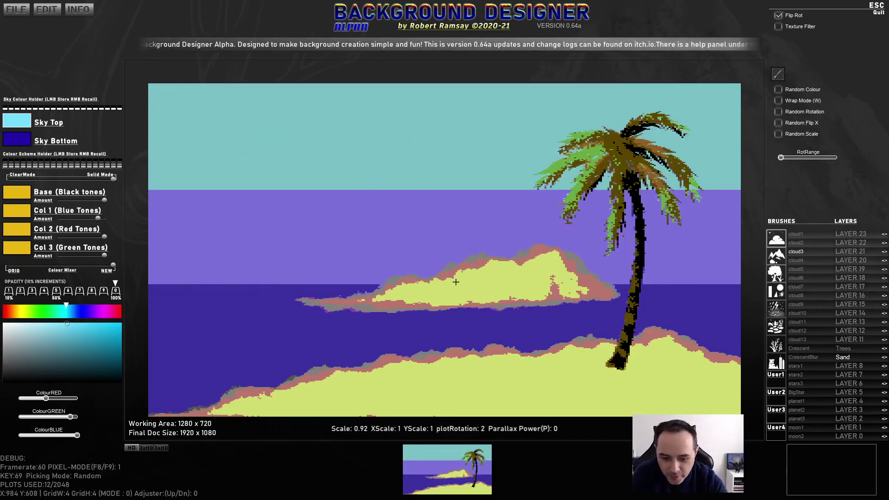
Choose the mountain1 brush at scale 0.42 and sample its Base, Col 1 and Col 2 colours from the sea and sky bands
{"action": "scroll", "coordinate": [459, 284], "scroll_direction": "down", "scroll_amount": 5}
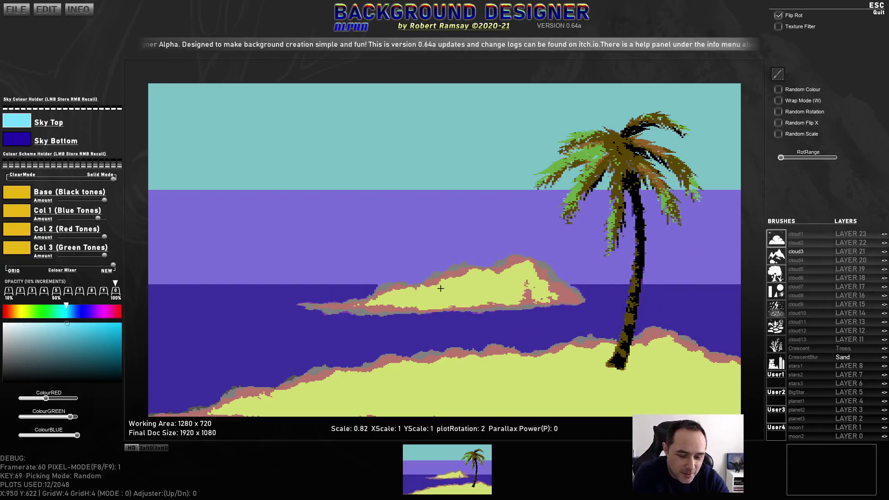
{"action": "left_click", "coordinate": [778, 258]}
{"action": "left_click", "coordinate": [806, 235]}
{"action": "scroll", "coordinate": [423, 269], "scroll_direction": "down", "scroll_amount": 10}
{"action": "left_click", "coordinate": [347, 293]}
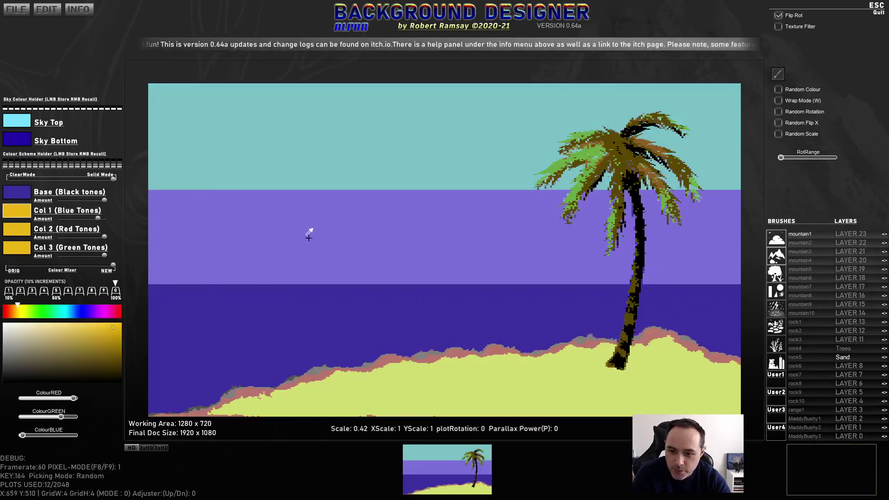
{"action": "left_click", "coordinate": [309, 238]}
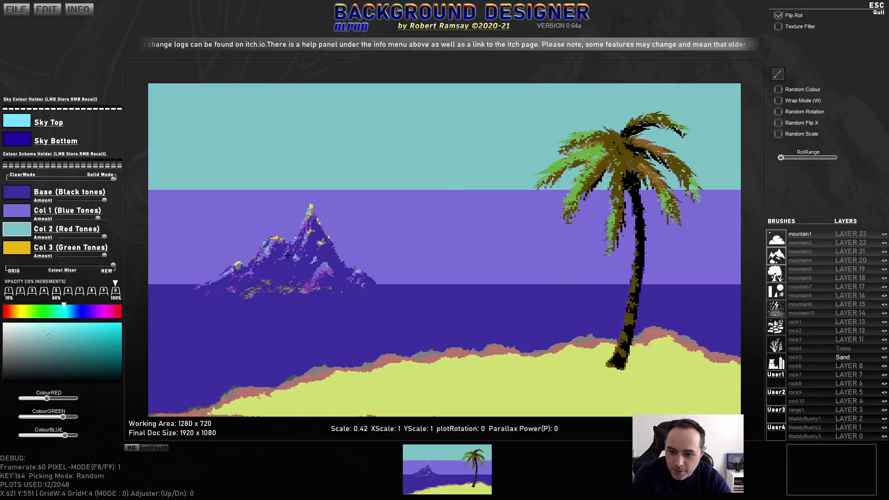
Set Col 3 (Green Tones) to the dark blue sampled from the sea
{"action": "mouse_move", "coordinate": [8, 257]}
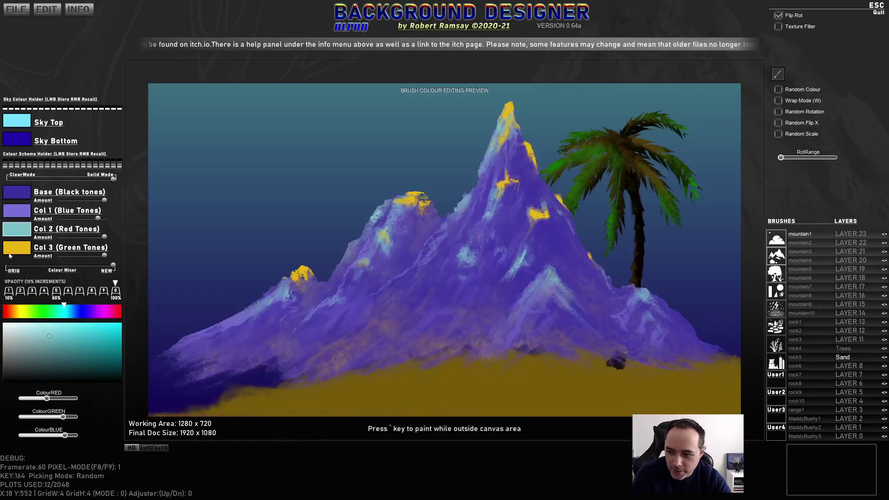
{"action": "mouse_move", "coordinate": [24, 353]}
{"action": "left_mouse_down"}
{"action": "mouse_move", "coordinate": [4, 356]}
{"action": "mouse_move", "coordinate": [3, 375]}
{"action": "left_mouse_up"}
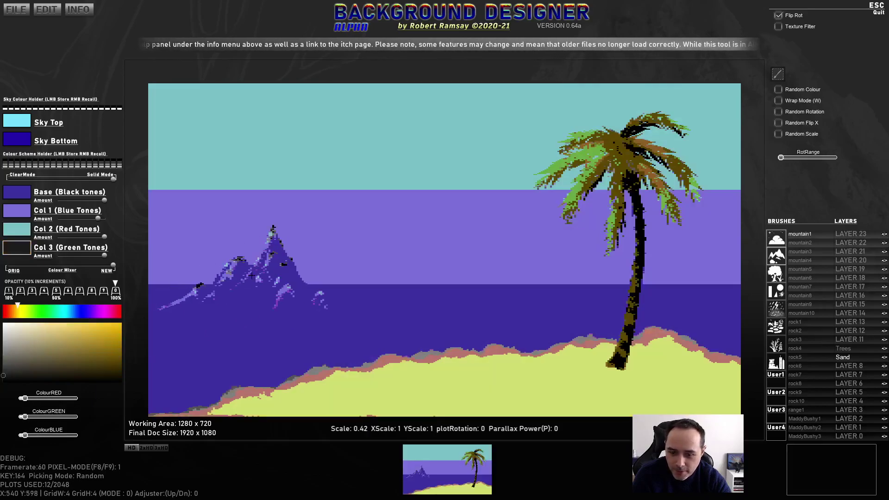
{"action": "mouse_move", "coordinate": [28, 343]}
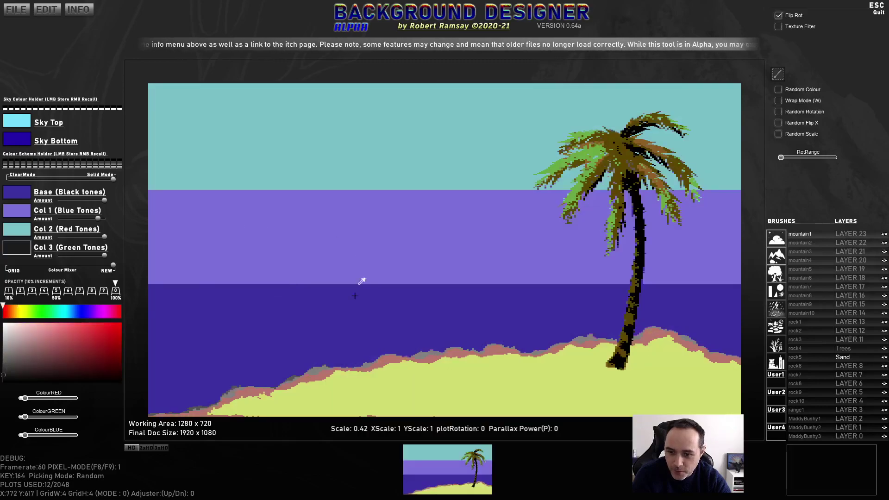
{"action": "left_click", "coordinate": [352, 305], "text": "alt"}
Place a small mountain1 on the horizon away from the palm and a smaller mountain2 beside it
{"action": "scroll", "coordinate": [235, 258], "scroll_direction": "down", "scroll_amount": 5}
{"action": "left_click", "coordinate": [237, 258]}
{"action": "left_click", "coordinate": [800, 243]}
{"action": "scroll", "coordinate": [341, 281], "scroll_direction": "down", "scroll_amount": 6}
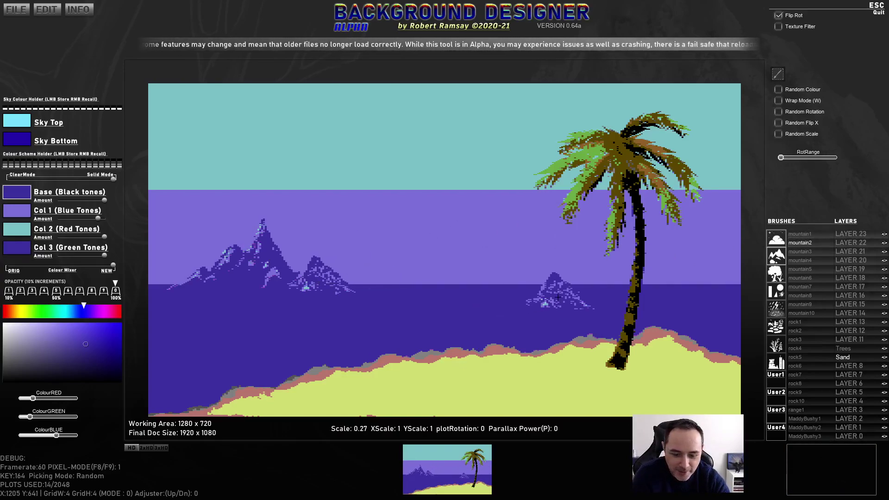
Flip the mountain1 brush vertically at scale 0.30 and place it beneath the larger peak as its water reflection
{"action": "left_click", "coordinate": [800, 233]}
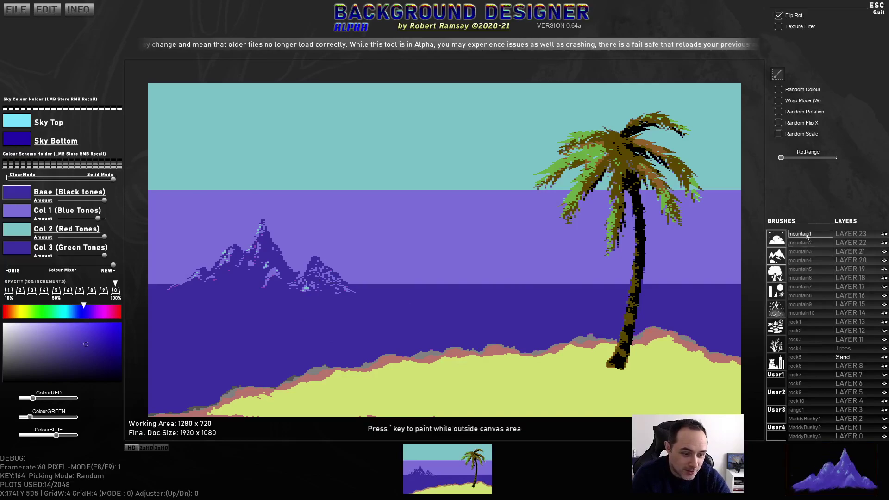
{"action": "key", "text": "y"}
{"action": "scroll", "coordinate": [239, 322], "scroll_direction": "up", "scroll_amount": 4}
{"action": "scroll", "coordinate": [243, 321], "scroll_direction": "down", "scroll_amount": 2}
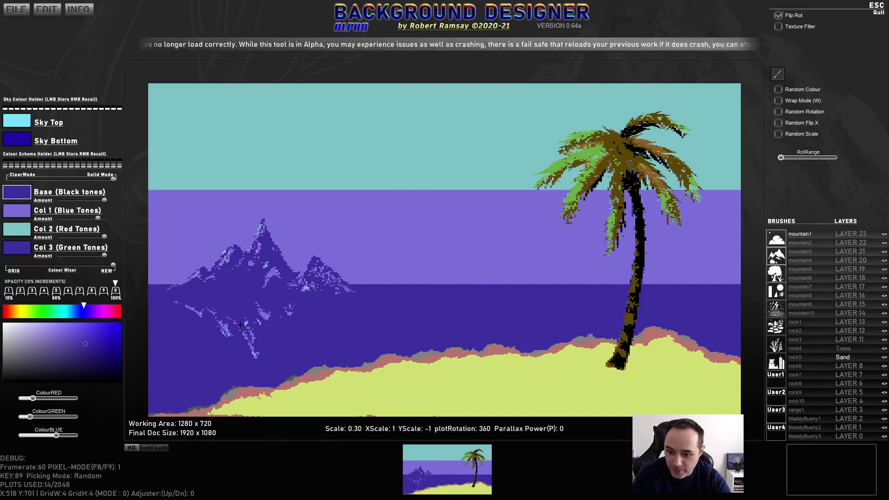
{"action": "left_click", "coordinate": [244, 324]}
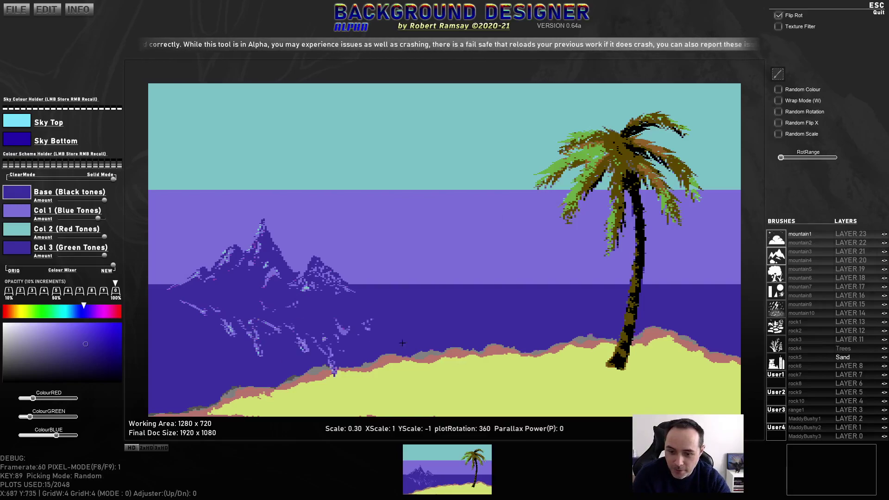
Place a vertically flipped mountain2 at scale 0.30 beneath the smaller peak as its reflection
{"action": "left_click", "coordinate": [800, 242]}
{"action": "key", "text": "y"}
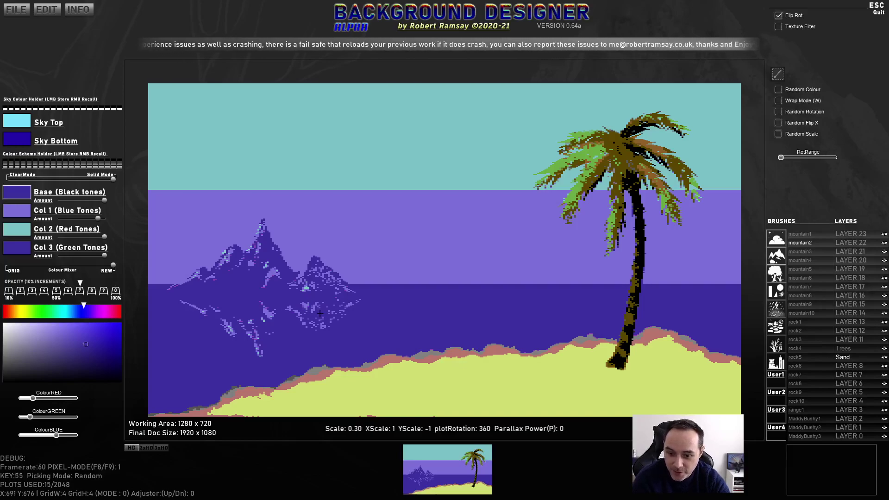
{"action": "left_click", "coordinate": [319, 312]}
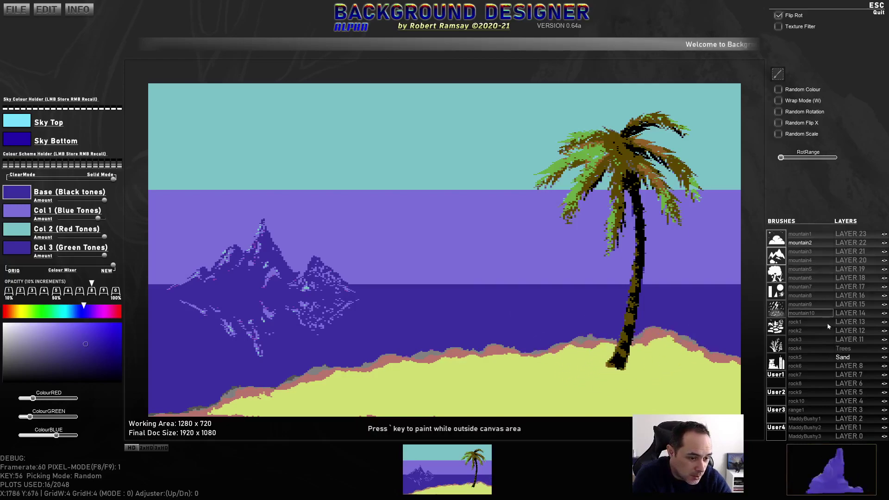
Switch to the tree1 brush and undo the mountains, their reflections and all the sand plots back to the lone palm
{"action": "scroll", "coordinate": [793, 314], "scroll_direction": "down", "scroll_amount": 2}
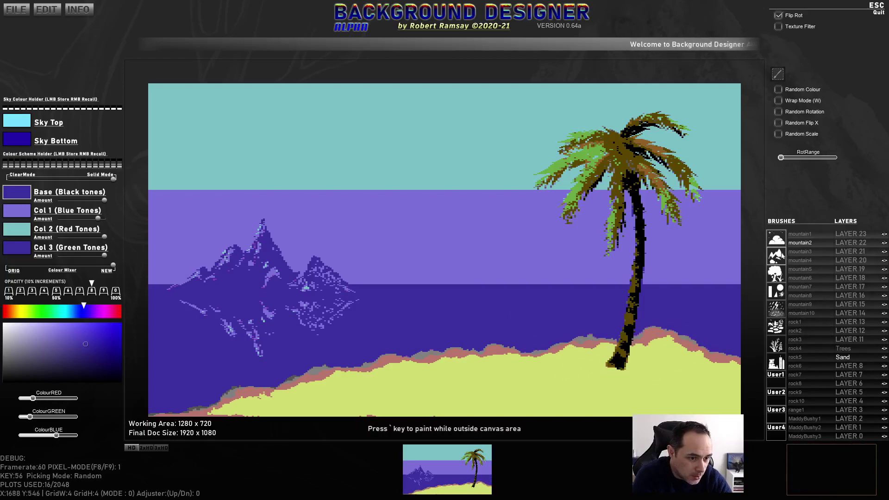
{"action": "left_click", "coordinate": [799, 236]}
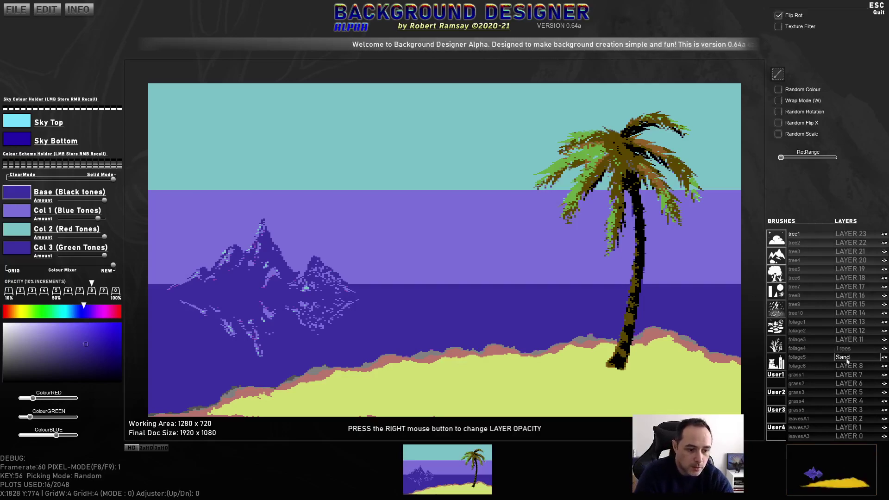
{"action": "key", "text": "ctrl+z"}
{"action": "key", "text": "ctrl+z"}
{"action": "key", "text": "ctrl+z"}
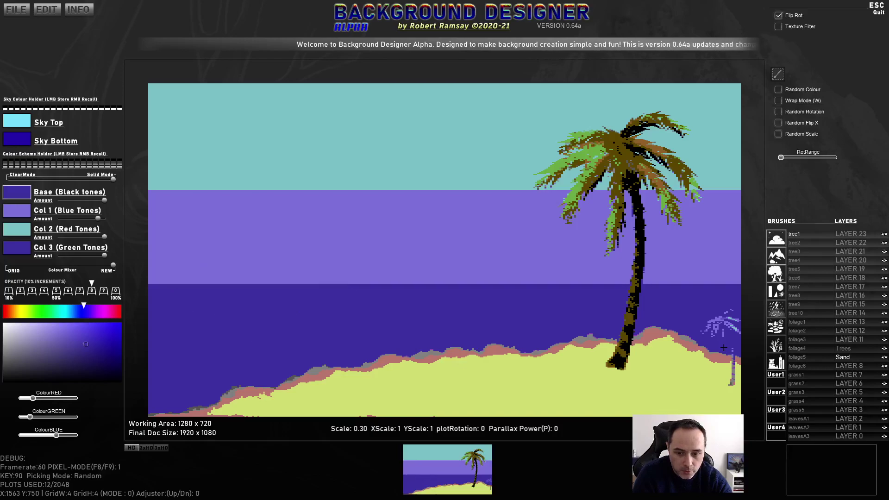
{"action": "key", "text": "ctrl+z"}
{"action": "key", "text": "ctrl+z"}
{"action": "key", "text": "ctrl+z"}
{"action": "key", "text": "ctrl+z"}
{"action": "key", "text": "ctrl+z"}
{"action": "key", "text": "ctrl+z"}
{"action": "key", "text": "ctrl+z"}
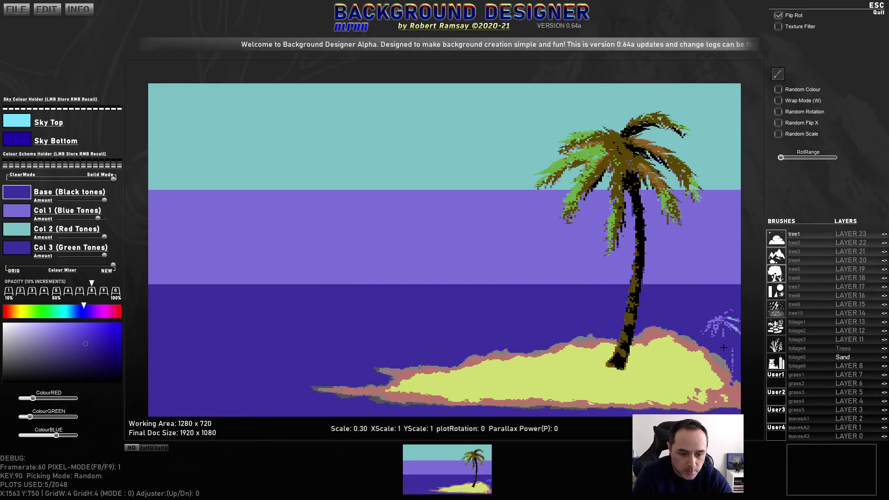
{"action": "key", "text": "ctrl+z"}
{"action": "key", "text": "ctrl+z"}
{"action": "key", "text": "ctrl+z"}
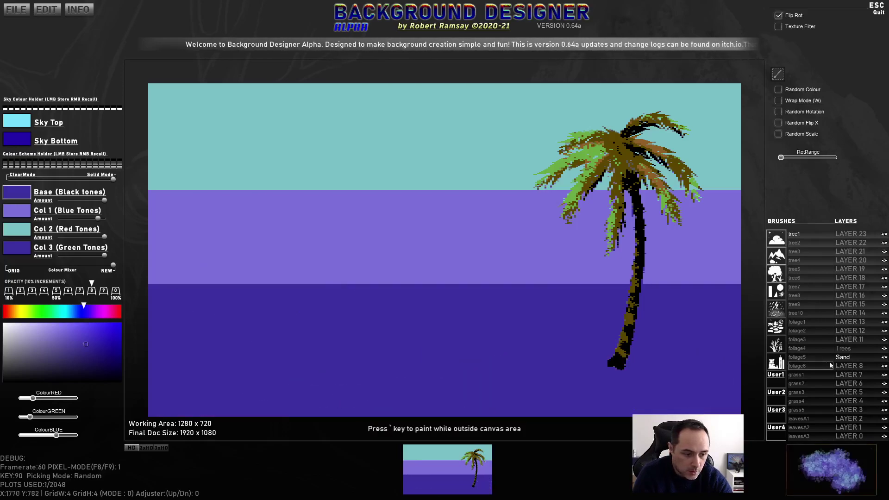
Redo the sand, both mountains and their reflections, and set up a layer named Shadow between Trees and Sand
{"action": "left_click", "coordinate": [845, 364]}
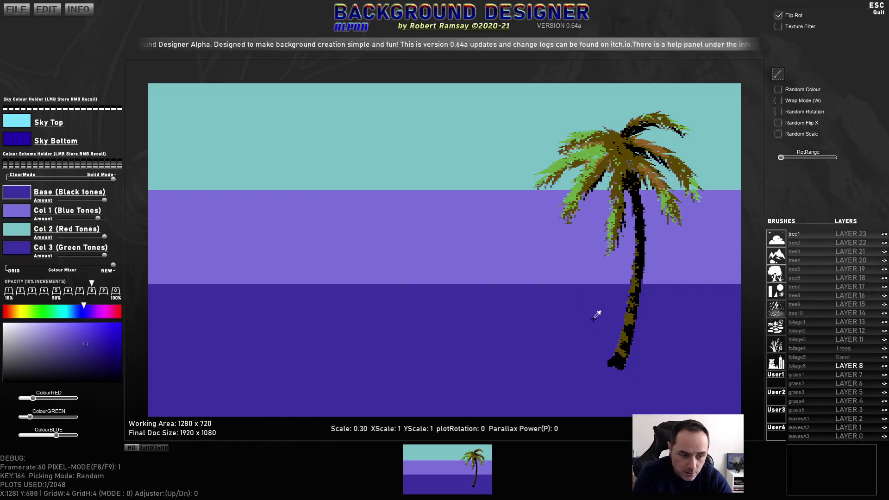
{"action": "key", "text": "ctrl+shift+z"}
{"action": "key", "text": "ctrl+shift+z"}
{"action": "key", "text": "ctrl+shift+z"}
{"action": "key", "text": "ctrl+shift+z"}
{"action": "key", "text": "ctrl+shift+z"}
{"action": "key", "text": "ctrl+shift+z"}
{"action": "key", "text": "ctrl+shift+z"}
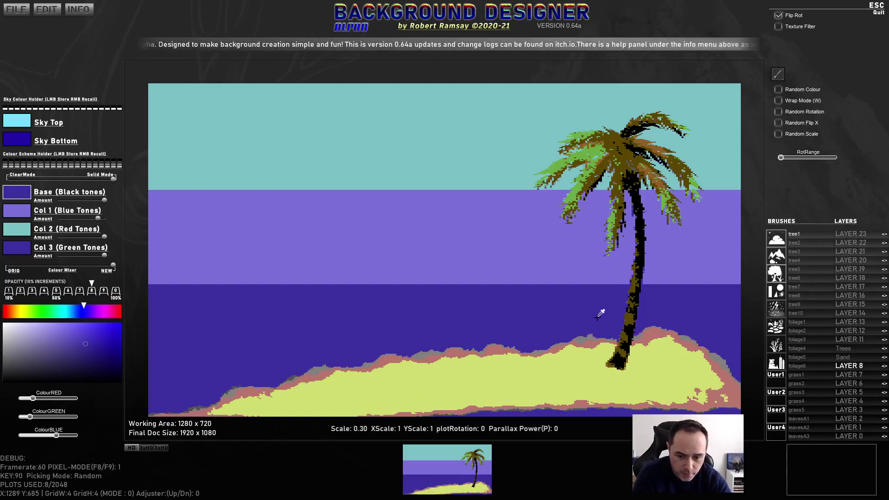
{"action": "key", "text": "ctrl+shift+z"}
{"action": "key", "text": "ctrl+shift+z"}
{"action": "key", "text": "ctrl+shift+z"}
{"action": "key", "text": "ctrl+shift+z"}
{"action": "key", "text": "ctrl+shift+z"}
{"action": "key", "text": "ctrl+shift+z"}
{"action": "key", "text": "ctrl+shift+z"}
{"action": "key", "text": "ctrl+shift+z"}
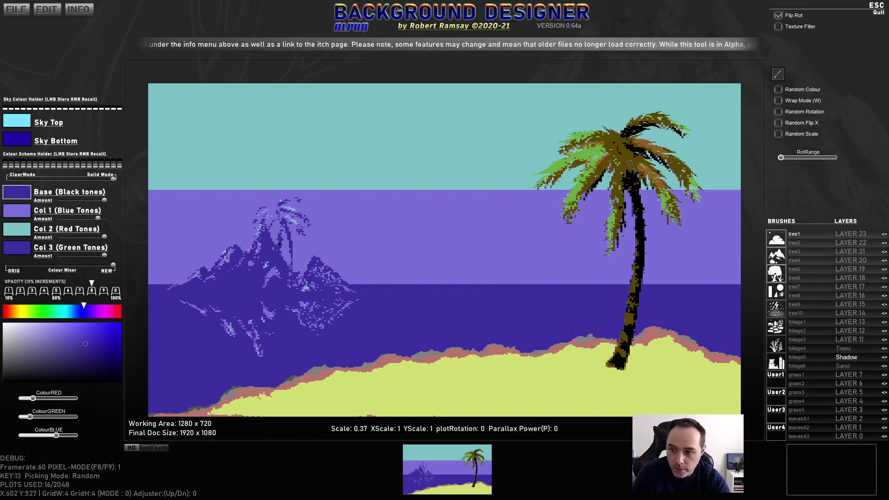
Set all four tree1 brush colours to black at 50% opacity, and rotate and enlarge the palm to scale 0.80 over the sand
{"action": "mouse_move", "coordinate": [21, 224]}
{"action": "left_click_drag", "start_coordinate": [54, 375], "coordinate": [4, 381]}
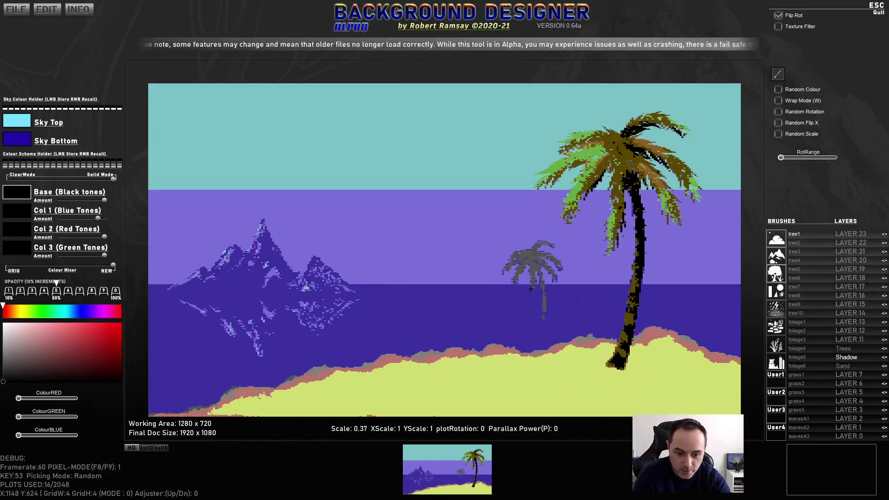
{"action": "key", "text": "r"}
{"action": "key", "text": "r"}
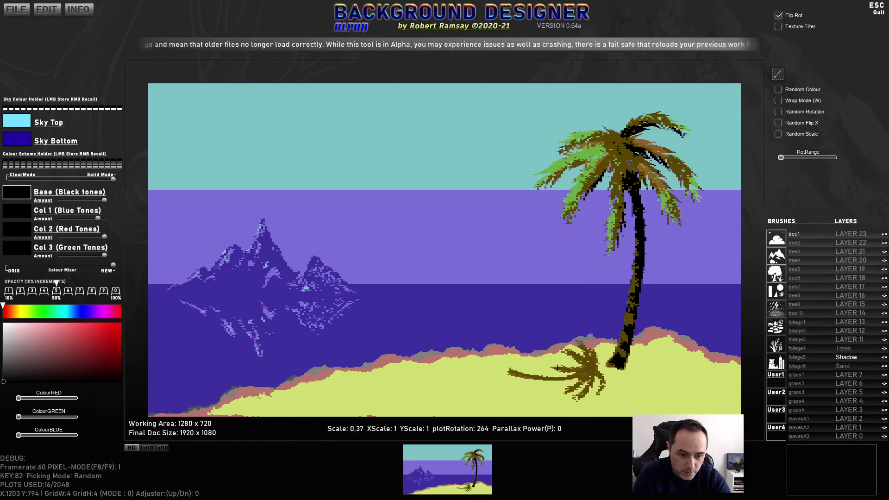
{"action": "key", "text": "r"}
{"action": "scroll", "coordinate": [554, 337], "scroll_direction": "up", "scroll_amount": 7}
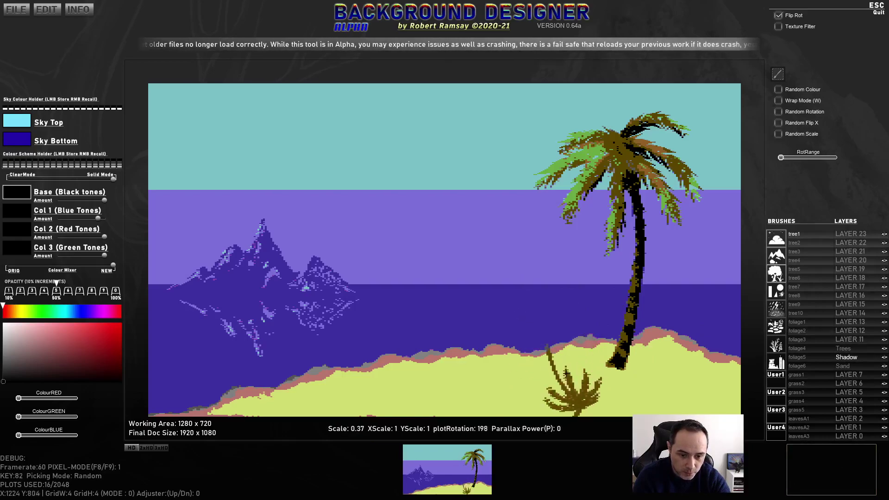
{"action": "scroll", "coordinate": [518, 404], "scroll_direction": "up", "scroll_amount": 2}
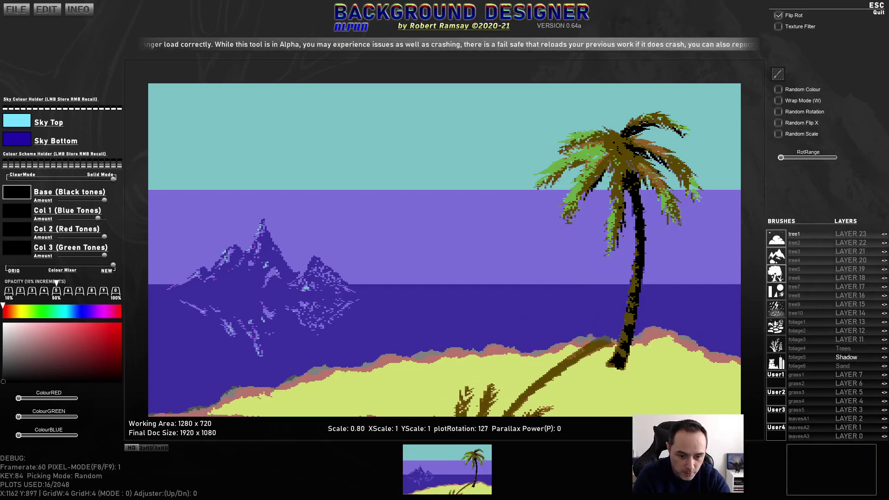
Flip the black palm horizontally and place it at scale 0.82, rotation 264, as a shadow running from the trunk's base
{"action": "key", "text": "t"}
{"action": "key", "text": "e"}
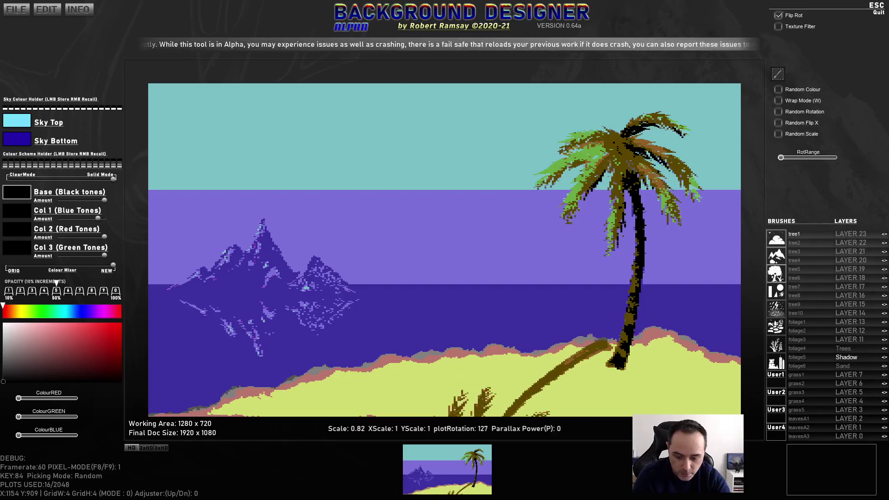
{"action": "key", "text": "x"}
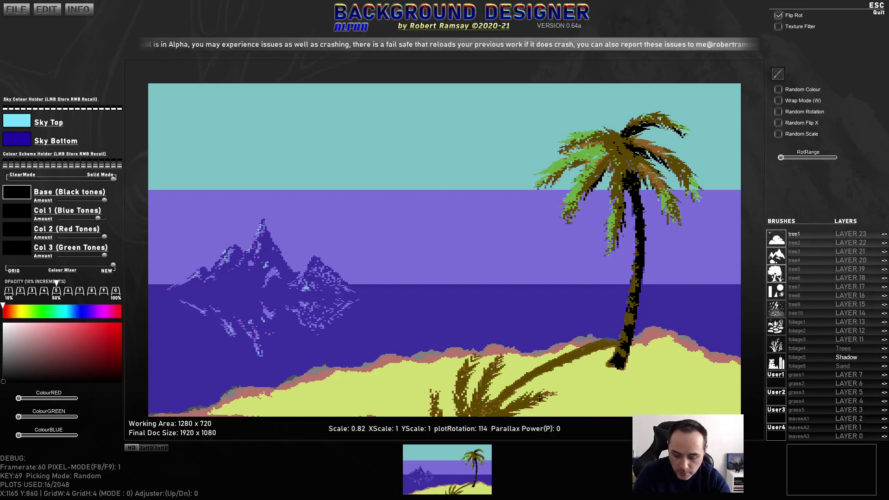
{"action": "key", "text": "shift+e"}
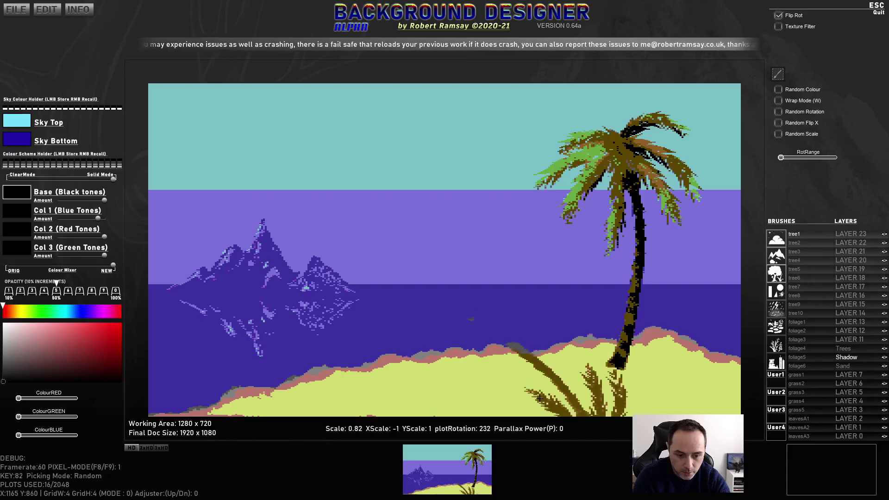
{"action": "key", "text": "r"}
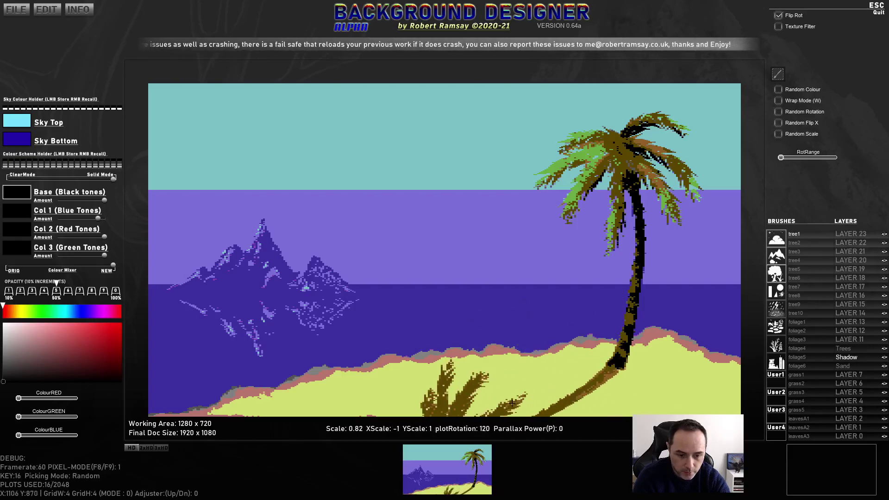
{"action": "key", "text": "e"}
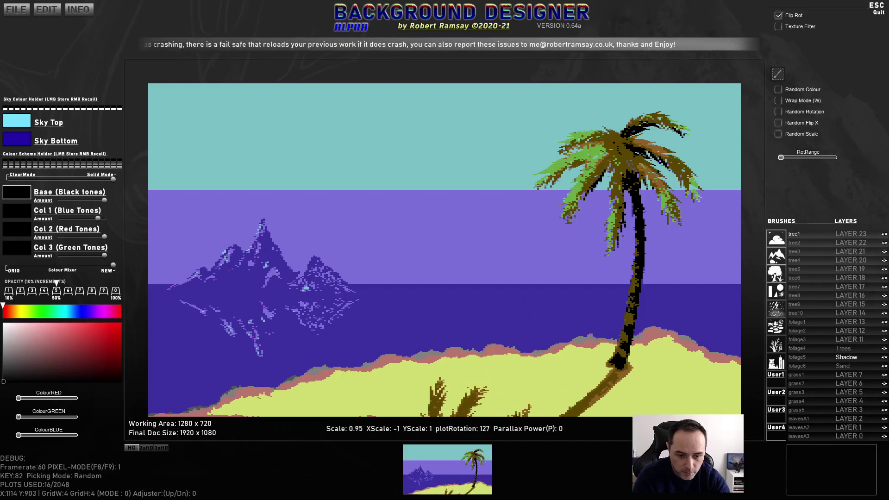
{"action": "key", "text": "e"}
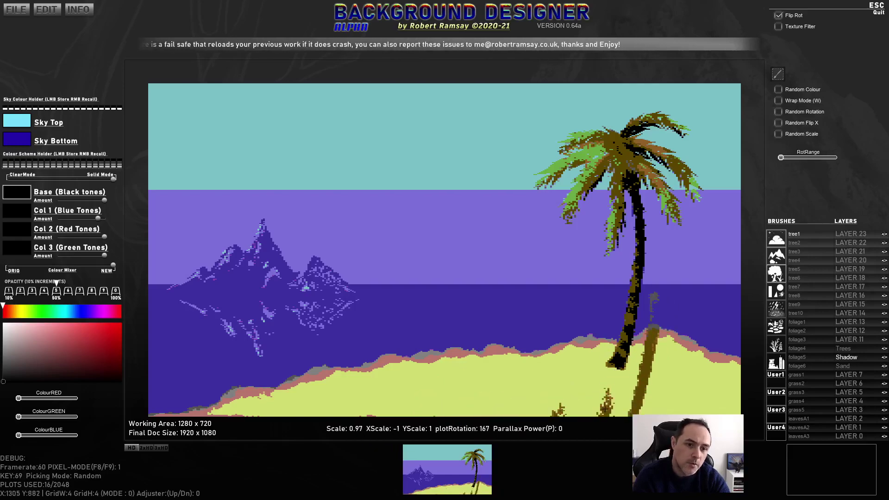
{"action": "key", "text": "e"}
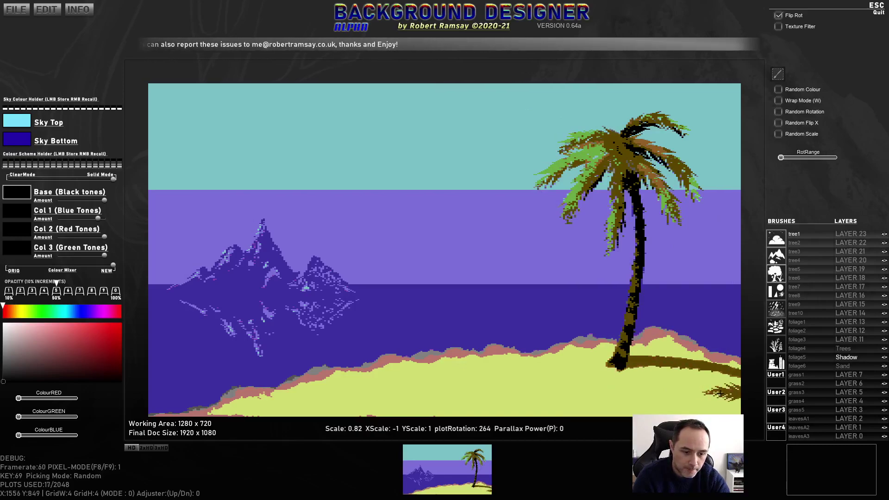
Replace the trial shadow with one at scale 0.57 and 30% opacity, joined to the palm trunk's base
{"action": "scroll", "coordinate": [439, 334], "scroll_direction": "down", "scroll_amount": 7}
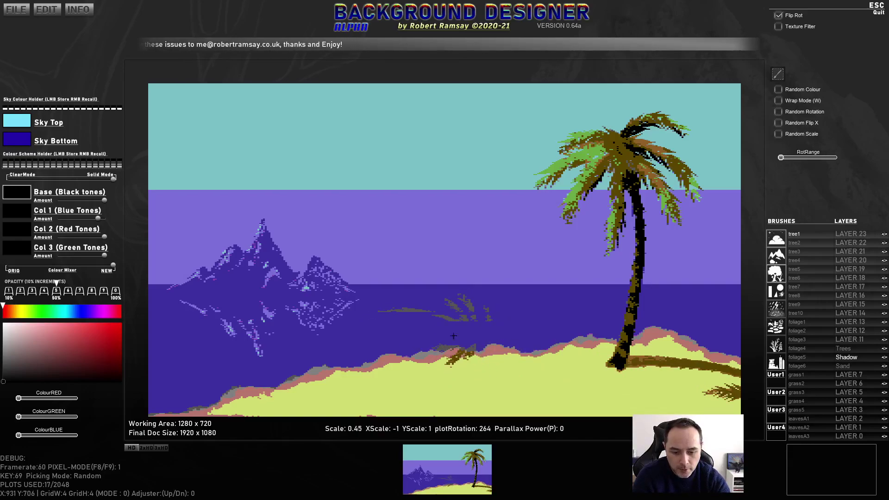
{"action": "scroll", "coordinate": [667, 375], "scroll_direction": "up", "scroll_amount": 2}
{"action": "key", "text": "3"}
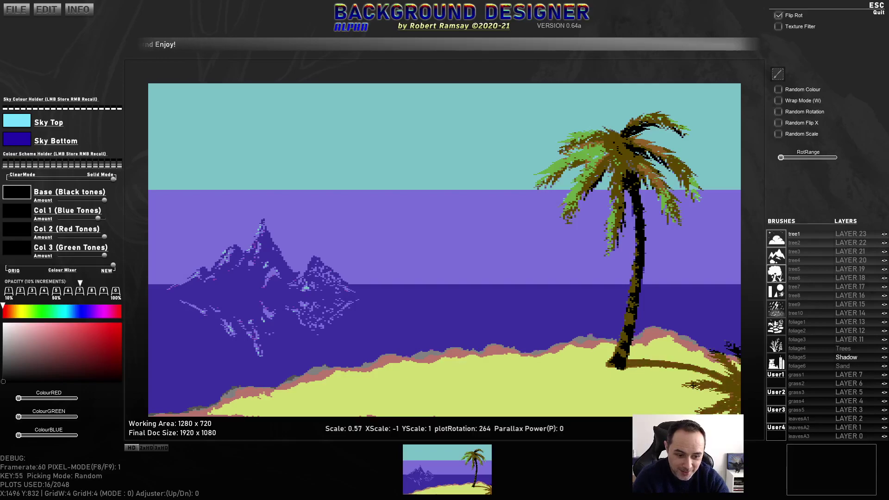
{"action": "key", "text": "9"}
{"action": "key", "text": "8"}
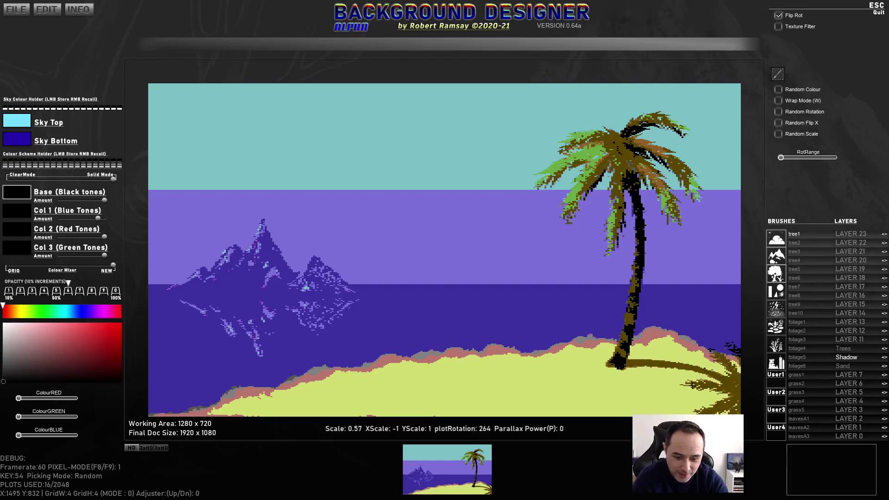
{"action": "key", "text": "9"}
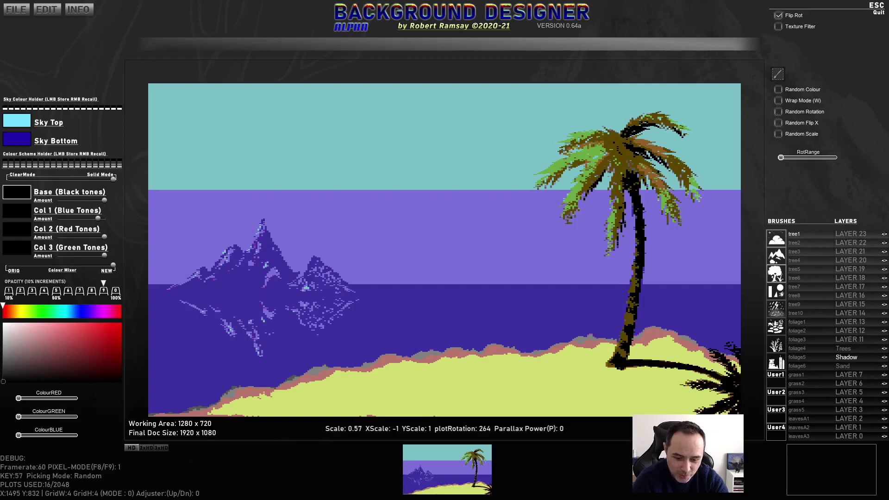
{"action": "key", "text": "3"}
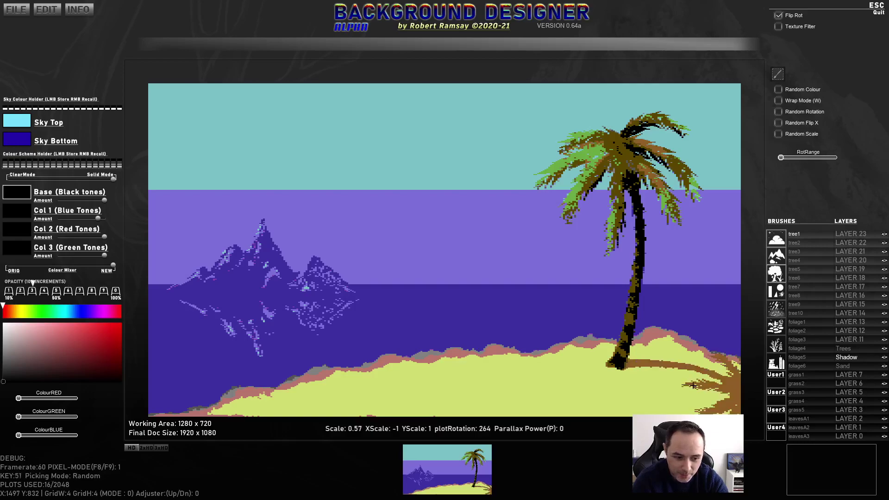
{"action": "left_click", "coordinate": [695, 386]}
{"action": "scroll", "coordinate": [364, 318], "scroll_direction": "down", "scroll_amount": 4}
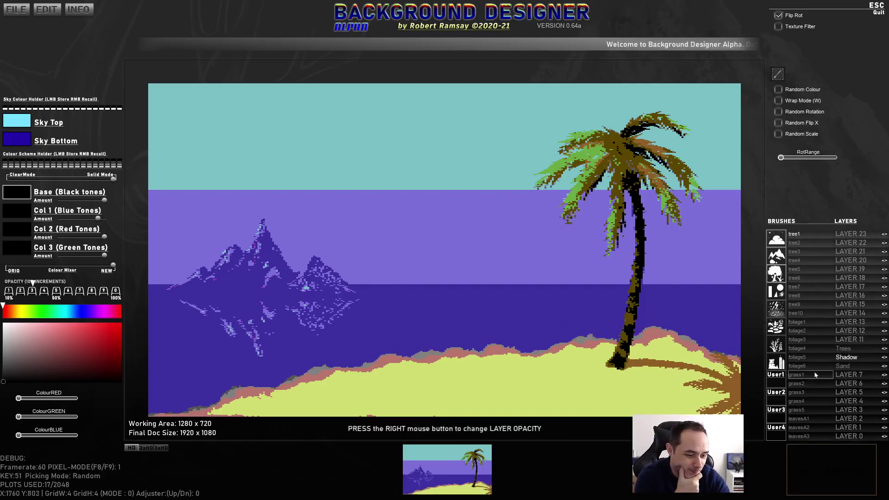
Switch to the foliage5 brush with Document picking mode, enlarge it and set its opacity to 100%
{"action": "left_click", "coordinate": [805, 349]}
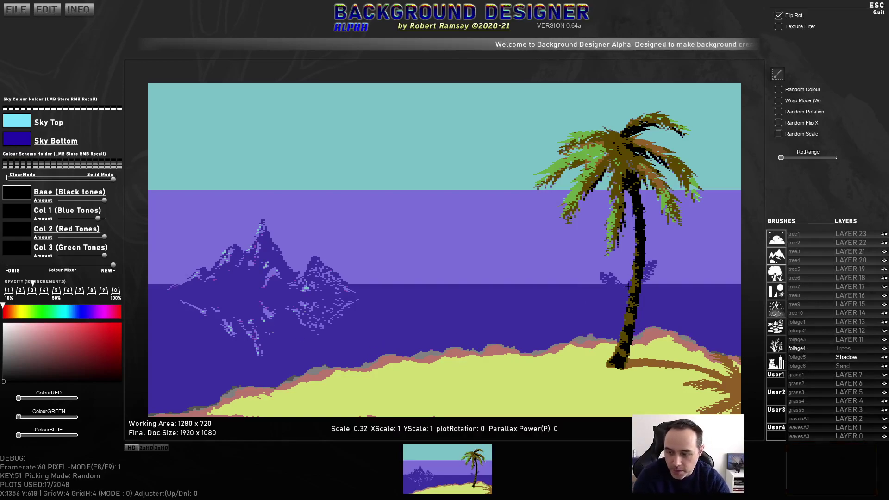
{"action": "key", "text": "Tab"}
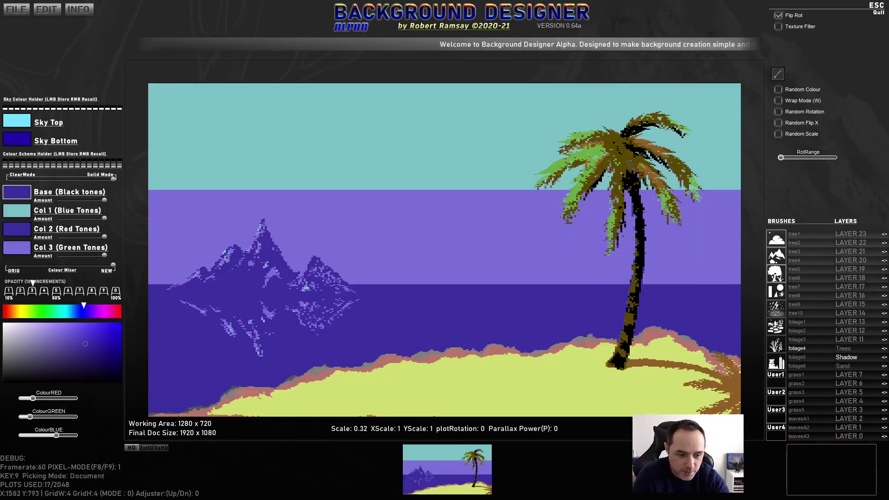
{"action": "left_click", "coordinate": [797, 359]}
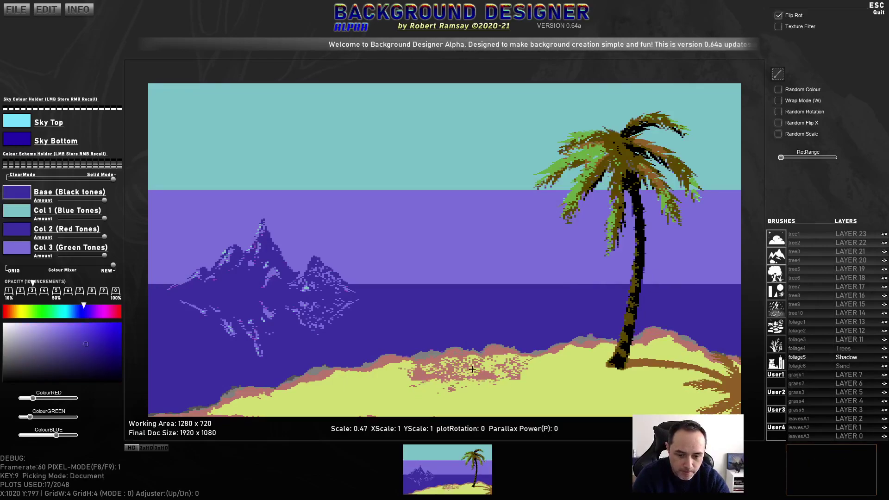
{"action": "left_click", "coordinate": [458, 312]}
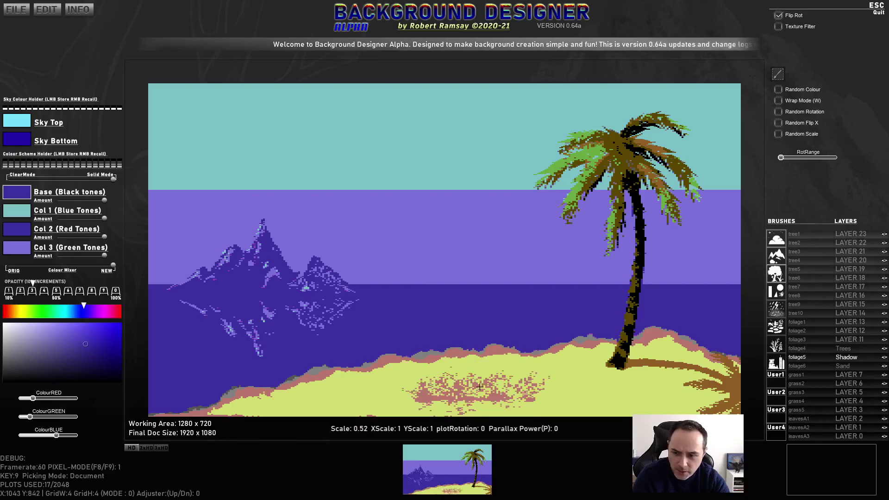
{"action": "mouse_move", "coordinate": [58, 267]}
{"action": "key", "text": "0"}
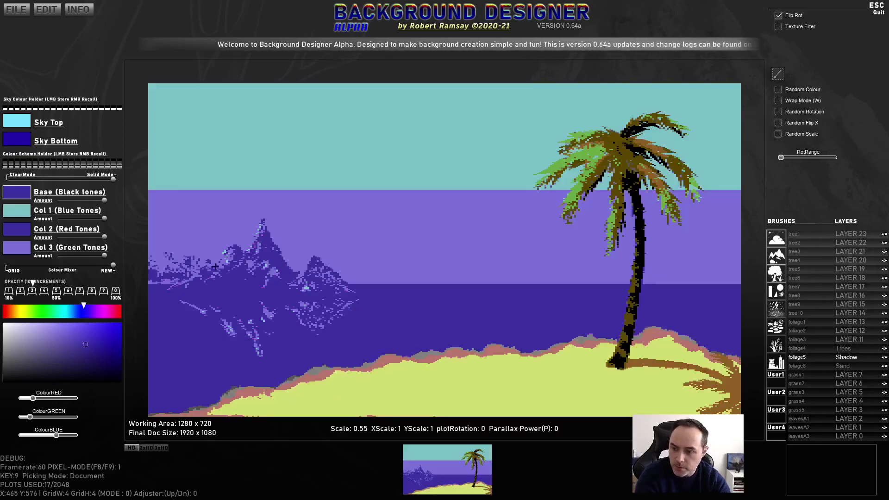
{"action": "scroll", "coordinate": [324, 398], "scroll_direction": "up", "scroll_amount": 5}
Recolour the foliage5 brush with a bright green Base, dark green Col 1, golden yellow Col 2 and magenta Col 3
{"action": "mouse_move", "coordinate": [50, 229]}
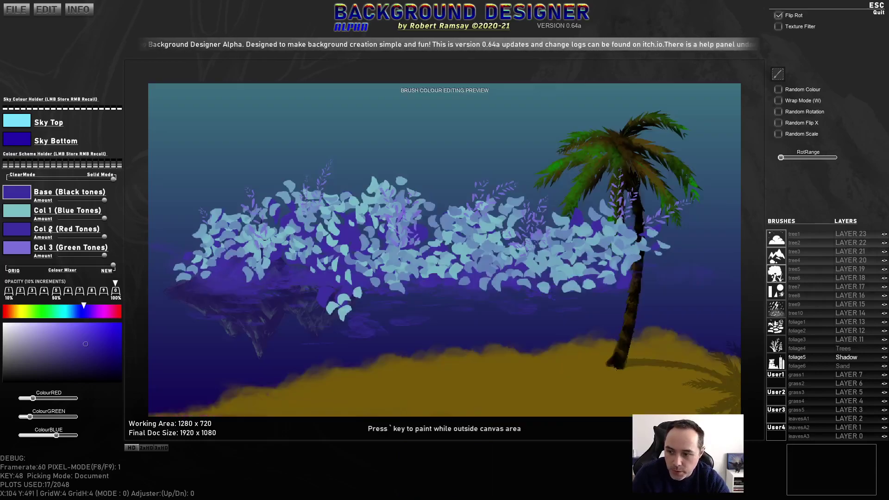
{"action": "left_click_drag", "start_coordinate": [51, 311], "coordinate": [44, 312]}
{"action": "left_click", "coordinate": [98, 331]}
{"action": "left_click", "coordinate": [23, 215]}
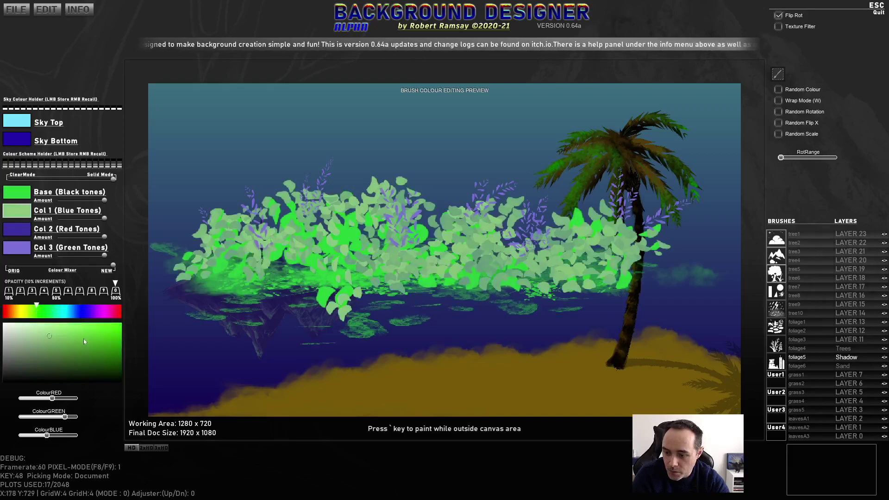
{"action": "left_click", "coordinate": [110, 367]}
{"action": "left_click", "coordinate": [22, 233]}
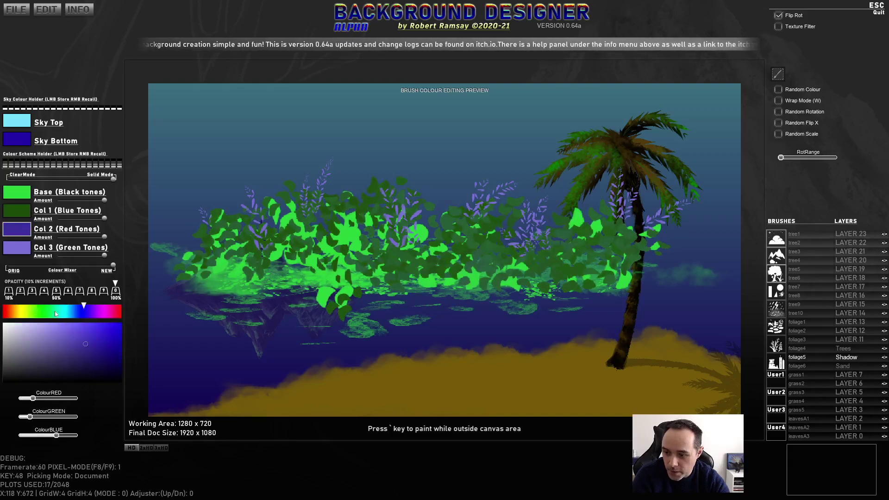
{"action": "left_click_drag", "start_coordinate": [55, 312], "coordinate": [18, 312]}
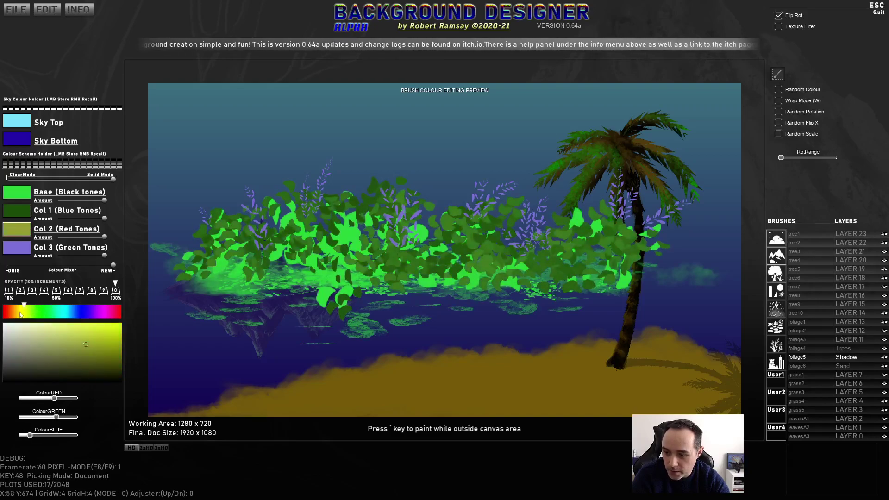
{"action": "left_click", "coordinate": [17, 248]}
{"action": "left_click", "coordinate": [105, 312]}
{"action": "left_click", "coordinate": [114, 323]}
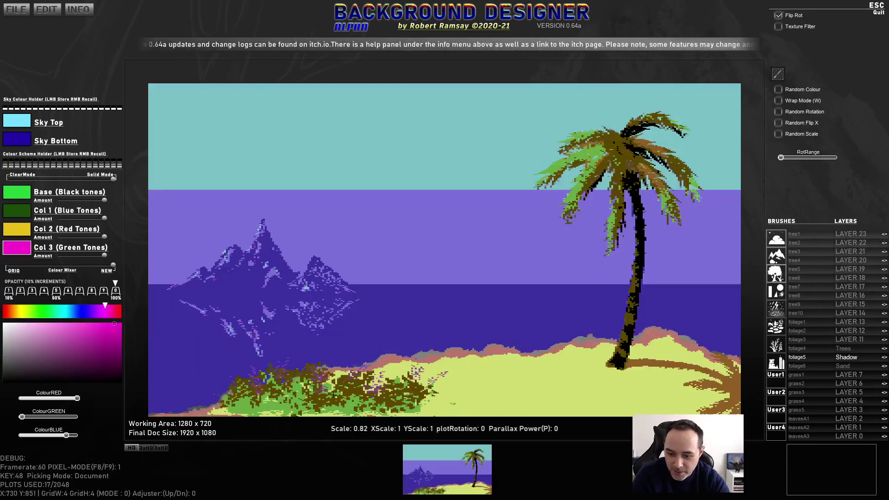
Reduce the foliage5 brush to scale 0.52 and place a flowering bush around the palm's base on LAYER 11
{"action": "scroll", "coordinate": [314, 397], "scroll_direction": "up", "scroll_amount": 5}
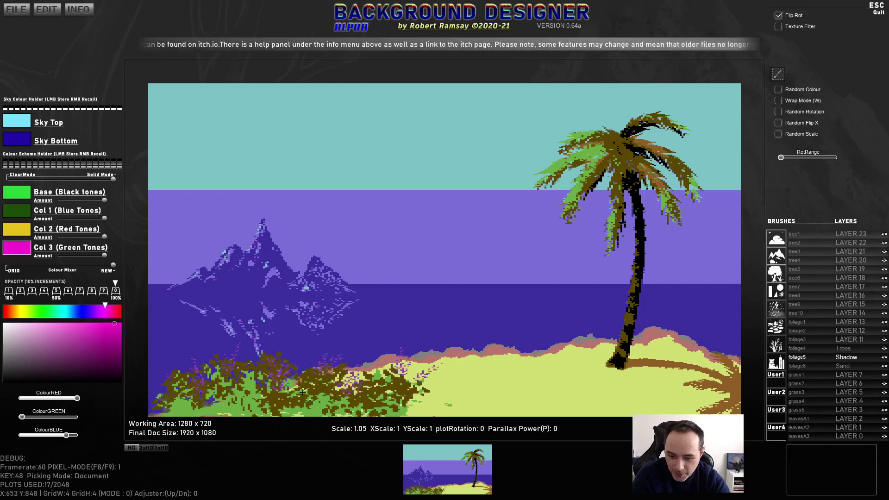
{"action": "scroll", "coordinate": [463, 393], "scroll_direction": "down", "scroll_amount": 3}
{"action": "scroll", "coordinate": [551, 391], "scroll_direction": "down", "scroll_amount": 3}
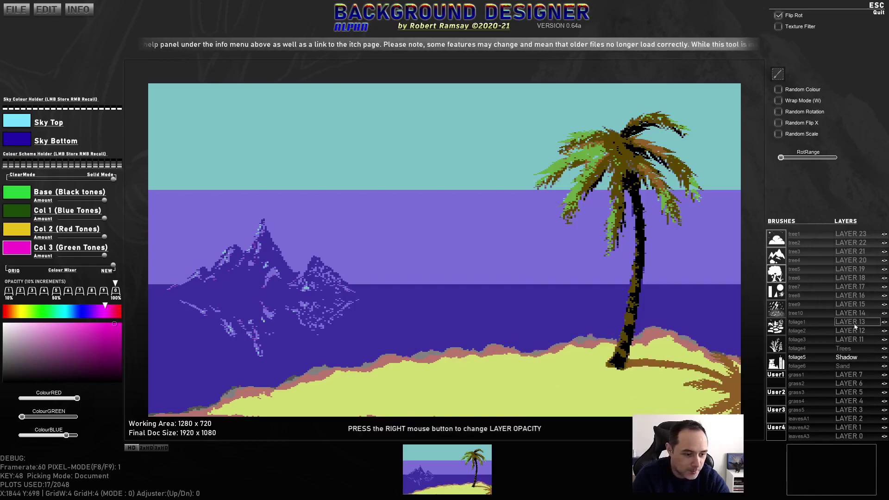
{"action": "left_click", "coordinate": [855, 339]}
{"action": "scroll", "coordinate": [638, 366], "scroll_direction": "down", "scroll_amount": 5}
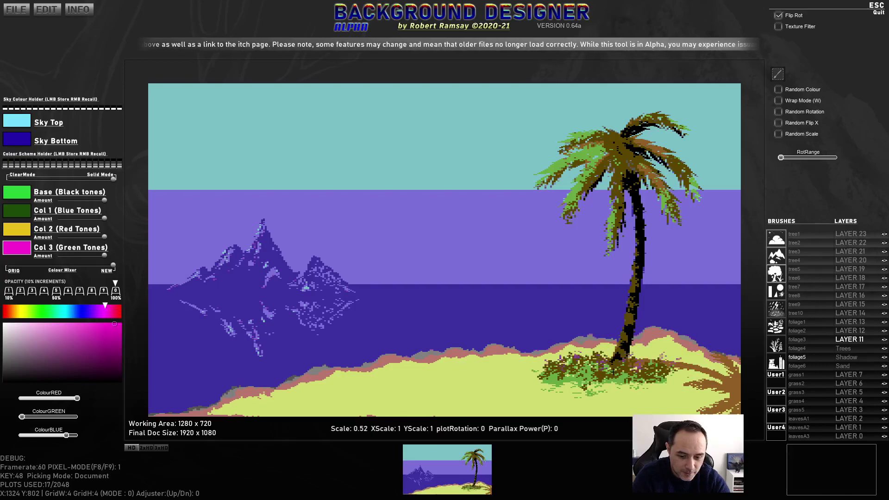
{"action": "left_click", "coordinate": [602, 370]}
Switch to the foliage4 brush, reduce it to scale 0.40 and rotate it to 343 near the palm's base
{"action": "left_click", "coordinate": [795, 348]}
{"action": "scroll", "coordinate": [581, 339], "scroll_direction": "down", "scroll_amount": 3}
{"action": "key", "text": "e"}
{"action": "scroll", "coordinate": [601, 340], "scroll_direction": "down", "scroll_amount": 2}
{"action": "key", "text": "r"}
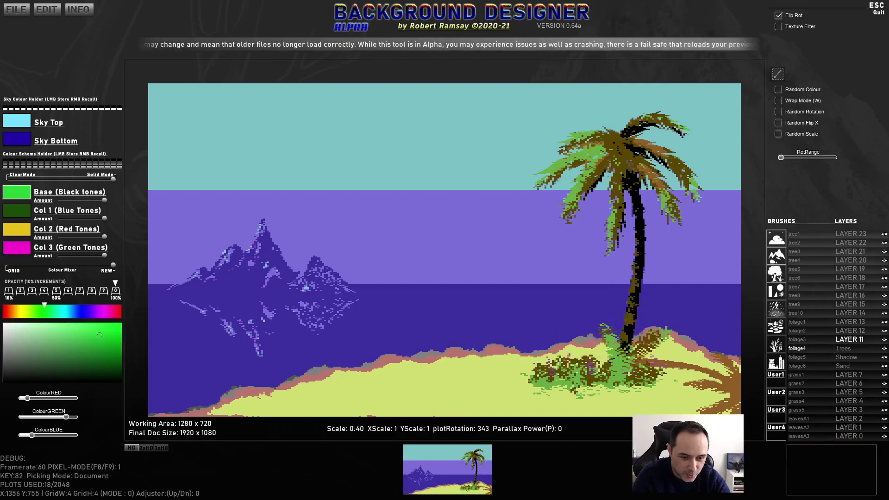
Recolour the foliage4 brush with a darker green Col 1 and a vivid medium green Base
{"action": "mouse_move", "coordinate": [29, 248]}
{"action": "left_click", "coordinate": [17, 212]}
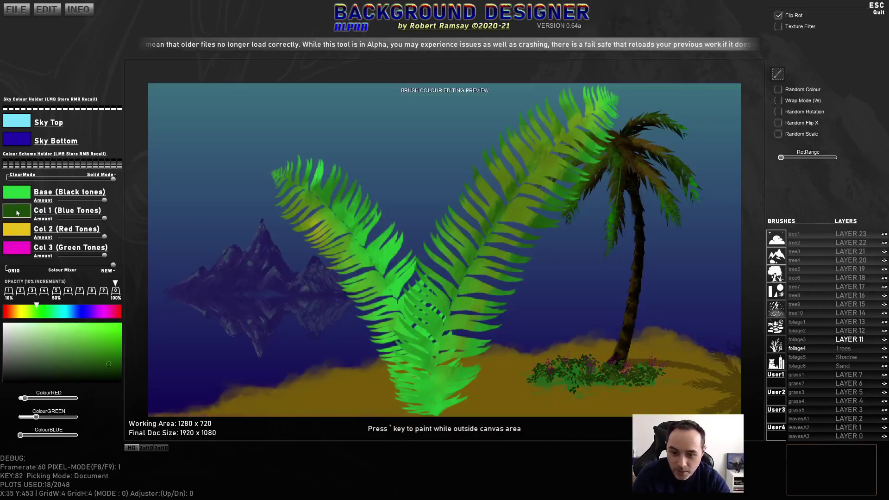
{"action": "left_click", "coordinate": [17, 193]}
{"action": "left_click_drag", "start_coordinate": [95, 373], "coordinate": [117, 362]}
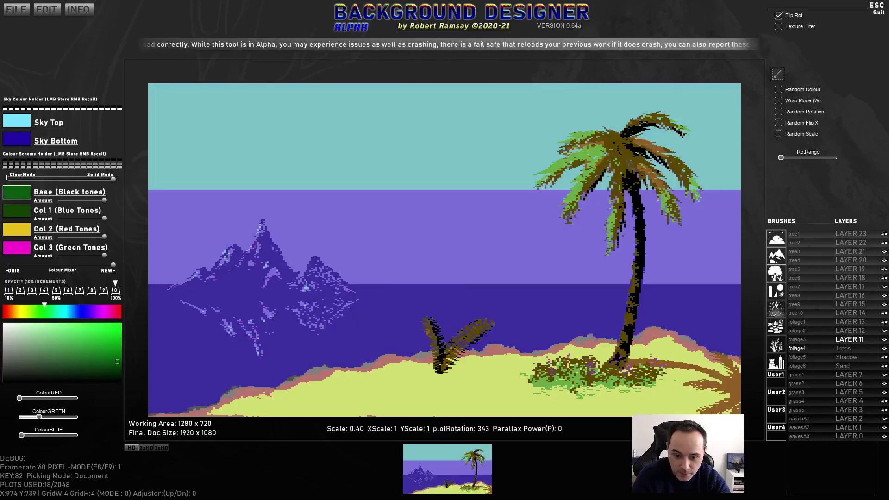
{"action": "key", "text": "e"}
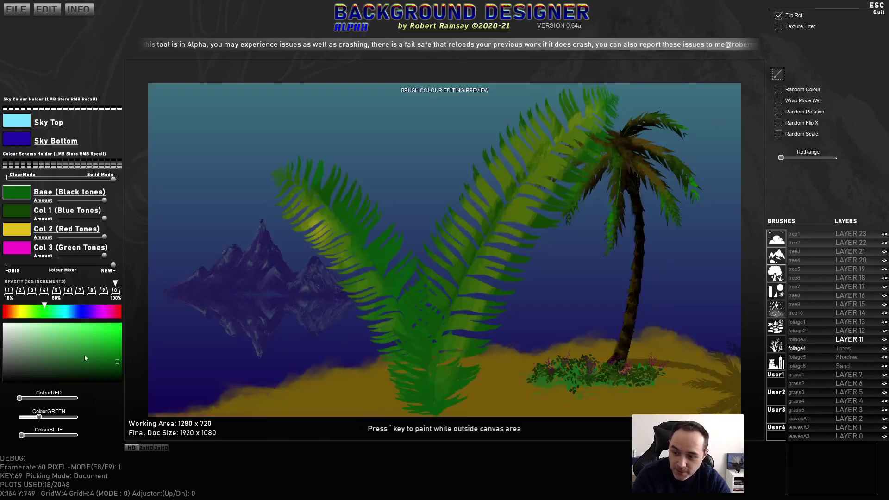
{"action": "left_click_drag", "start_coordinate": [85, 354], "coordinate": [113, 340]}
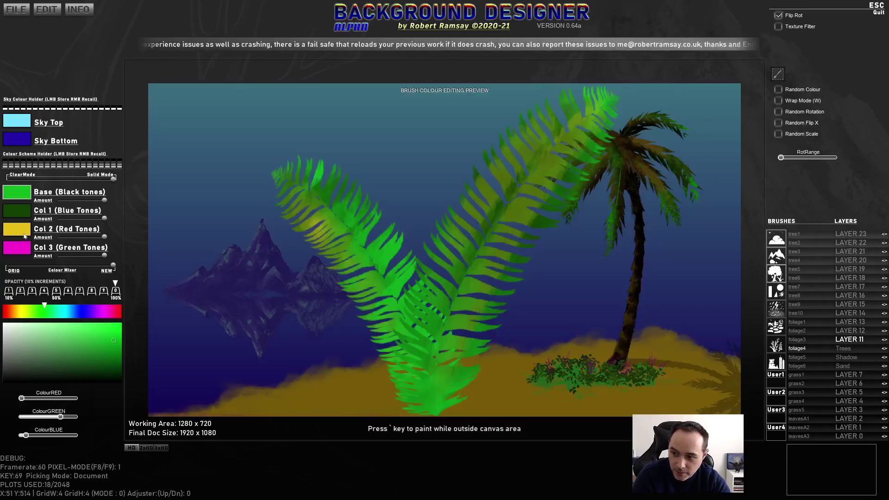
Set foliage4's Col 2 to bright green and Col 3 to light lime, and place a fern beside the palm trunk on LAYER 11
{"action": "left_click", "coordinate": [25, 237]}
{"action": "left_click", "coordinate": [15, 310]}
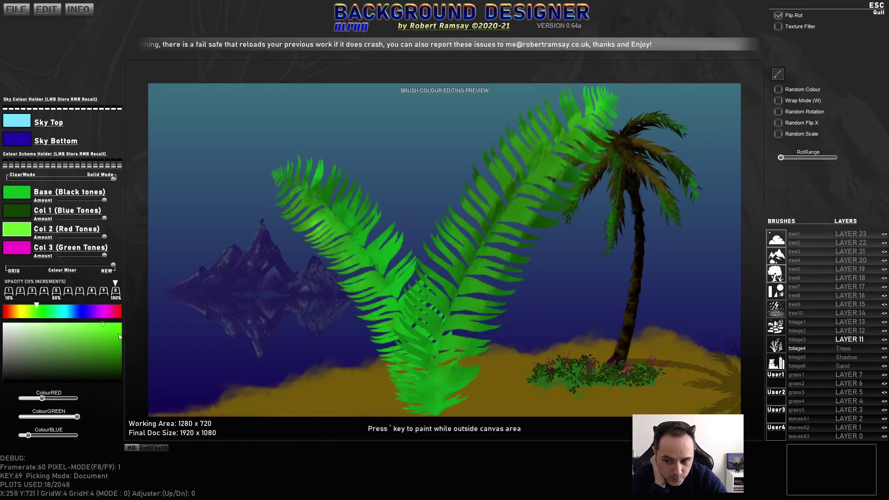
{"action": "left_click", "coordinate": [27, 251]}
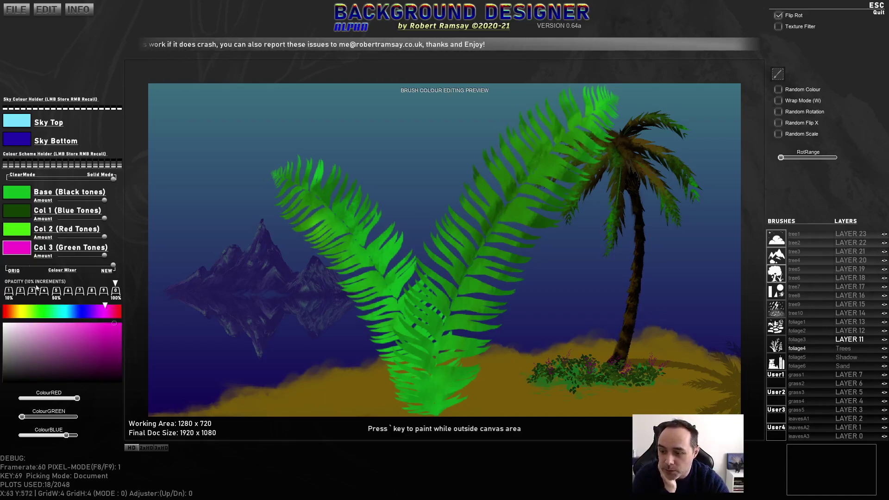
{"action": "mouse_move", "coordinate": [90, 338]}
{"action": "left_mouse_down"}
{"action": "mouse_move", "coordinate": [83, 349]}
{"action": "mouse_move", "coordinate": [79, 333]}
{"action": "mouse_move", "coordinate": [35, 308]}
{"action": "left_mouse_up"}
{"action": "left_click", "coordinate": [86, 327]}
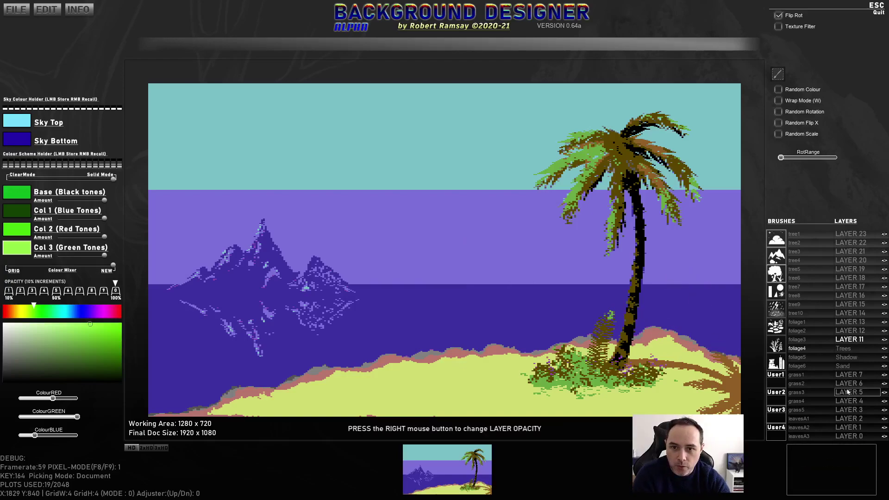
Switch to Chrome, replace the accounts spreadsheet tab with a new one and search Google for "ship silhouette"
{"action": "key", "text": "alt+Tab"}
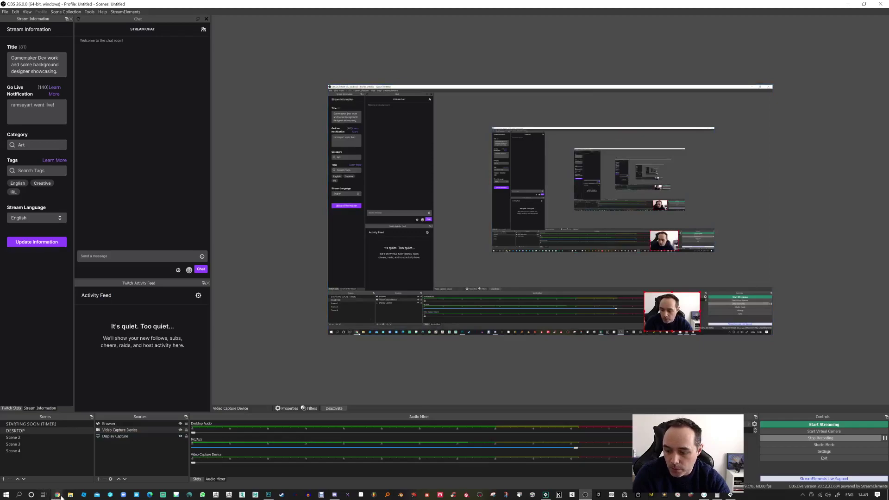
{"action": "mouse_move", "coordinate": [58, 495]}
{"action": "left_click", "coordinate": [201, 474]}
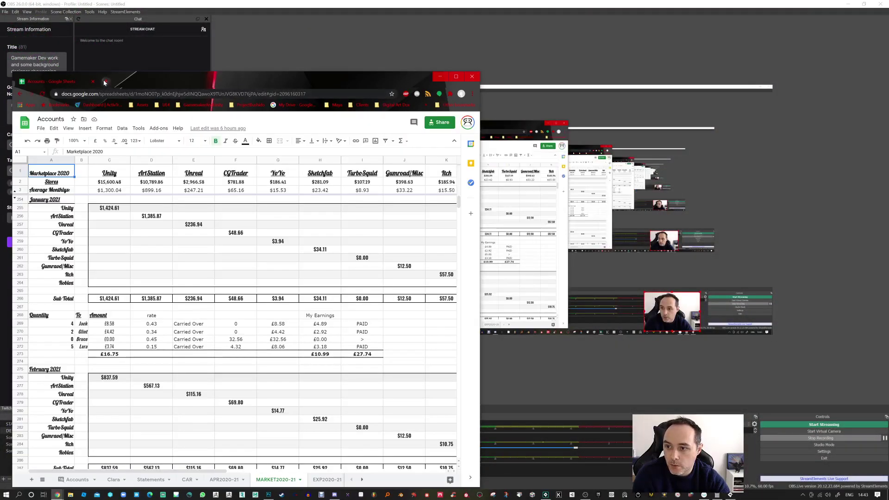
{"action": "left_click", "coordinate": [104, 82]}
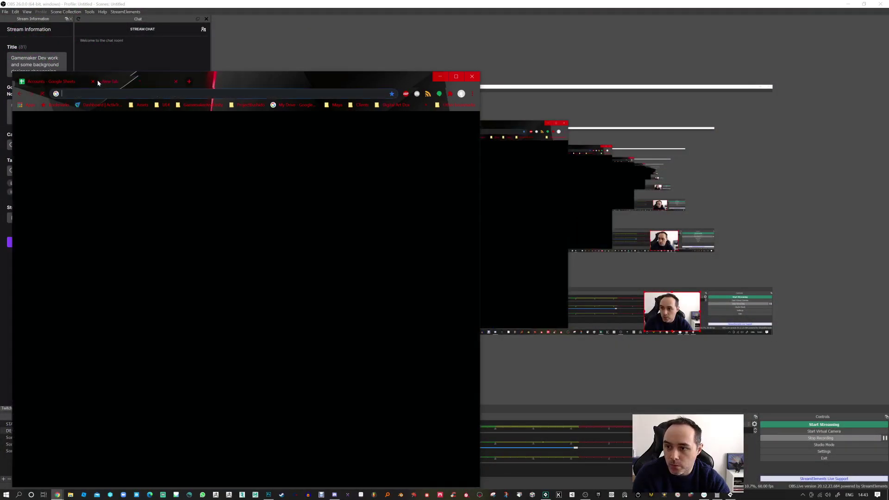
{"action": "left_click", "coordinate": [93, 82]}
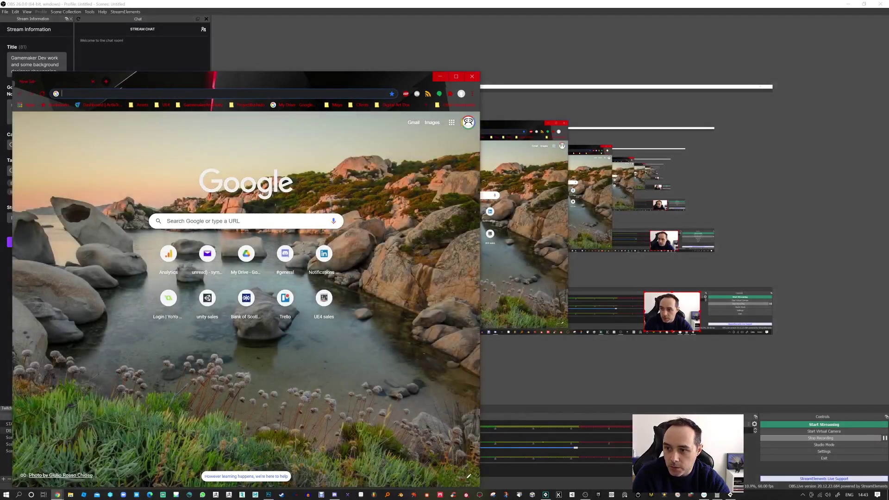
{"action": "type", "text": "s"}
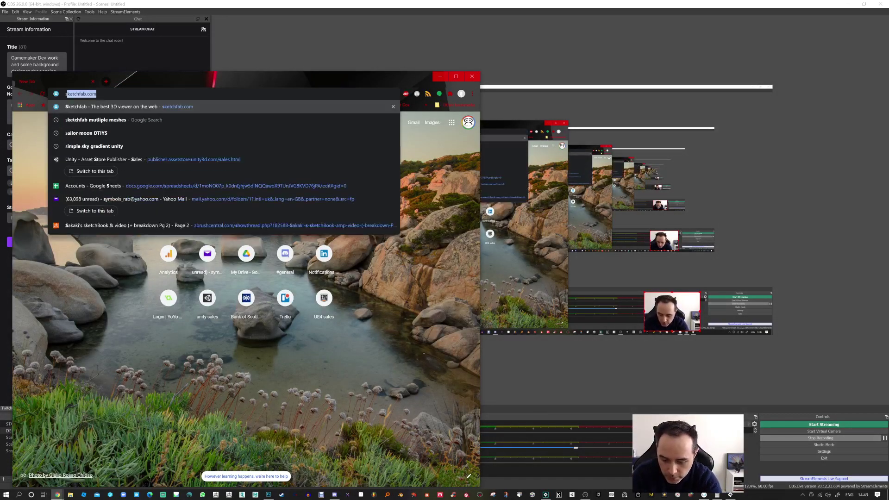
{"action": "type", "text": "hip silhouette"}
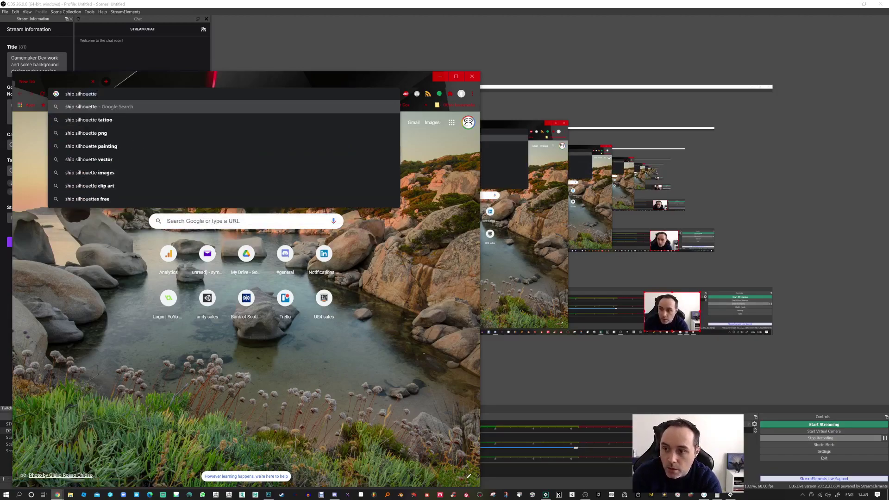
{"action": "key", "text": "Return"}
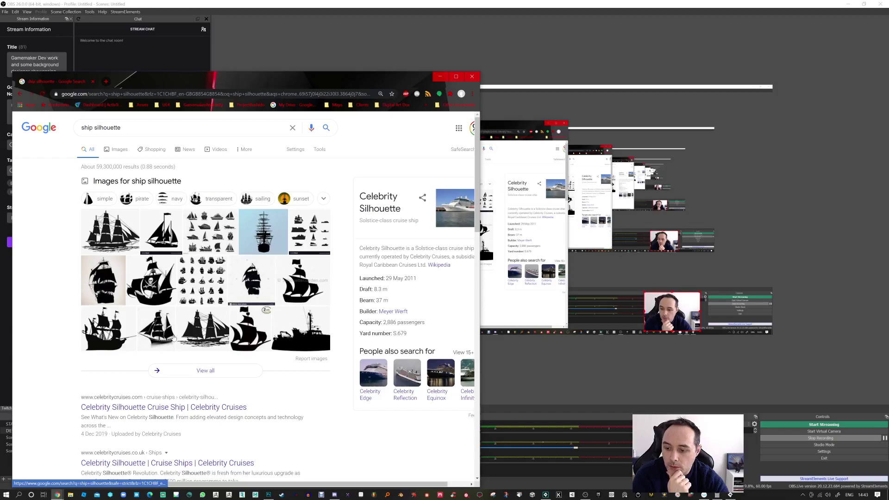
Open the OnlineLabels galleon silhouette result and save its image to the Desktop as Galleon Ship Silhouette-287955.png
{"action": "left_click", "coordinate": [103, 333]}
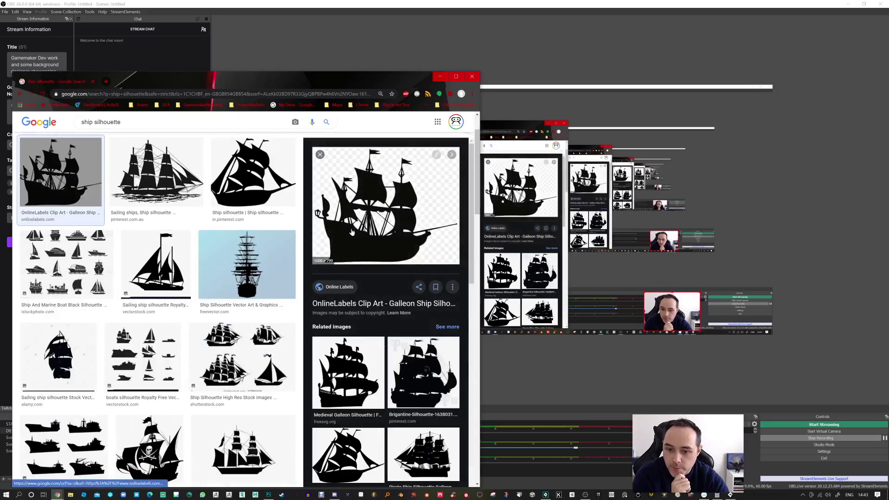
{"action": "right_click", "coordinate": [387, 216]}
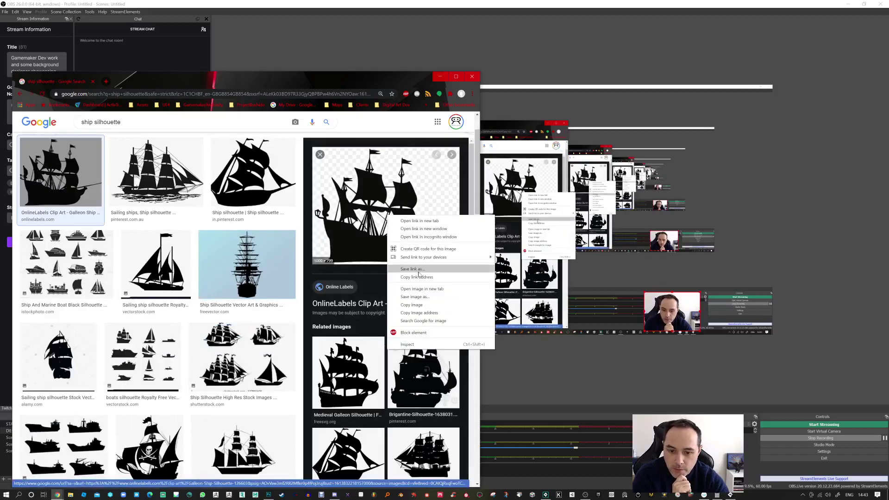
{"action": "left_click", "coordinate": [421, 297]}
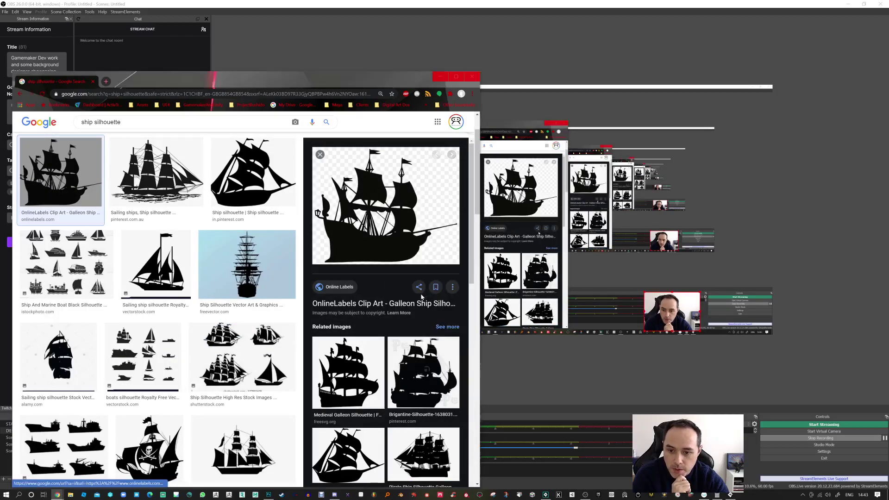
{"action": "left_click", "coordinate": [28, 53]}
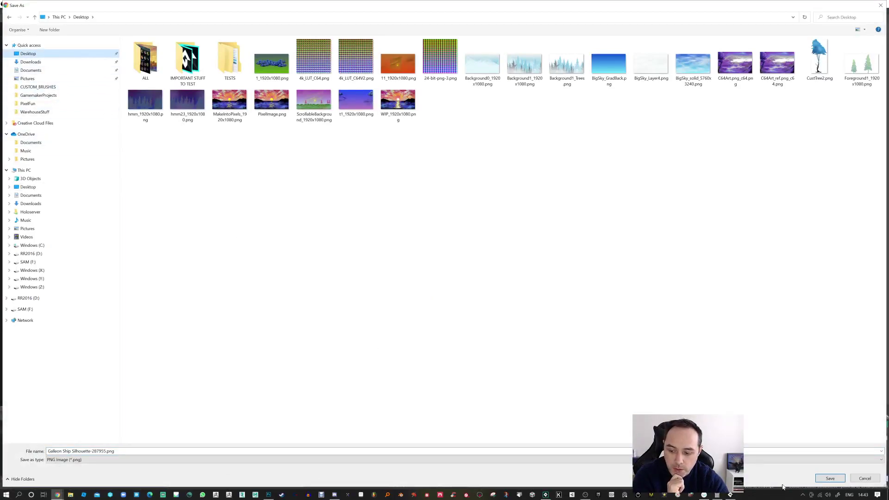
{"action": "left_click", "coordinate": [828, 478]}
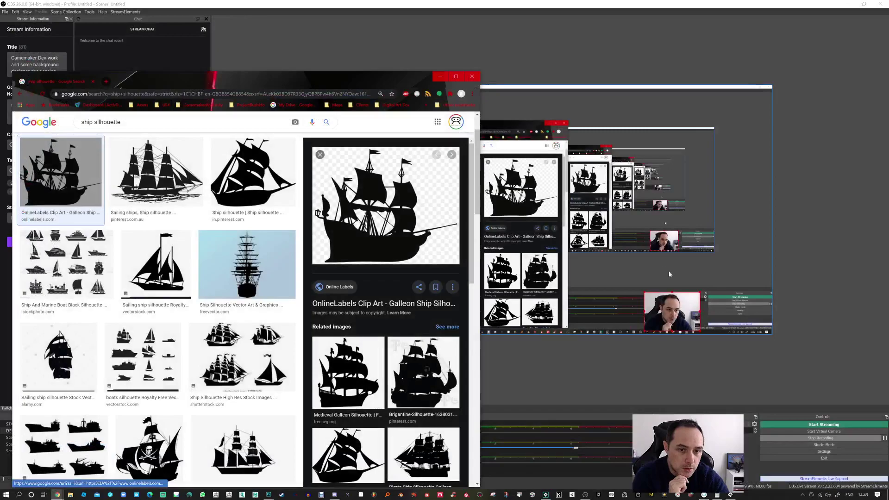
Return to Background Designer and import Galleon Ship Silhouette-287955.png from the Desktop as a custom user brush named Ship
{"action": "key", "text": "alt+Tab"}
{"action": "key", "text": "alt+Tab"}
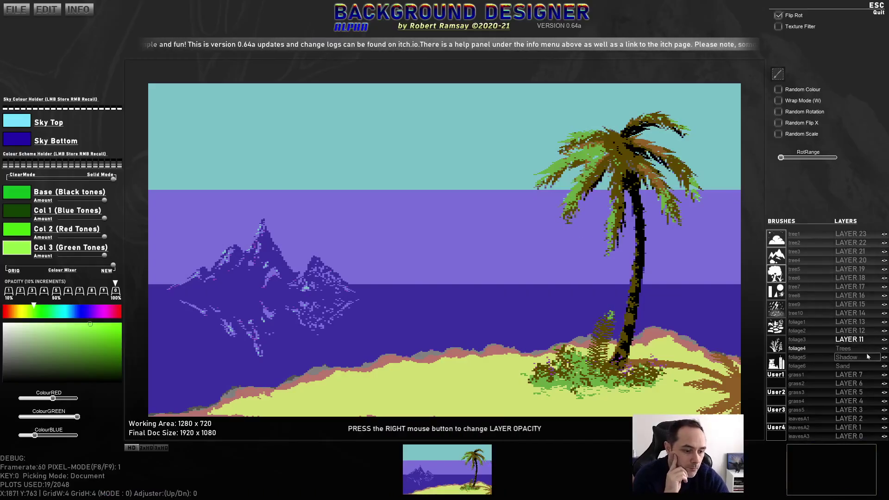
{"action": "left_click", "coordinate": [776, 375]}
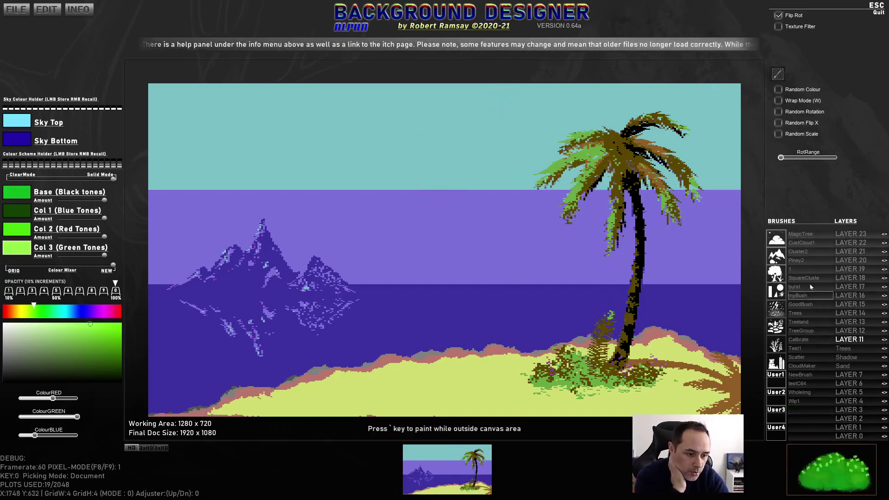
{"action": "left_click", "coordinate": [813, 412]}
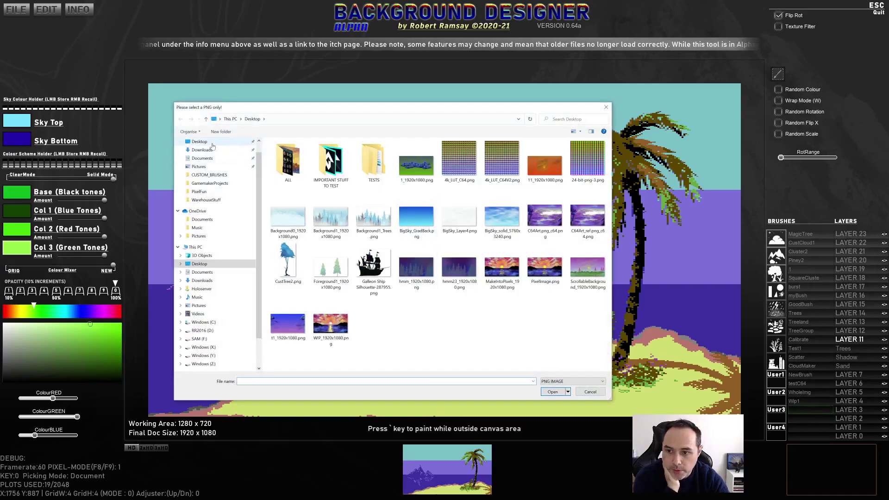
{"action": "double_click", "coordinate": [376, 259]}
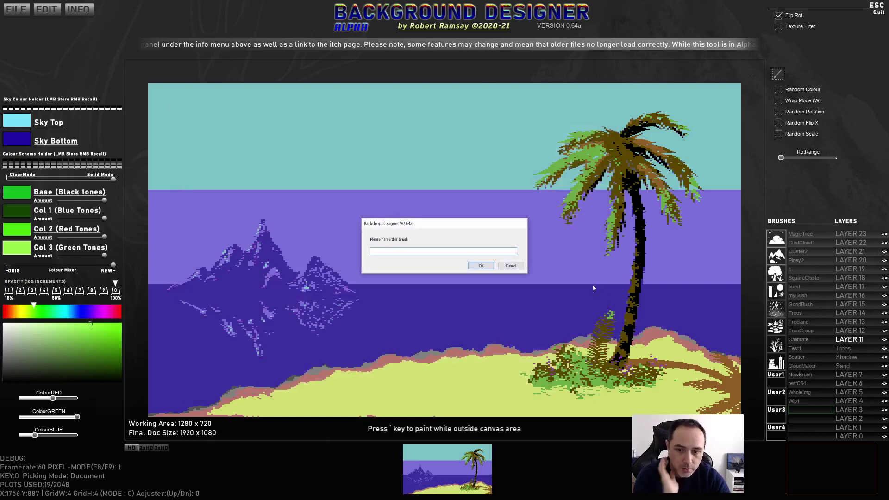
{"action": "key", "text": "Return"}
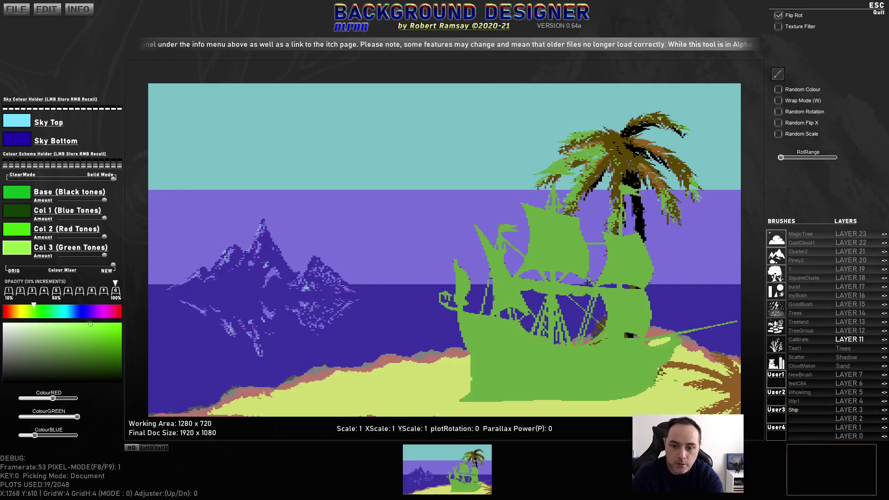
Reduce the Ship brush to scale 0.35 and recolour all four tones with the dark blue-violet sampled from the sea
{"action": "scroll", "coordinate": [250, 171], "scroll_direction": "down", "scroll_amount": 5}
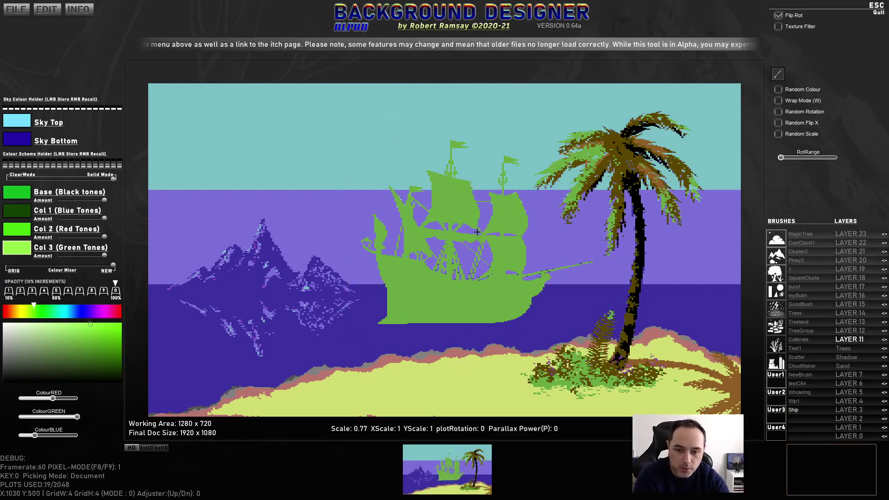
{"action": "scroll", "coordinate": [472, 241], "scroll_direction": "down", "scroll_amount": 3}
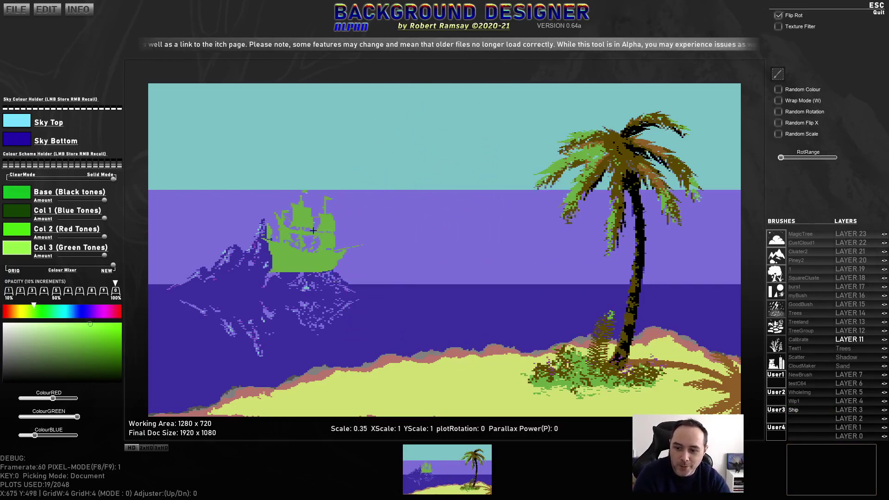
{"action": "left_click", "coordinate": [476, 284], "text": "alt"}
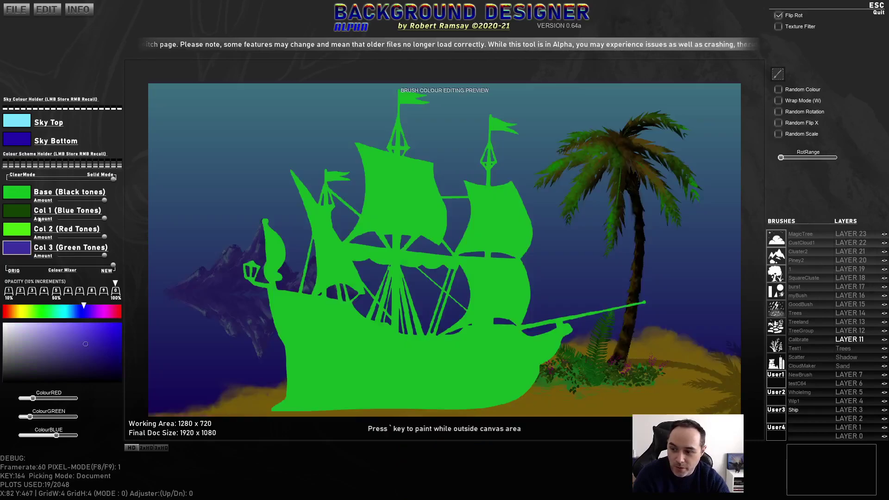
{"action": "left_click", "coordinate": [20, 250]}
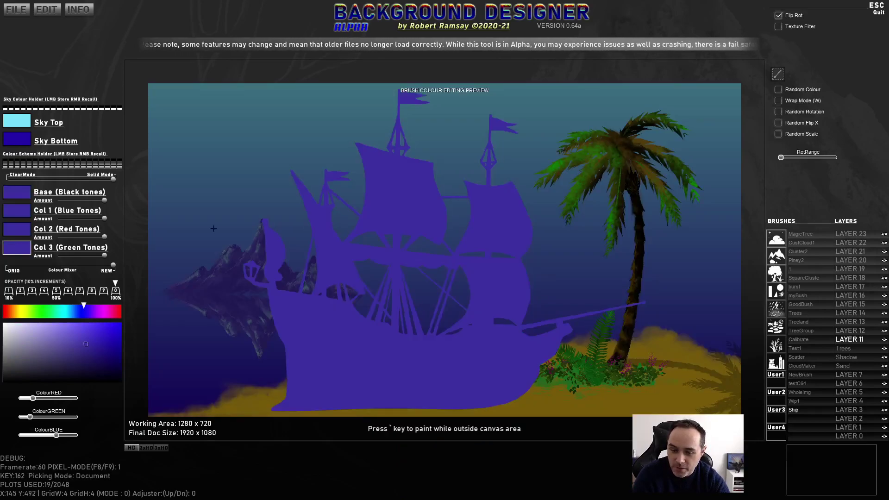
Try the Ship brush over the sea horizon at scales between about 0.27 and 0.77
{"action": "scroll", "coordinate": [459, 260], "scroll_direction": "down", "scroll_amount": 1}
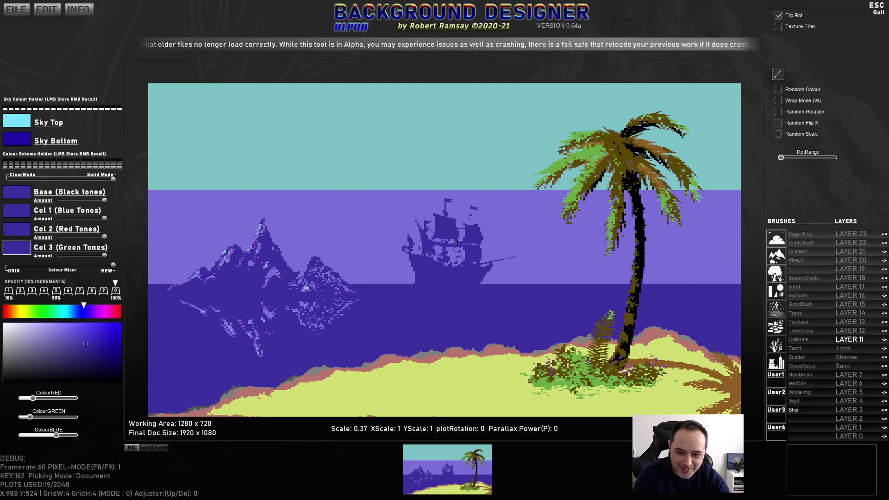
{"action": "scroll", "coordinate": [458, 242], "scroll_direction": "up", "scroll_amount": 5}
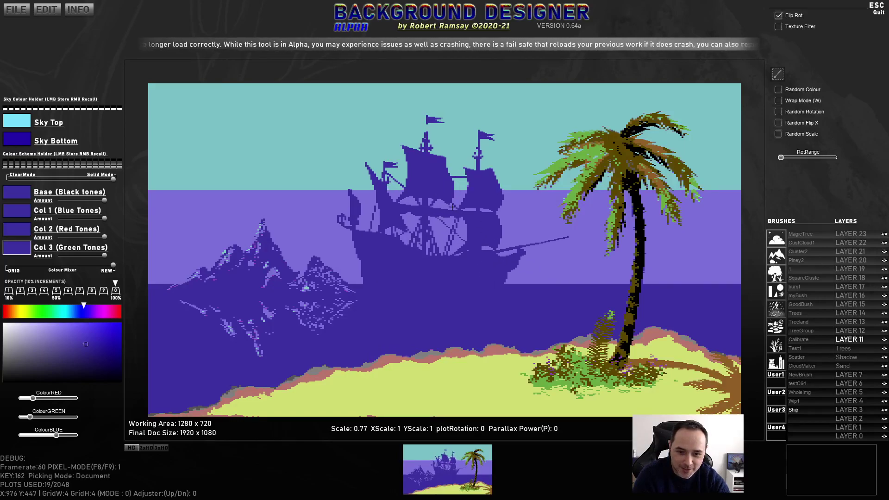
{"action": "scroll", "coordinate": [448, 205], "scroll_direction": "down", "scroll_amount": 6}
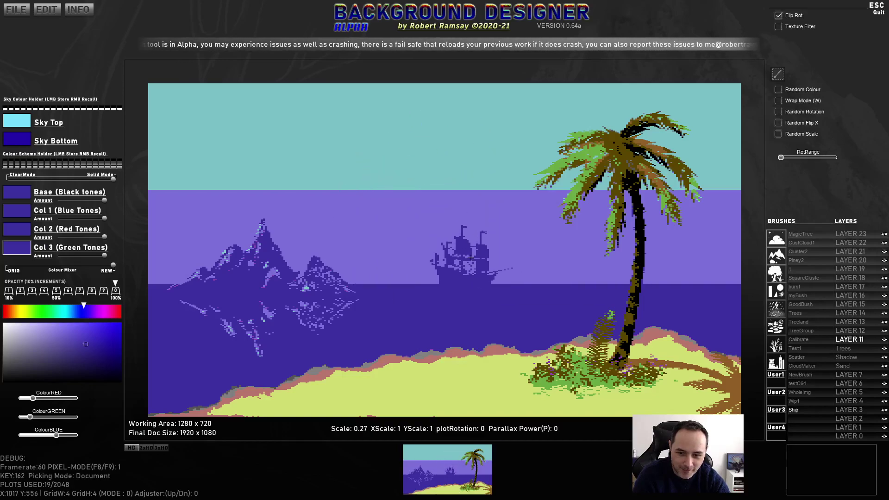
{"action": "scroll", "coordinate": [471, 258], "scroll_direction": "down", "scroll_amount": 1}
{"action": "scroll", "coordinate": [472, 264], "scroll_direction": "up", "scroll_amount": 6}
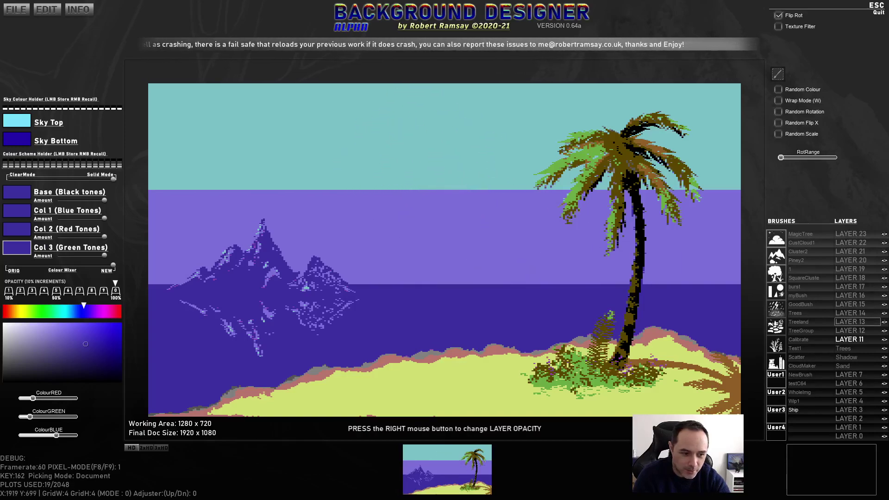
Stamp the Ship brush, mirrored horizontally at scale 0.45 and unrotated, onto the Shadow layer at the horizon between the mountains and palm
{"action": "left_click", "coordinate": [860, 340]}
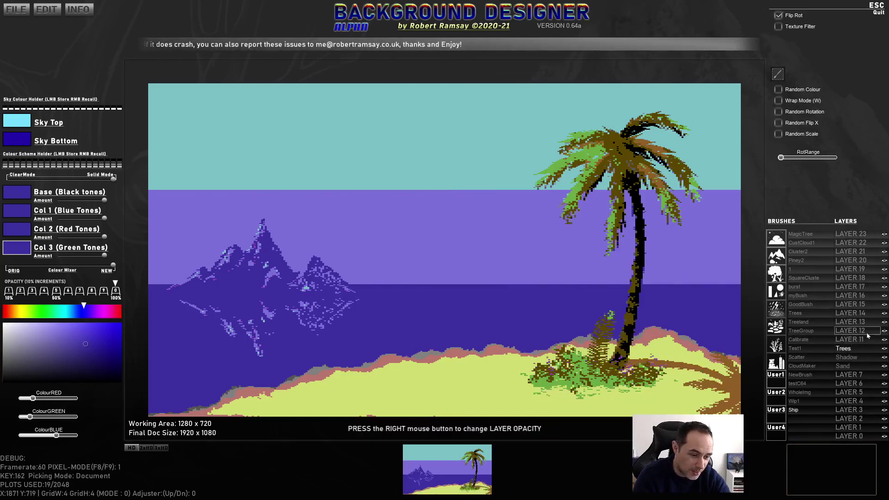
{"action": "left_click", "coordinate": [851, 357]}
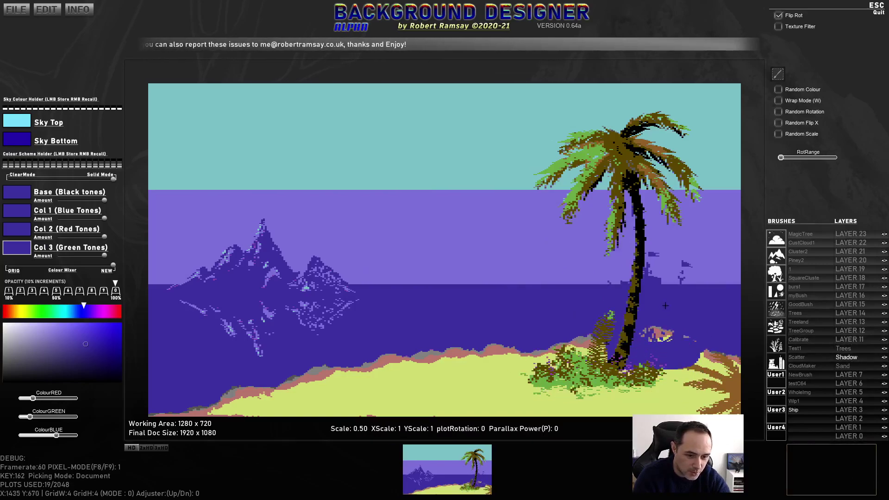
{"action": "scroll", "coordinate": [695, 241], "scroll_direction": "down", "scroll_amount": 1}
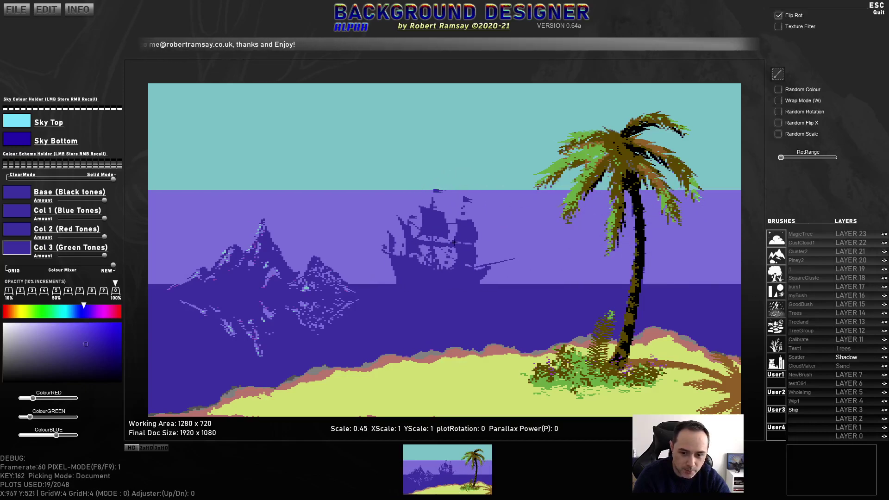
{"action": "key", "text": "x"}
{"action": "key", "text": "r"}
{"action": "key", "text": "r"}
{"action": "key", "text": "e"}
{"action": "key", "text": "e"}
{"action": "key", "text": "e"}
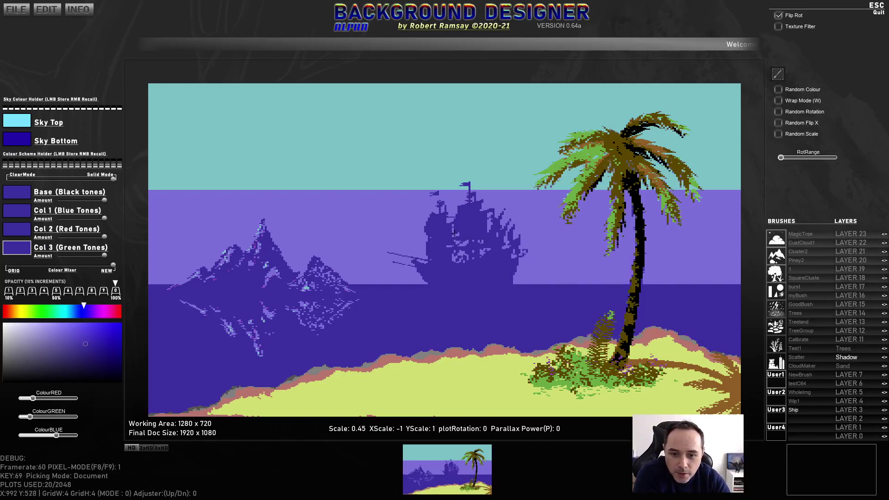
{"action": "scroll", "coordinate": [440, 199], "scroll_direction": "down", "scroll_amount": 4}
{"action": "scroll", "coordinate": [430, 169], "scroll_direction": "down", "scroll_amount": 5}
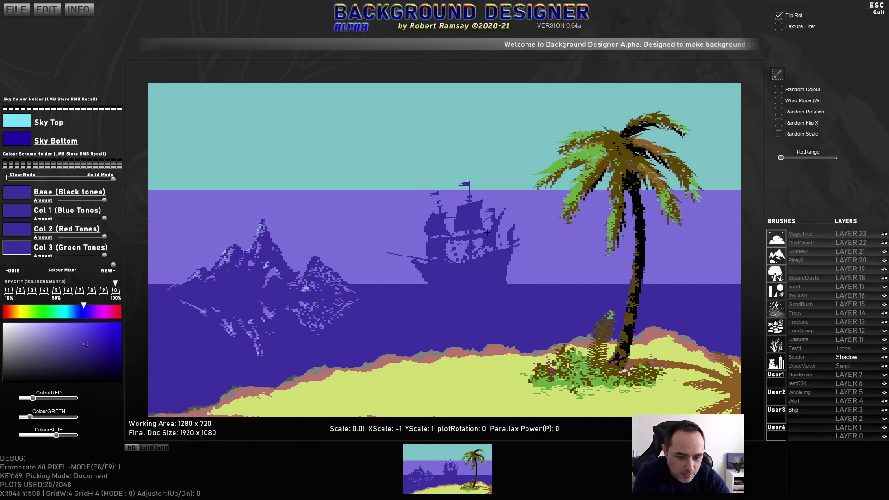
{"action": "scroll", "coordinate": [803, 328], "scroll_direction": "down", "scroll_amount": 3}
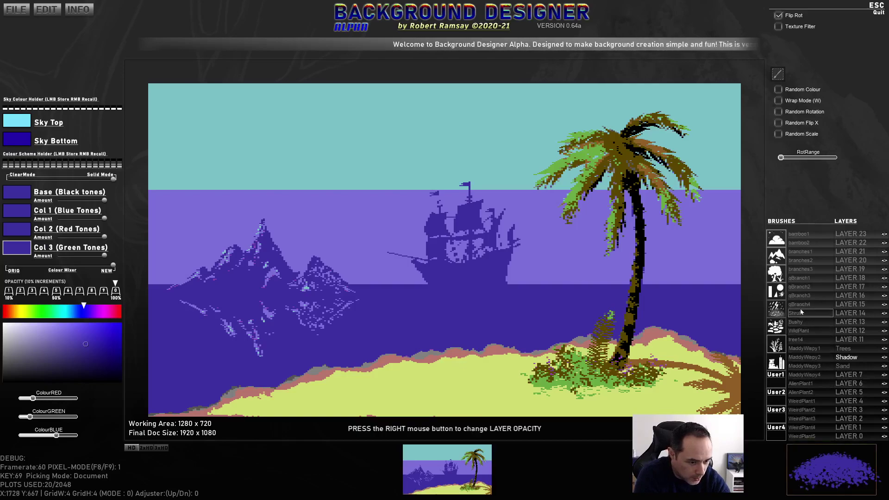
Choose the Shrub brush for the Sand layer and recolour all four tones bright green
{"action": "left_click", "coordinate": [796, 313]}
{"action": "scroll", "coordinate": [559, 356], "scroll_direction": "up", "scroll_amount": 3}
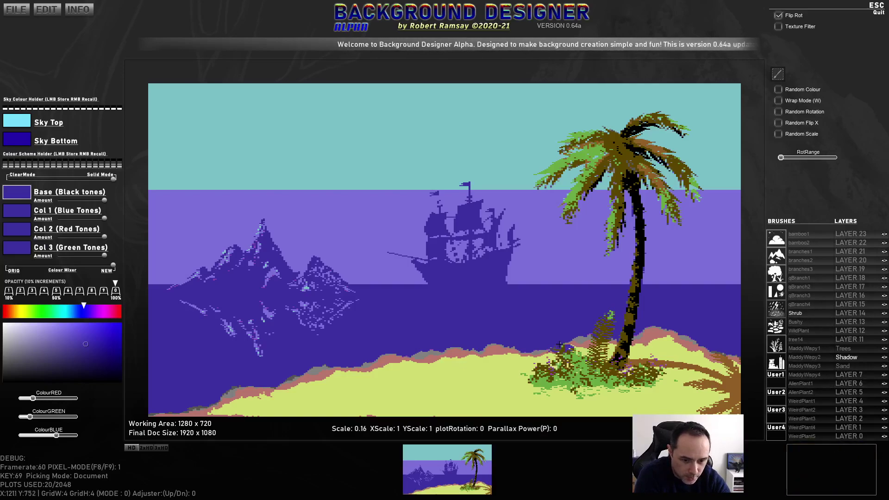
{"action": "left_click", "coordinate": [853, 366]}
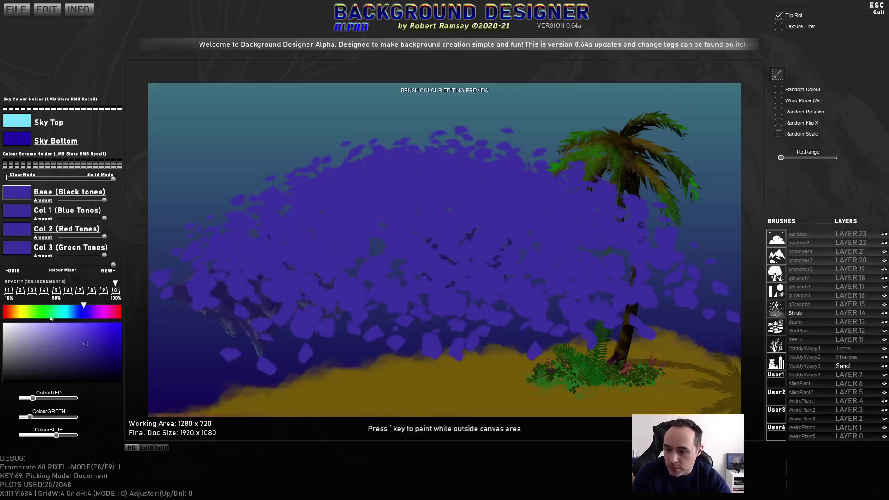
{"action": "left_click", "coordinate": [51, 317]}
{"action": "left_click", "coordinate": [106, 336]}
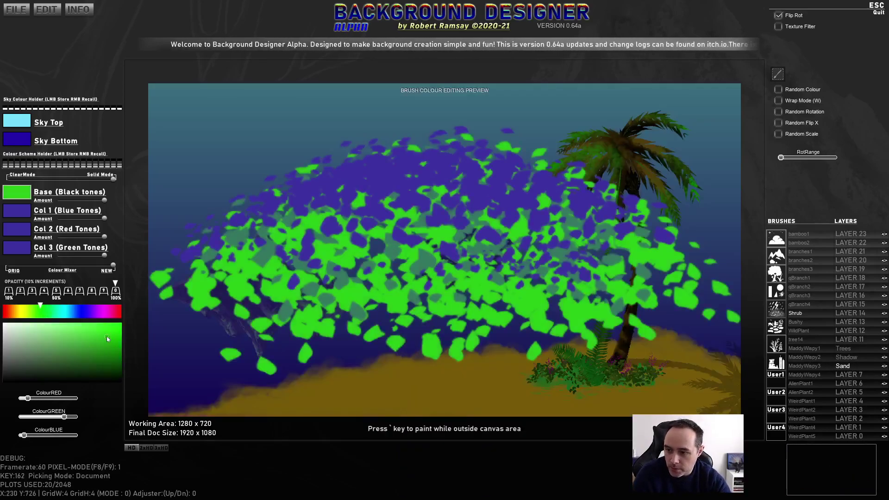
{"action": "left_click", "coordinate": [30, 197]}
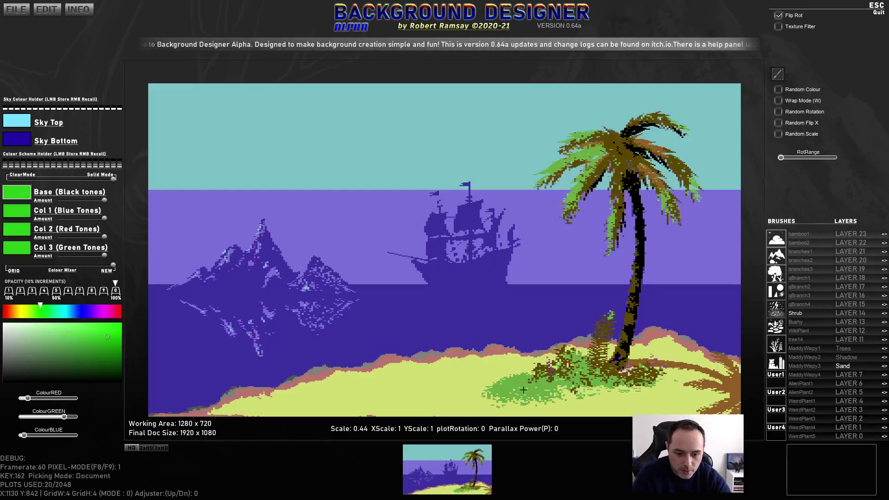
Paint grassy patches on the sand around the foliage and palm base with the Shrub brush at 20% opacity and scale about 0.31
{"action": "scroll", "coordinate": [514, 385], "scroll_direction": "down", "scroll_amount": 3}
{"action": "key", "text": "3"}
{"action": "key", "text": "2"}
{"action": "left_click", "coordinate": [508, 384]}
{"action": "left_click", "coordinate": [528, 387]}
{"action": "left_click", "coordinate": [482, 396]}
{"action": "left_click", "coordinate": [456, 394]}
{"action": "left_click", "coordinate": [468, 393]}
{"action": "left_click", "coordinate": [493, 393]}
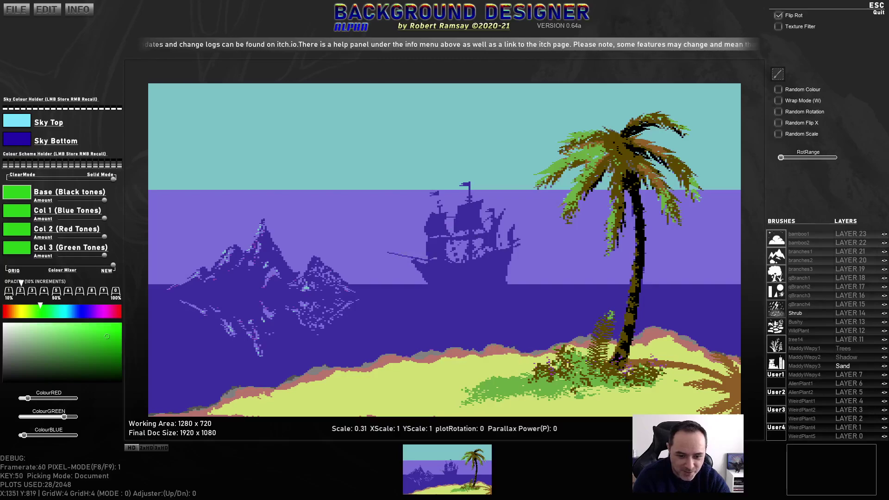
{"action": "mouse_move", "coordinate": [625, 380]}
{"action": "left_mouse_down"}
{"action": "mouse_move", "coordinate": [602, 391]}
{"action": "mouse_move", "coordinate": [659, 384]}
{"action": "left_mouse_up"}
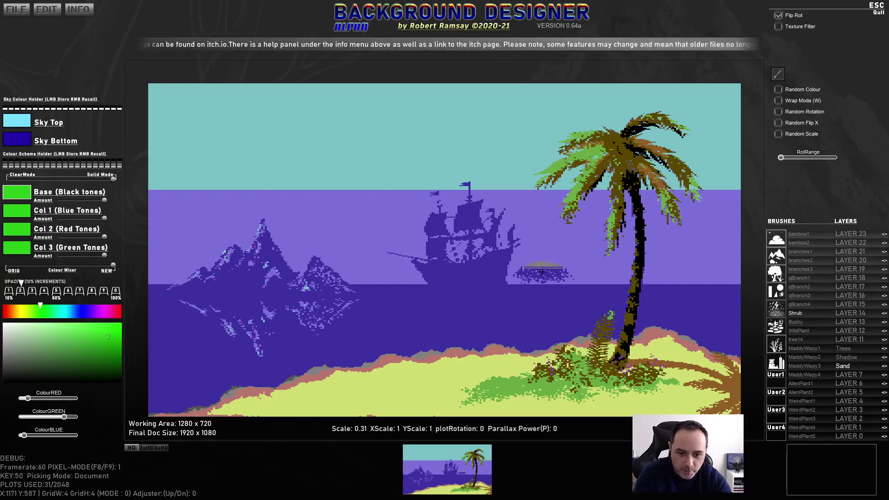
Recolour all four Shrub brush tones with the light purple sampled from the sky band and reduce the brush to scale 0.19
{"action": "left_click", "coordinate": [550, 257], "text": "alt"}
{"action": "left_click", "coordinate": [94, 230], "text": "ctrl"}
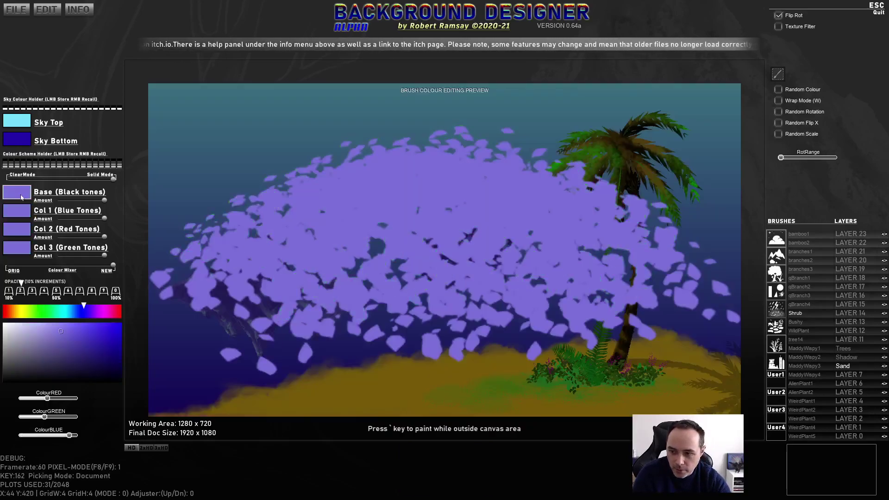
{"action": "scroll", "coordinate": [504, 294], "scroll_direction": "down", "scroll_amount": 5}
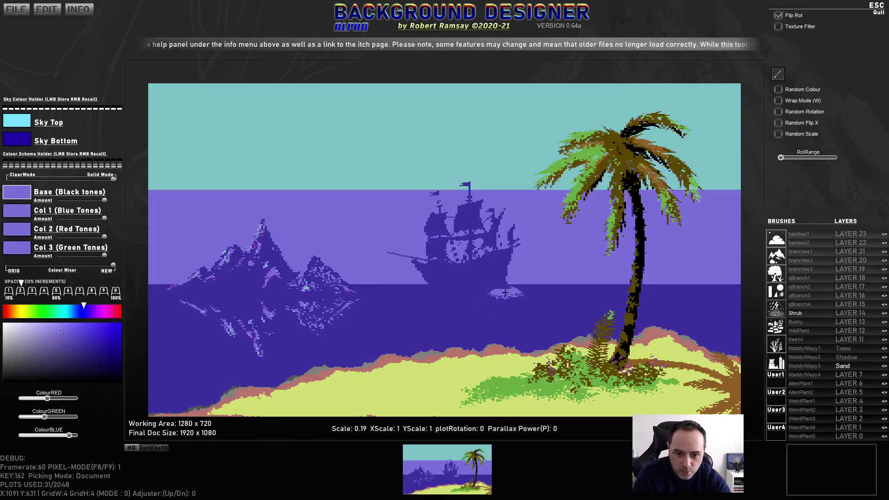
Paint small light purple ripples along the ship's waterline and the horizon on the Shadow layer, shrinking the brush and lowering opacity to 10%
{"action": "left_click", "coordinate": [846, 357]}
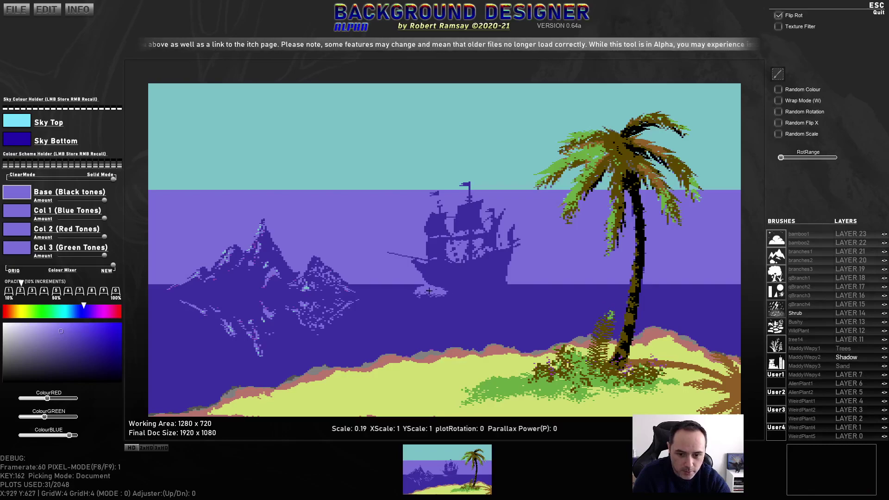
{"action": "scroll", "coordinate": [435, 290], "scroll_direction": "down", "scroll_amount": 8}
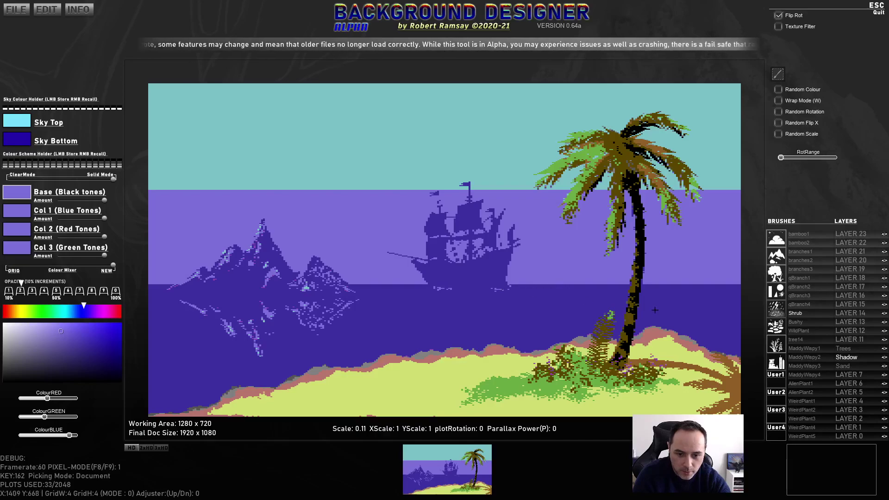
{"action": "scroll", "coordinate": [555, 298], "scroll_direction": "down", "scroll_amount": 2}
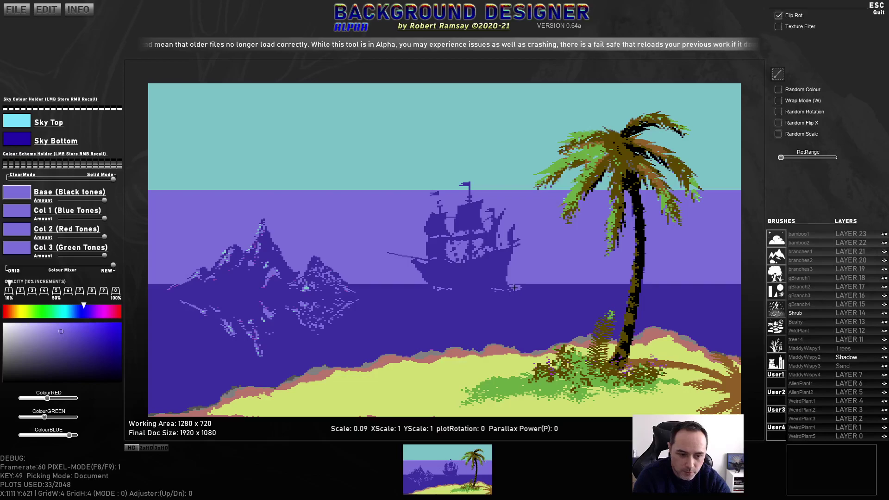
{"action": "scroll", "coordinate": [514, 287], "scroll_direction": "down", "scroll_amount": 2}
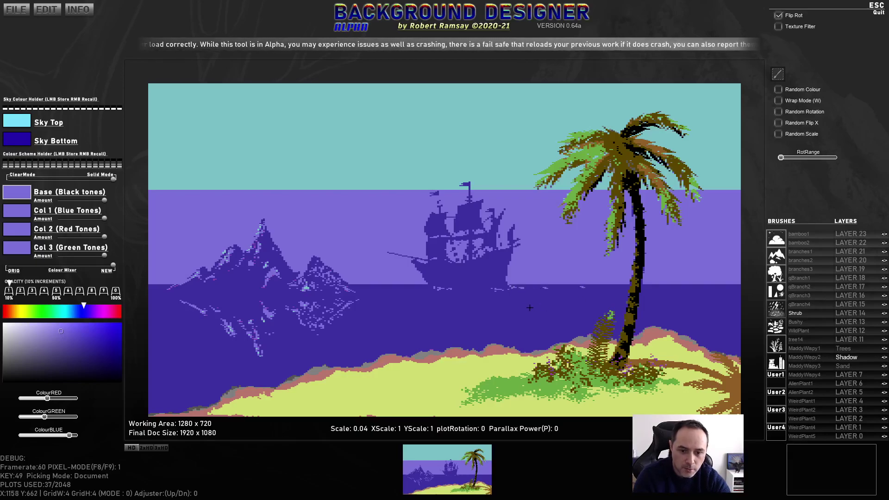
Enlarge the Shrub brush to scale 0.36 at 30% opacity and thin it by lowering its clear mode and the Base, Col 1 and Col 2 amounts
{"action": "scroll", "coordinate": [465, 308], "scroll_direction": "up", "scroll_amount": 10}
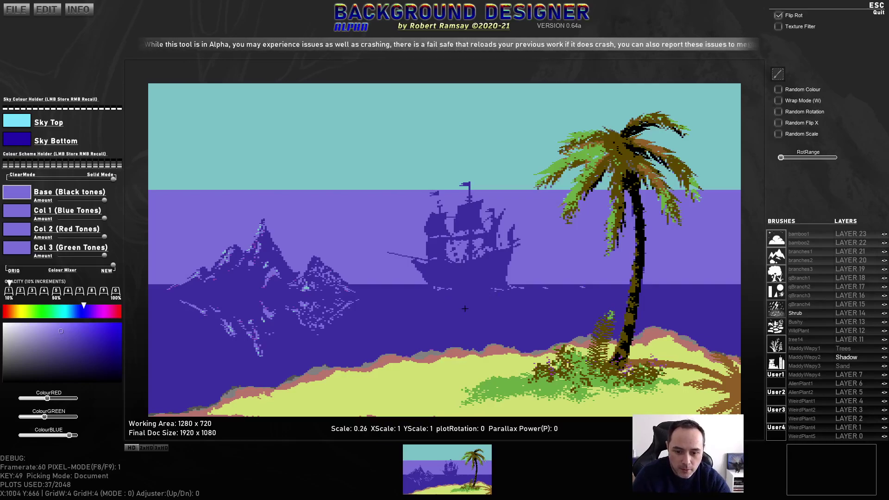
{"action": "key", "text": "3"}
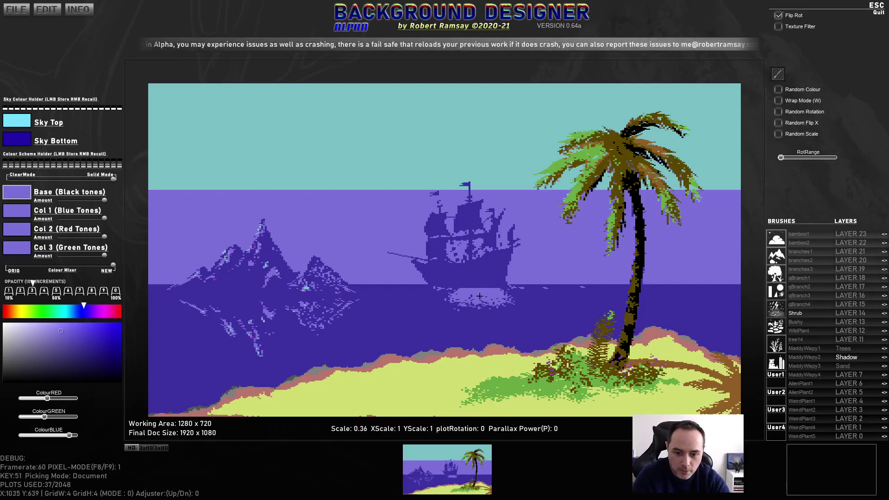
{"action": "mouse_move", "coordinate": [59, 200]}
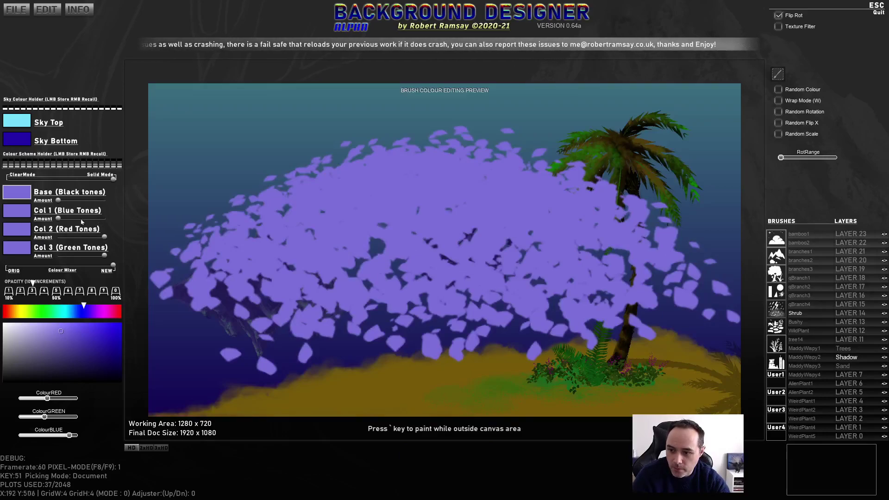
{"action": "left_click", "coordinate": [69, 178]}
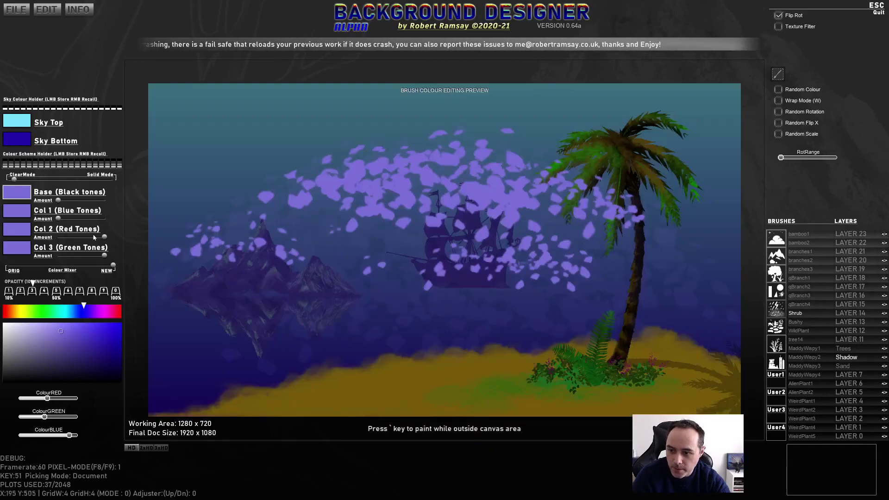
{"action": "left_click_drag", "start_coordinate": [105, 237], "coordinate": [57, 238]}
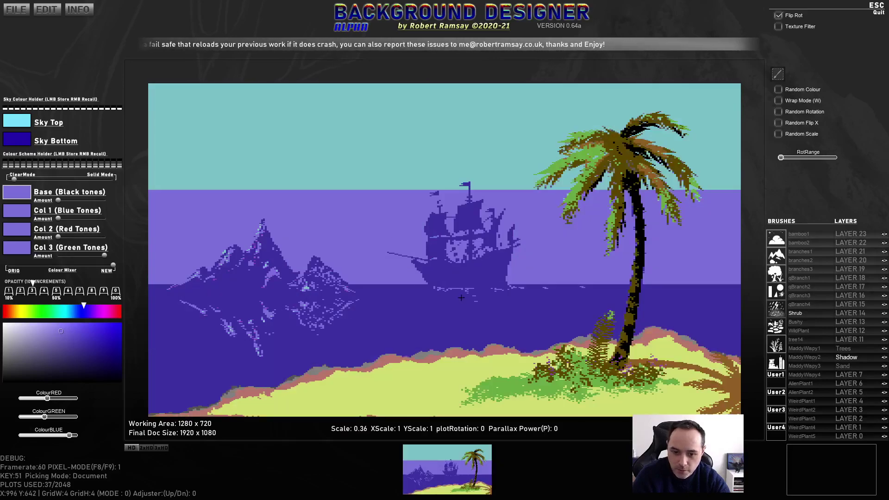
Paint sparse ripples on the sea below the ship, rotating and mirroring the Shrub brush between stamps
{"action": "key", "text": "e"}
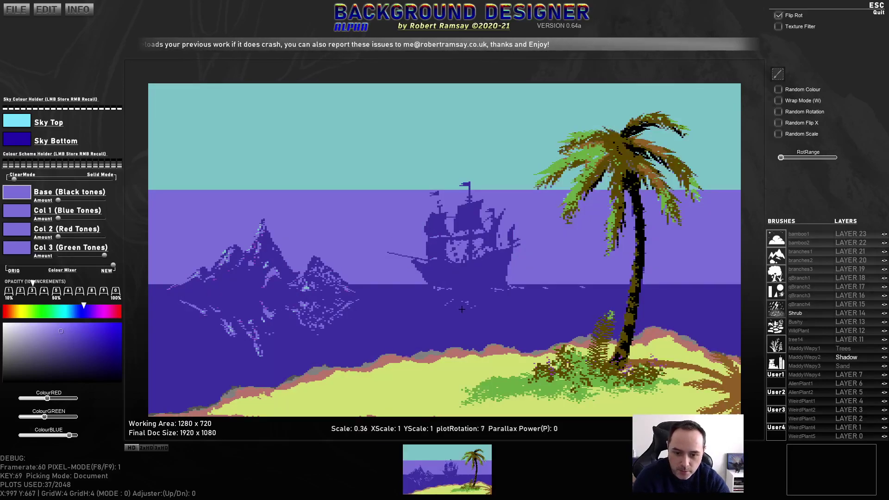
{"action": "key", "text": "e"}
{"action": "key", "text": "x"}
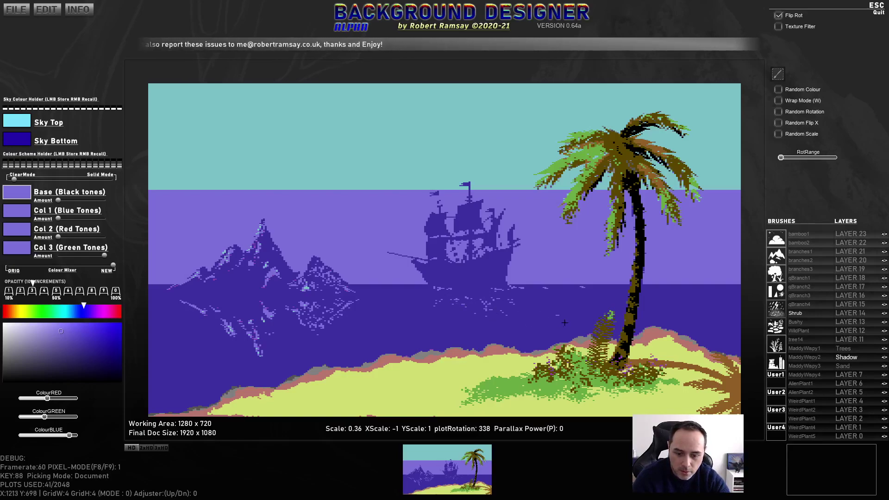
{"action": "key", "text": "r"}
{"action": "key", "text": "r"}
{"action": "key", "text": "r"}
{"action": "key", "text": "r"}
{"action": "key", "text": "r"}
{"action": "scroll", "coordinate": [537, 326], "scroll_direction": "up", "scroll_amount": 5}
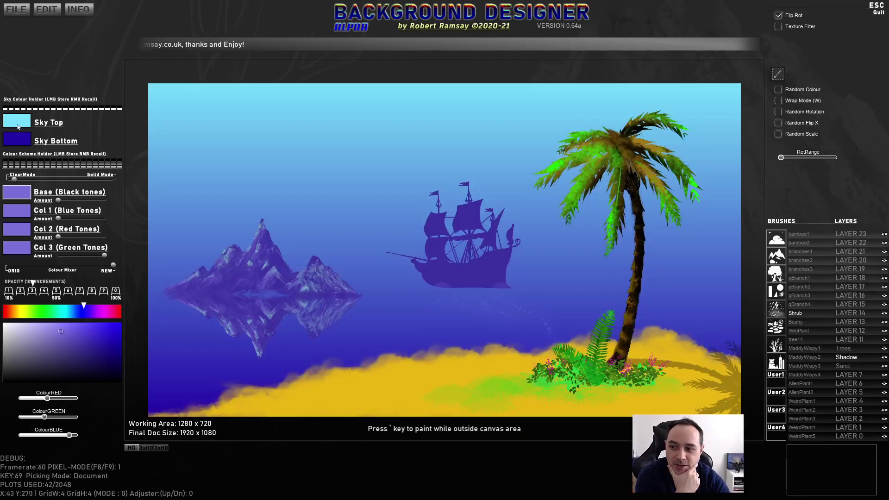
Try near-black, dark teal and light green as the Sky Top colour, and settle on light cyan
{"action": "left_click", "coordinate": [19, 122]}
{"action": "left_click", "coordinate": [79, 379]}
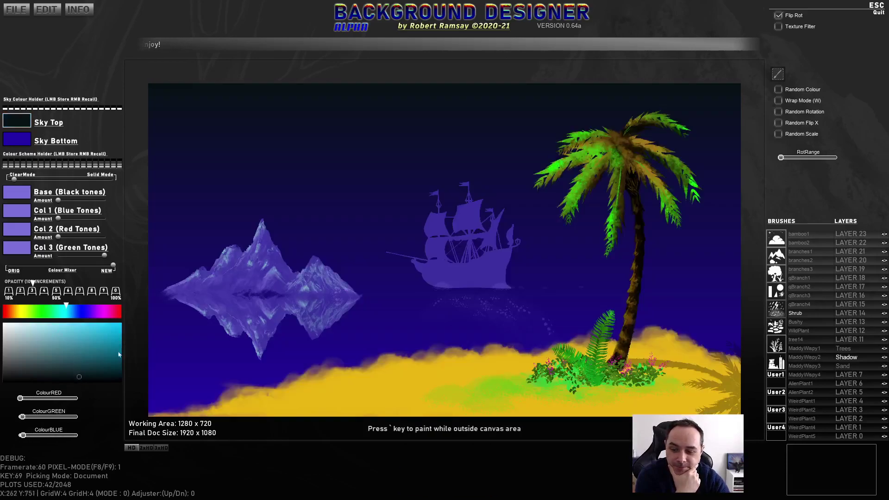
{"action": "left_click", "coordinate": [95, 372]}
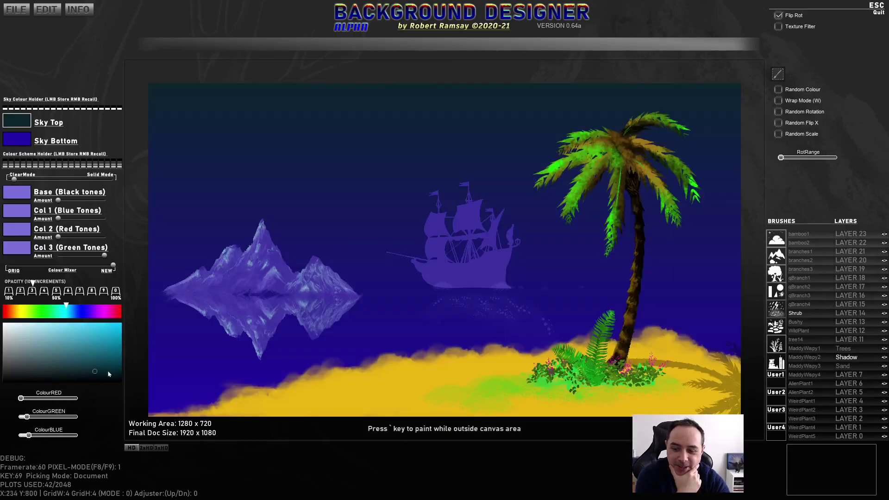
{"action": "left_click", "coordinate": [75, 325]}
{"action": "left_click", "coordinate": [44, 312]}
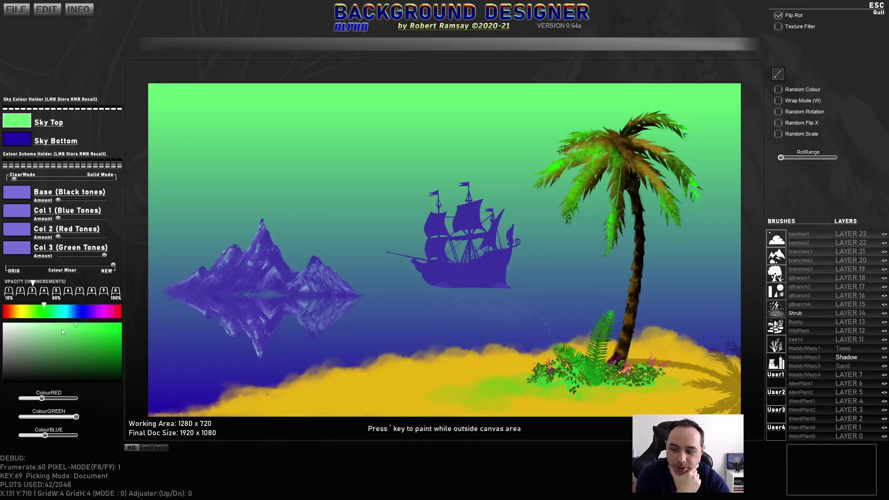
{"action": "left_click", "coordinate": [65, 312]}
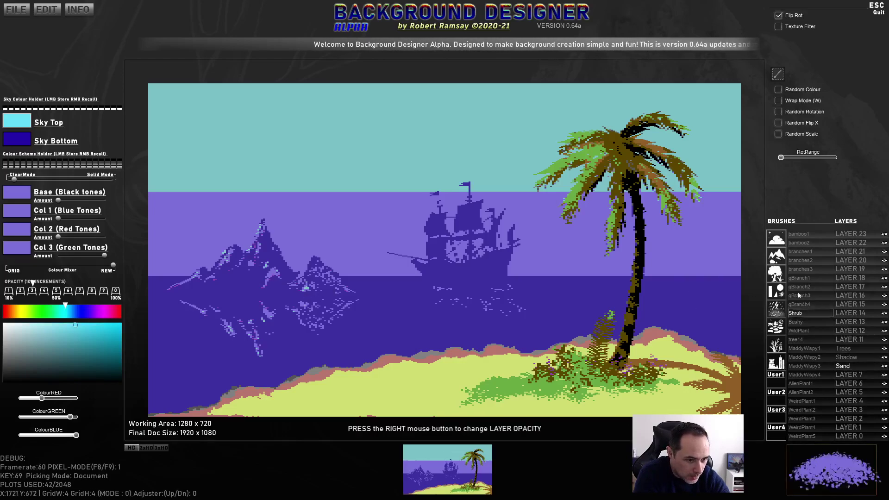
Set up the mountain9 brush on Layer 7 with the sea's dark purple-blue sampled for all four tones and 100% opacity
{"action": "left_click", "coordinate": [777, 261]}
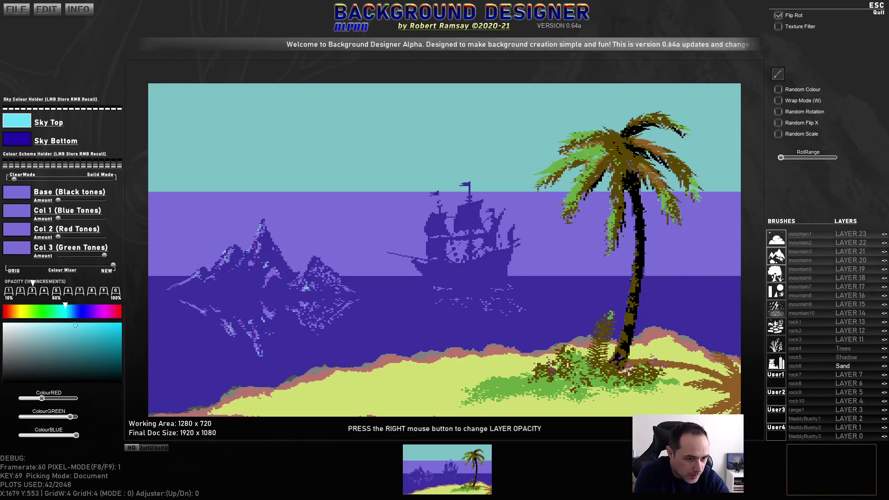
{"action": "left_click", "coordinate": [814, 306]}
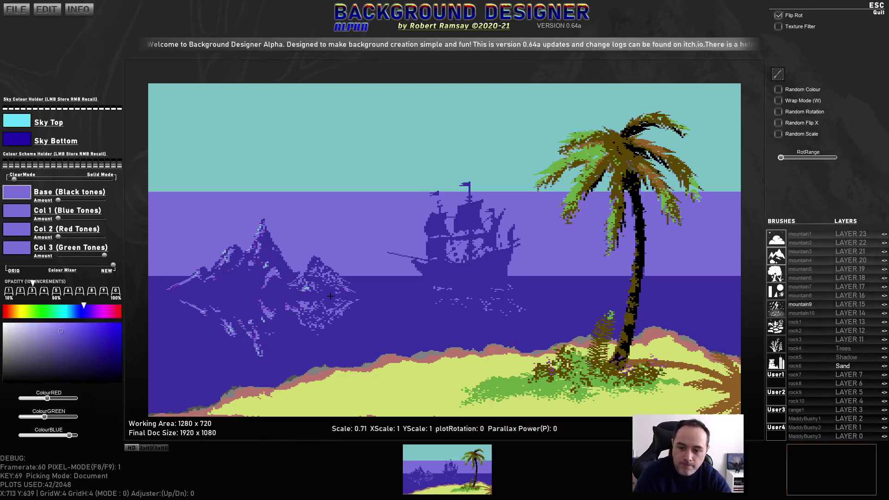
{"action": "mouse_move", "coordinate": [73, 231]}
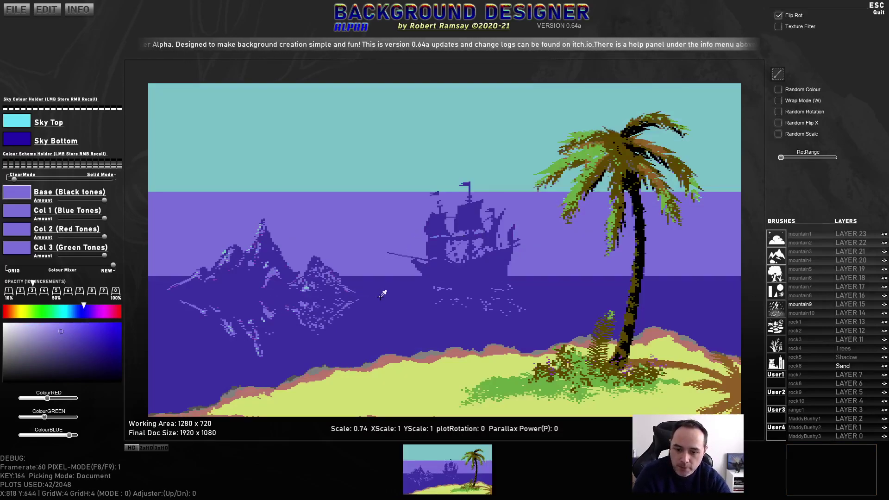
{"action": "left_click", "coordinate": [384, 293]}
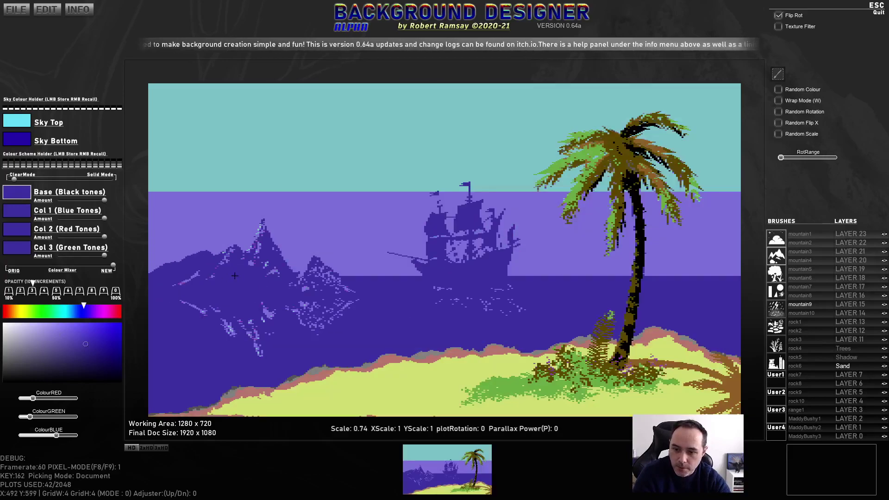
{"action": "key", "text": "0"}
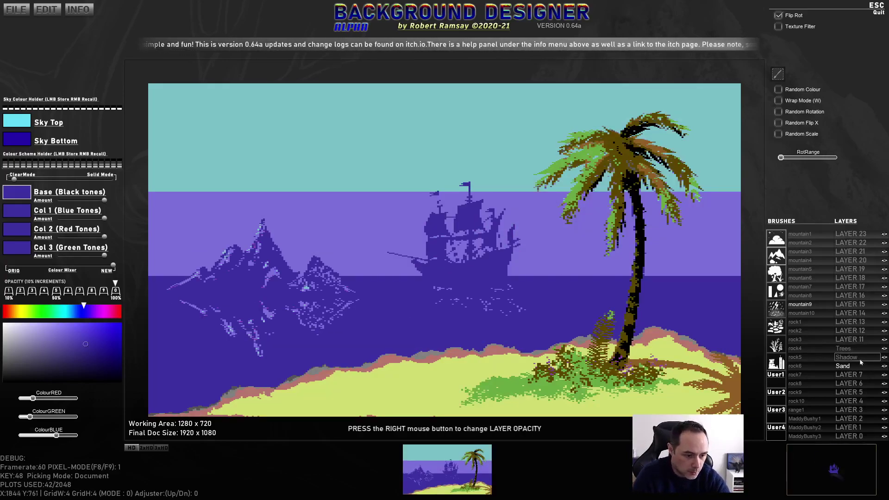
{"action": "left_click", "coordinate": [860, 374]}
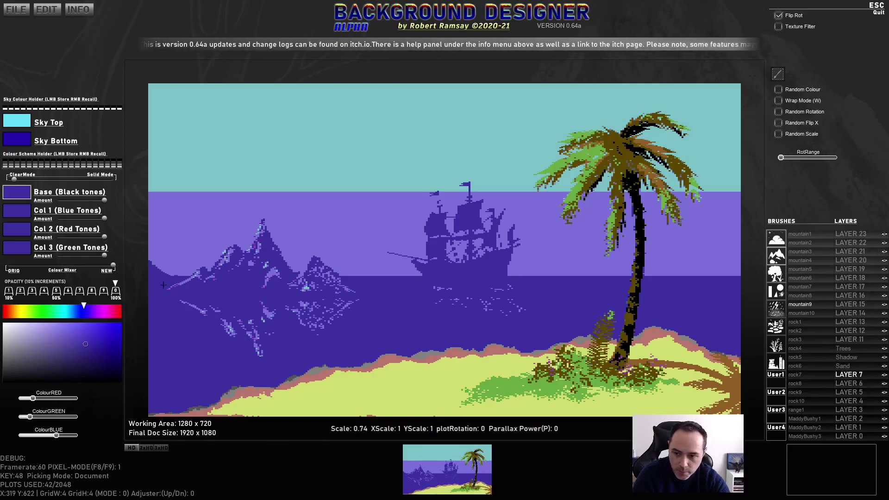
Stamp dark distant mountains along the horizon at both edges of the picture, mirroring the brush and reducing its scale to about 0.49
{"action": "left_click", "coordinate": [196, 274]}
{"action": "scroll", "coordinate": [290, 276], "scroll_direction": "down", "scroll_amount": 2}
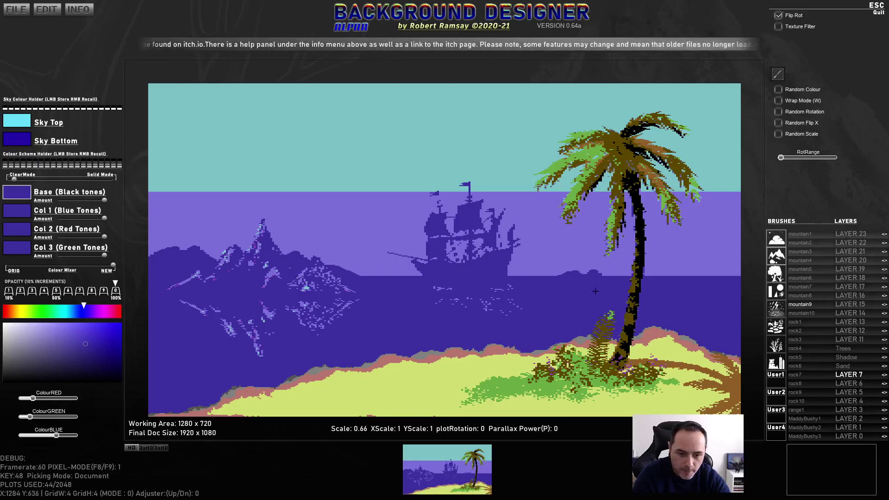
{"action": "key", "text": "x"}
{"action": "scroll", "coordinate": [684, 277], "scroll_direction": "down", "scroll_amount": 1}
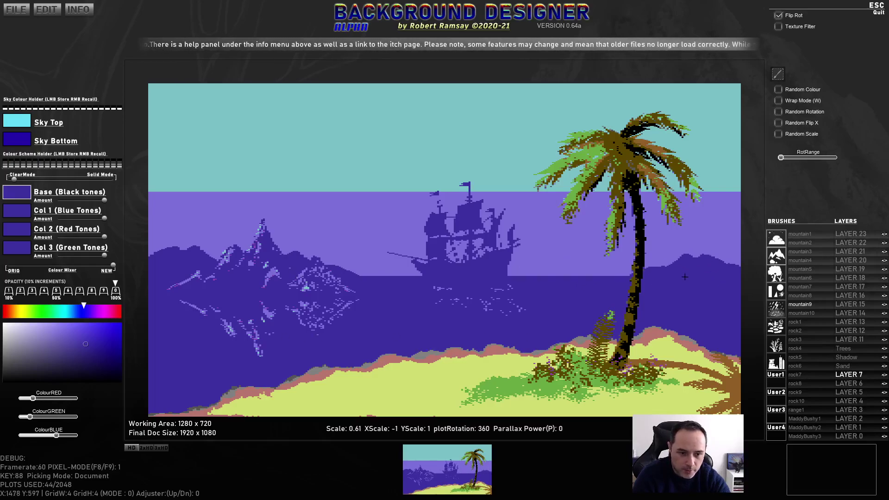
{"action": "scroll", "coordinate": [658, 282], "scroll_direction": "up", "scroll_amount": 2}
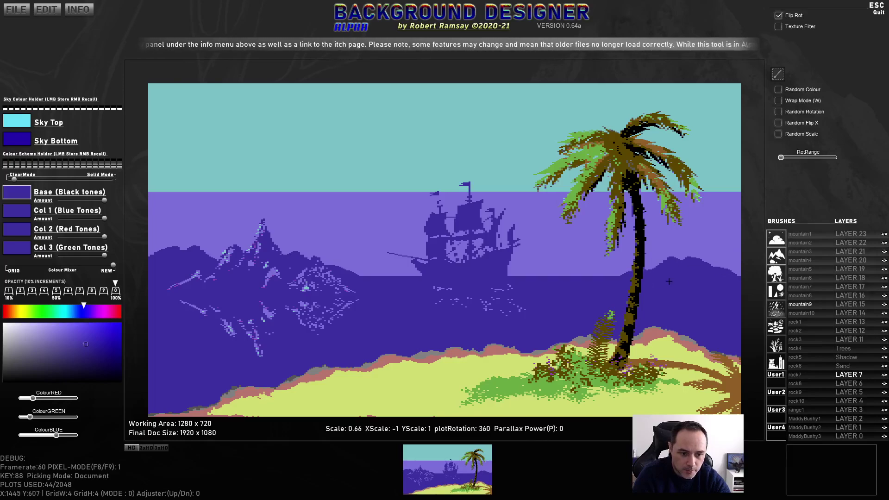
{"action": "key", "text": "x"}
{"action": "scroll", "coordinate": [569, 294], "scroll_direction": "down", "scroll_amount": 4}
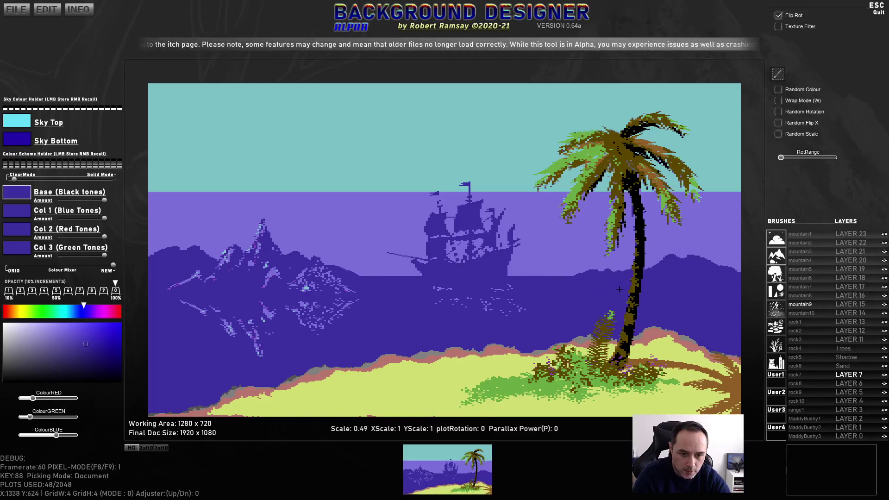
{"action": "scroll", "coordinate": [575, 294], "scroll_direction": "down", "scroll_amount": 3}
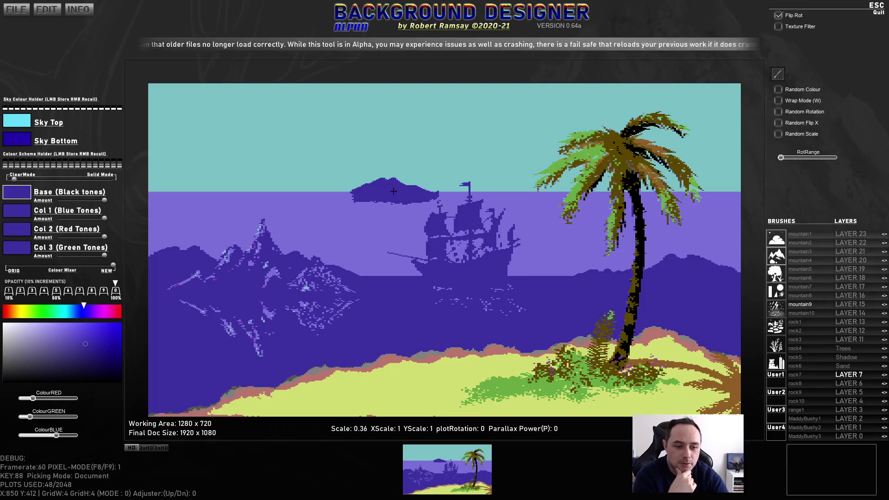
{"action": "left_click", "coordinate": [780, 311]}
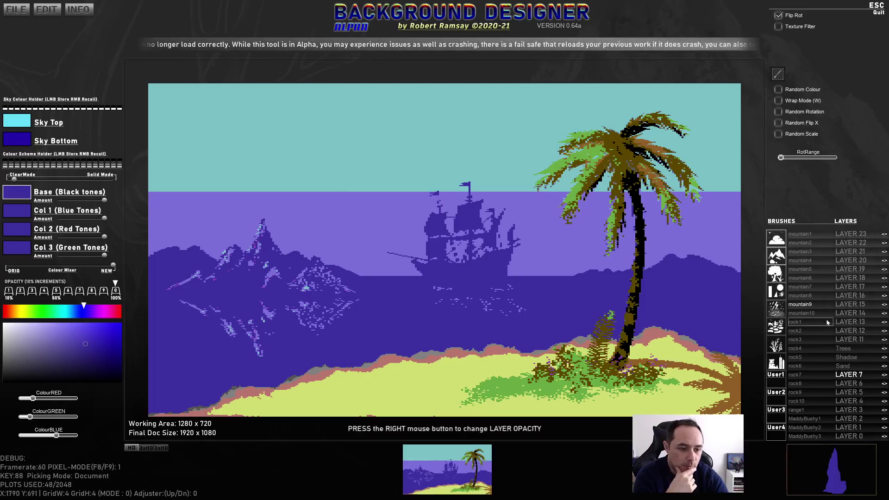
{"action": "left_click", "coordinate": [812, 314]}
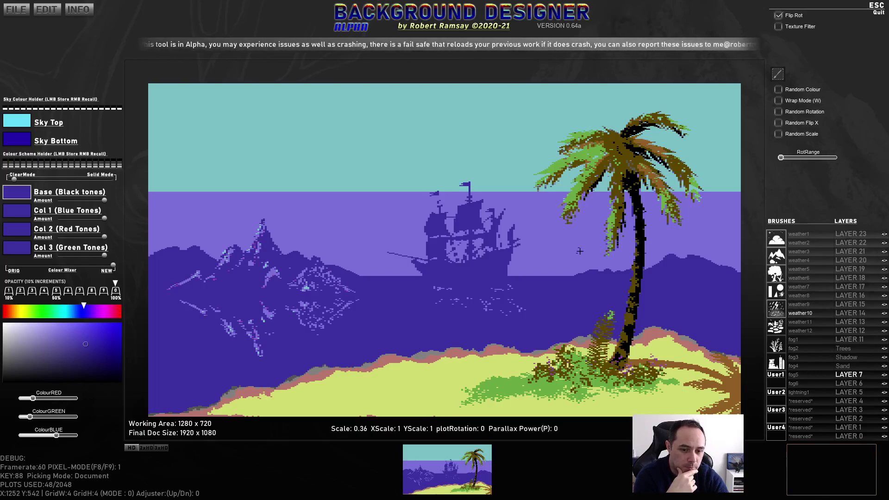
{"action": "scroll", "coordinate": [580, 259], "scroll_direction": "up", "scroll_amount": 5}
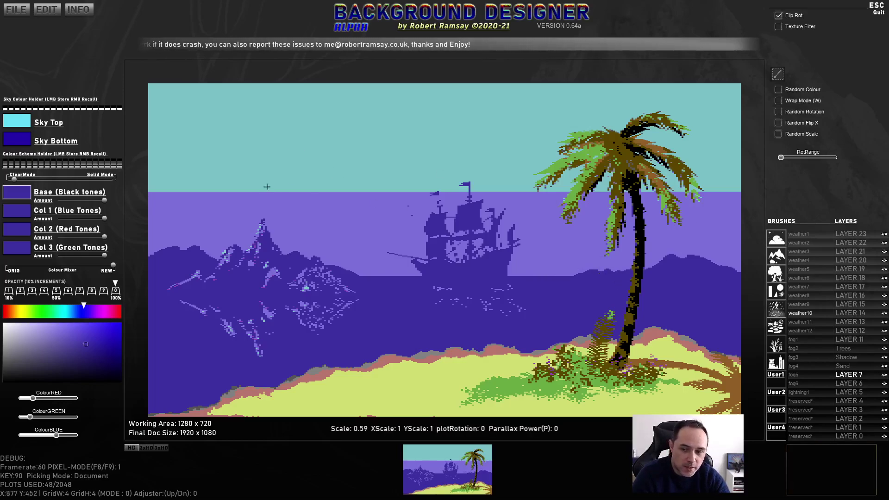
Choose the Circle1 brush and set its Base, Col 1, Col 2 and Col 3 tones to bright yellow
{"action": "left_click", "coordinate": [776, 290]}
{"action": "left_click", "coordinate": [797, 234]}
{"action": "left_click", "coordinate": [347, 172]}
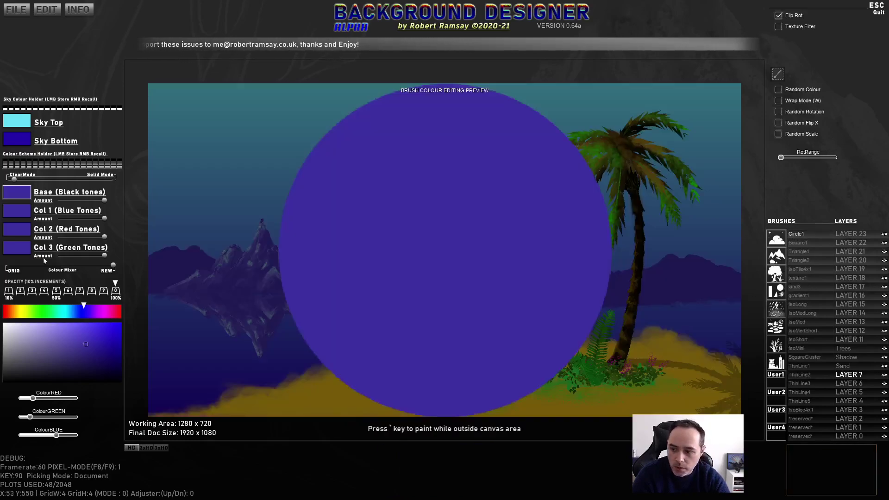
{"action": "mouse_move", "coordinate": [51, 316]}
{"action": "left_mouse_down"}
{"action": "mouse_move", "coordinate": [14, 316]}
{"action": "mouse_move", "coordinate": [24, 316]}
{"action": "left_mouse_up"}
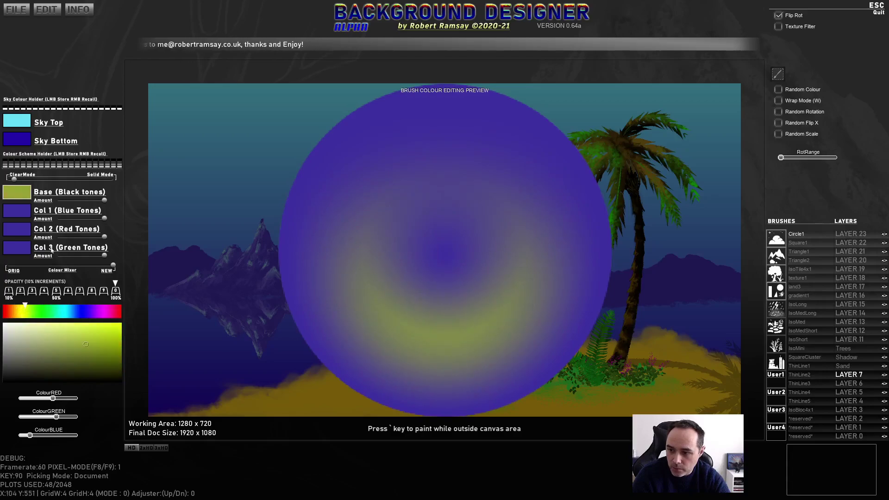
{"action": "left_click_drag", "start_coordinate": [88, 329], "coordinate": [83, 324]}
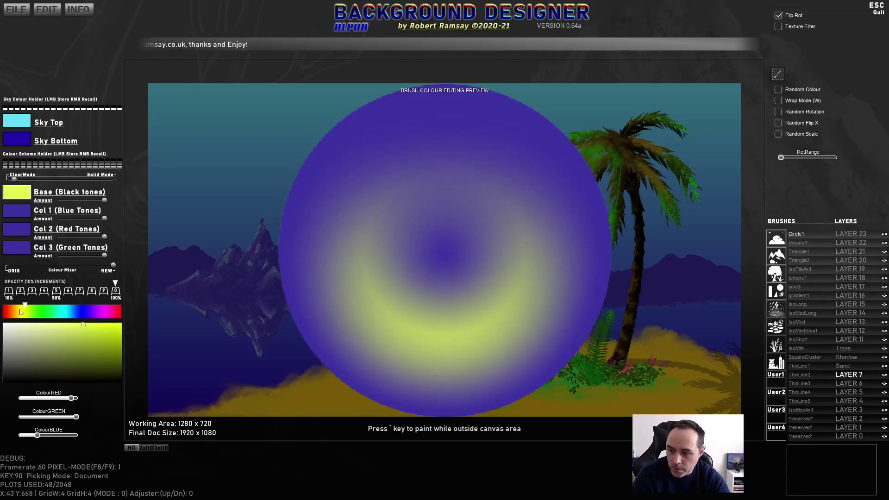
{"action": "left_click", "coordinate": [18, 201]}
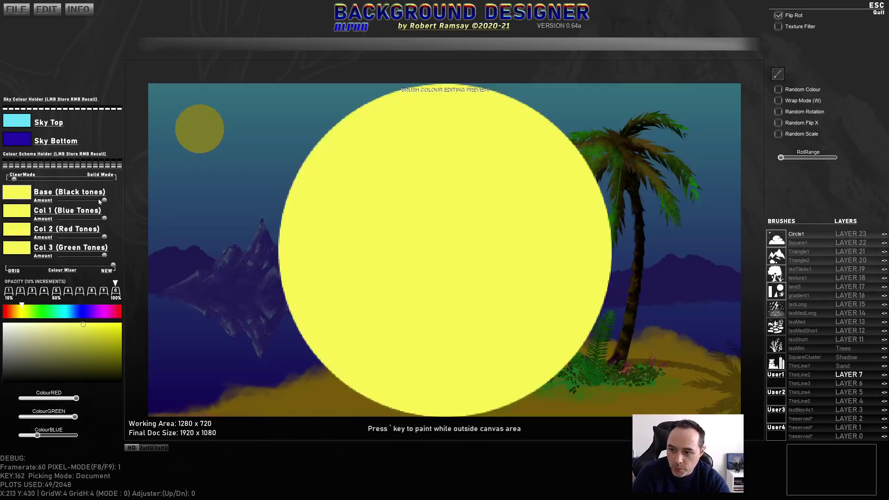
Undo the first sun stamp and try fading the circle brush by lowering its Base, Col 1, Col 2 and Col 3 amounts
{"action": "left_click_drag", "start_coordinate": [99, 199], "coordinate": [49, 198]}
{"action": "left_click_drag", "start_coordinate": [90, 220], "coordinate": [44, 223]}
{"action": "mouse_move", "coordinate": [87, 242]}
{"action": "left_mouse_down"}
{"action": "mouse_move", "coordinate": [57, 238]}
{"action": "mouse_move", "coordinate": [65, 255]}
{"action": "mouse_move", "coordinate": [83, 255]}
{"action": "left_mouse_up"}
{"action": "key", "text": "ctrl+z"}
{"action": "scroll", "coordinate": [189, 125], "scroll_direction": "up", "scroll_amount": 3}
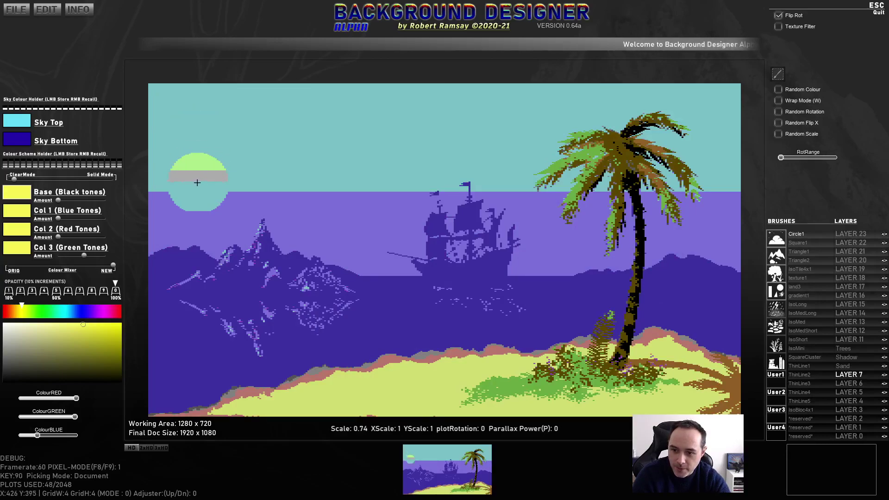
Raise Base and Col 3 to full amount and Col 1 and Col 2 partway, and stamp a yellow sun at scale 0.71 above the jagged mountains
{"action": "left_click_drag", "start_coordinate": [83, 254], "coordinate": [115, 254]}
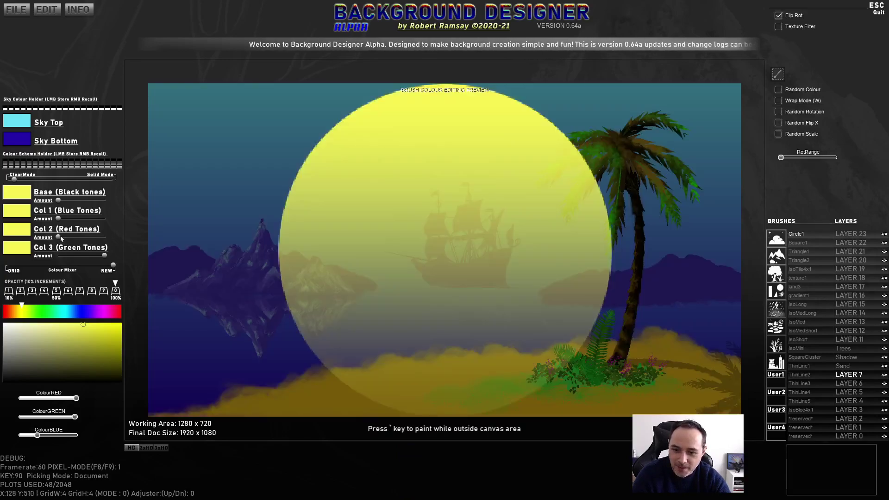
{"action": "mouse_move", "coordinate": [61, 238]}
{"action": "left_mouse_down"}
{"action": "mouse_move", "coordinate": [73, 238]}
{"action": "mouse_move", "coordinate": [68, 200]}
{"action": "mouse_move", "coordinate": [75, 201]}
{"action": "left_mouse_up"}
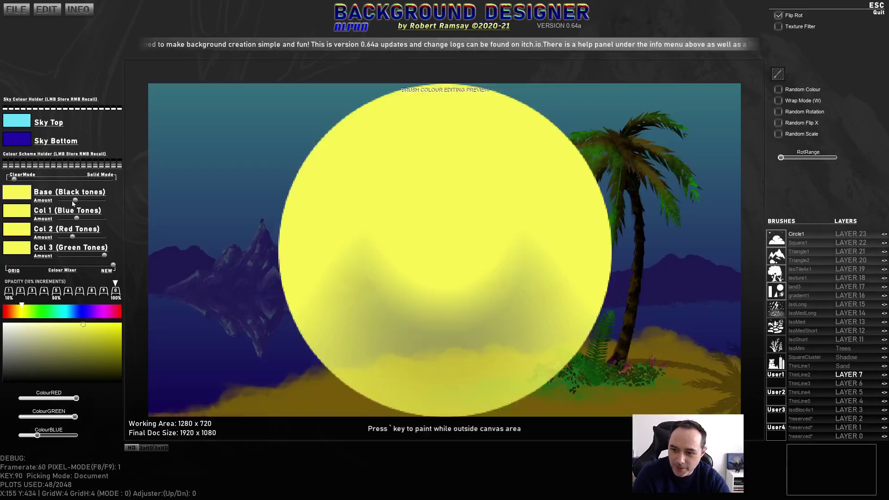
{"action": "left_click_drag", "start_coordinate": [73, 203], "coordinate": [103, 201]}
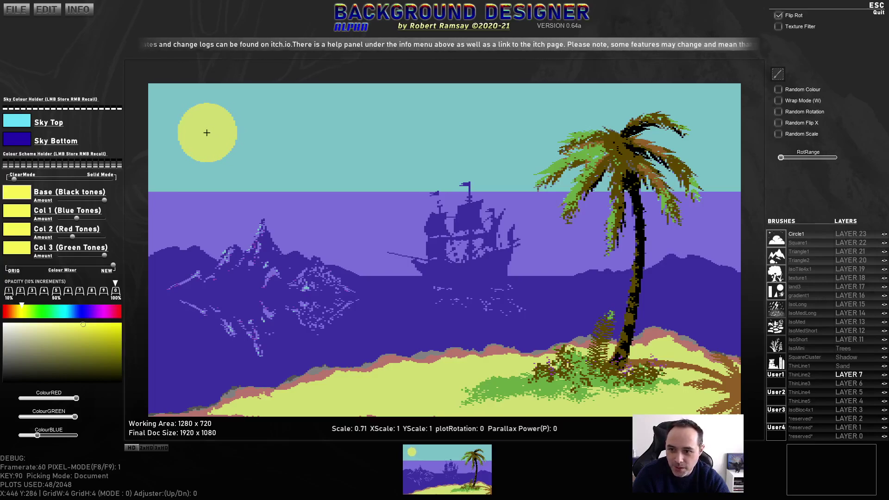
{"action": "left_click", "coordinate": [206, 132]}
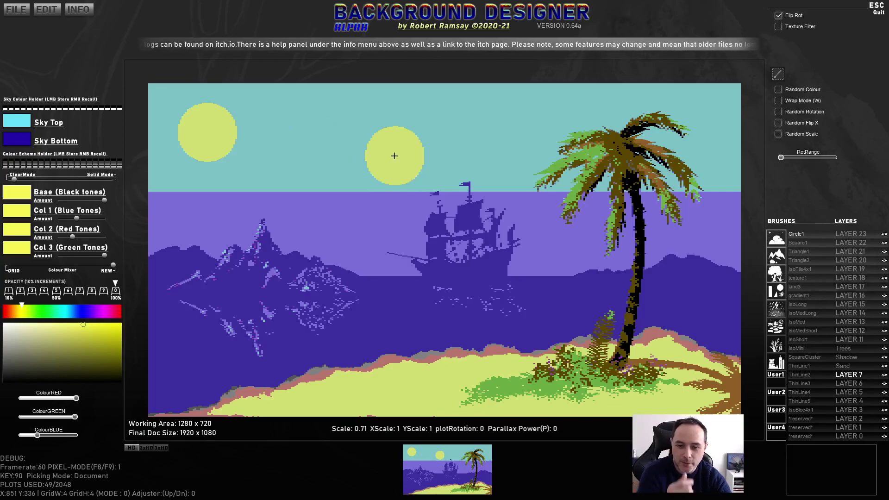
{"action": "scroll", "coordinate": [393, 155], "scroll_direction": "down", "scroll_amount": 3}
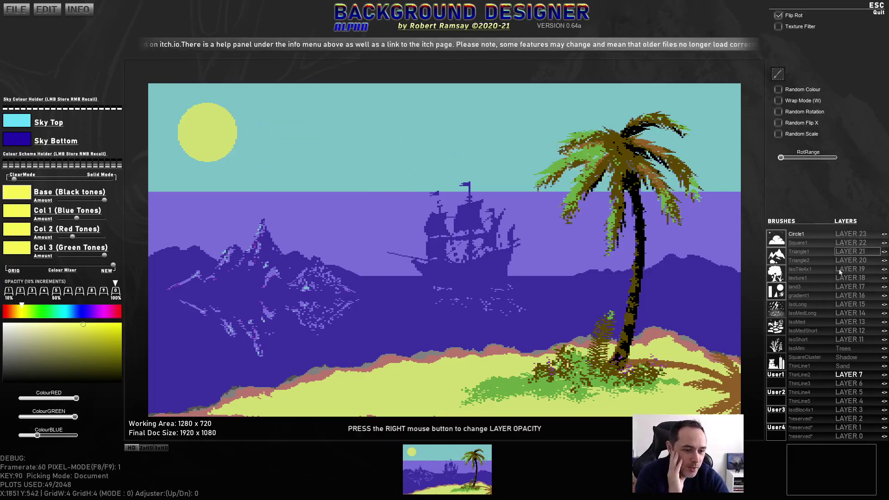
Try the fog4 brush as a yellow glow around the sun and behind the ship at different scales
{"action": "left_click", "coordinate": [782, 308]}
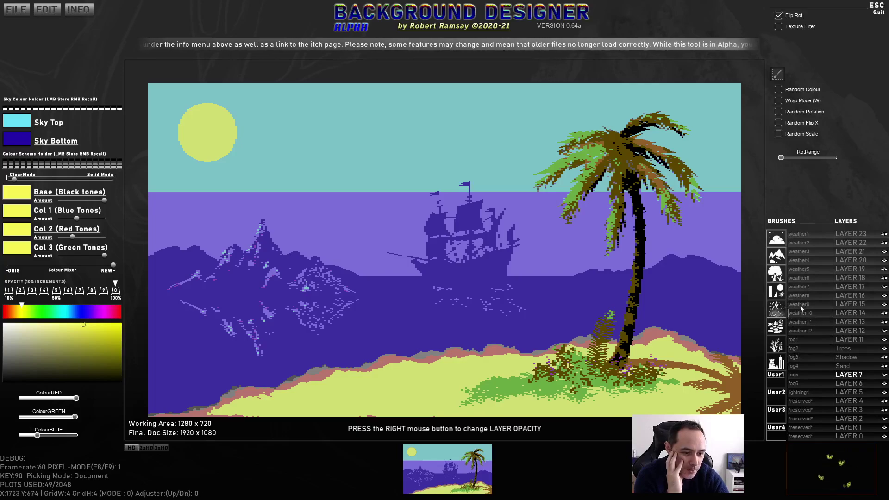
{"action": "left_click", "coordinate": [793, 366]}
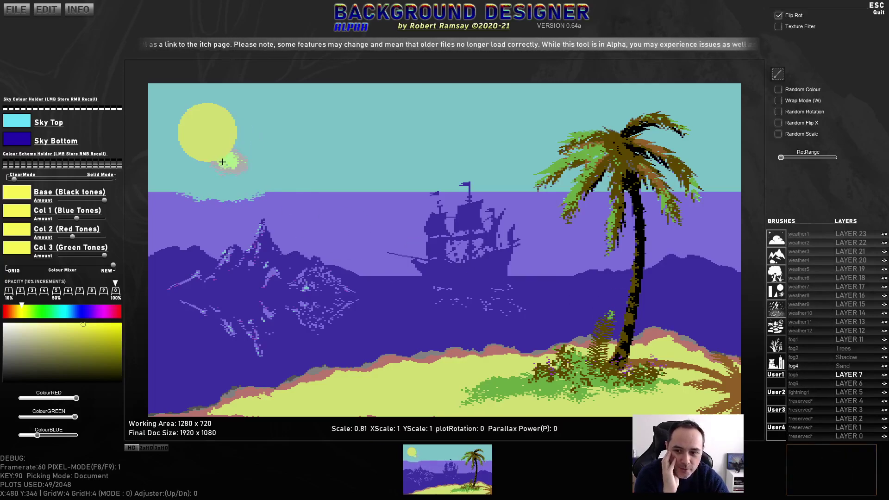
{"action": "scroll", "coordinate": [213, 146], "scroll_direction": "up", "scroll_amount": 2}
{"action": "scroll", "coordinate": [213, 147], "scroll_direction": "up", "scroll_amount": 5}
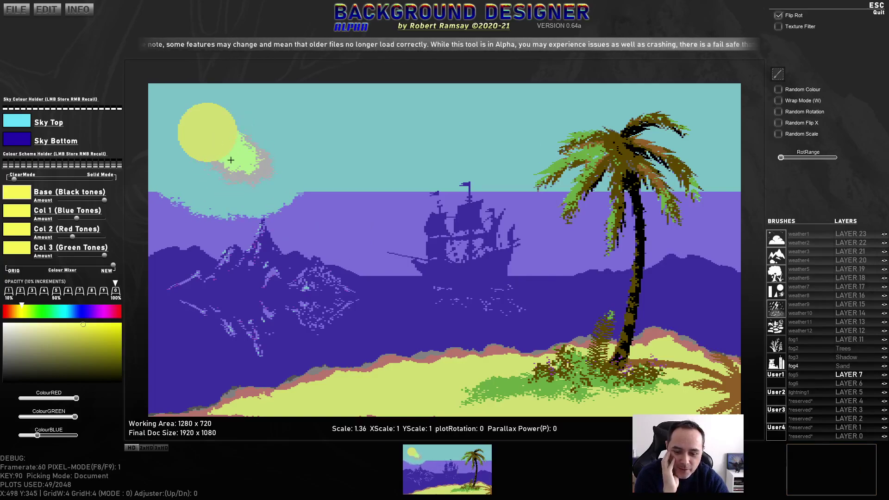
{"action": "scroll", "coordinate": [463, 199], "scroll_direction": "down", "scroll_amount": 7}
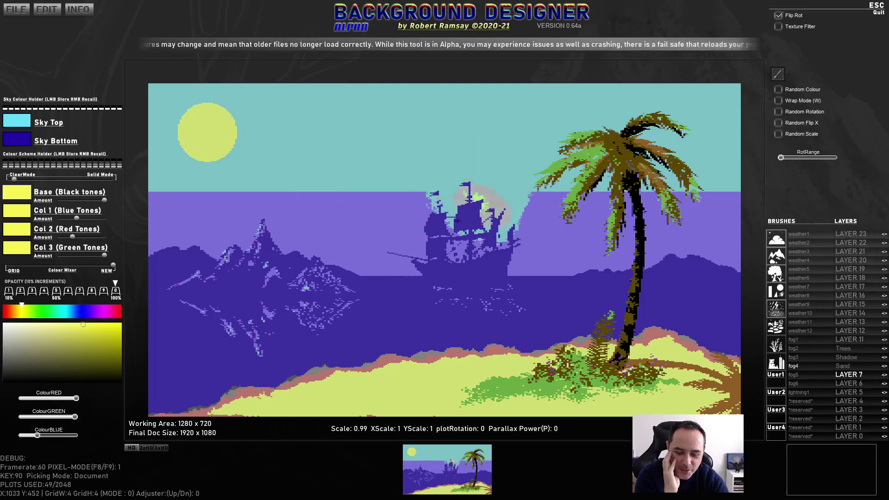
{"action": "scroll", "coordinate": [690, 333], "scroll_direction": "down", "scroll_amount": 7}
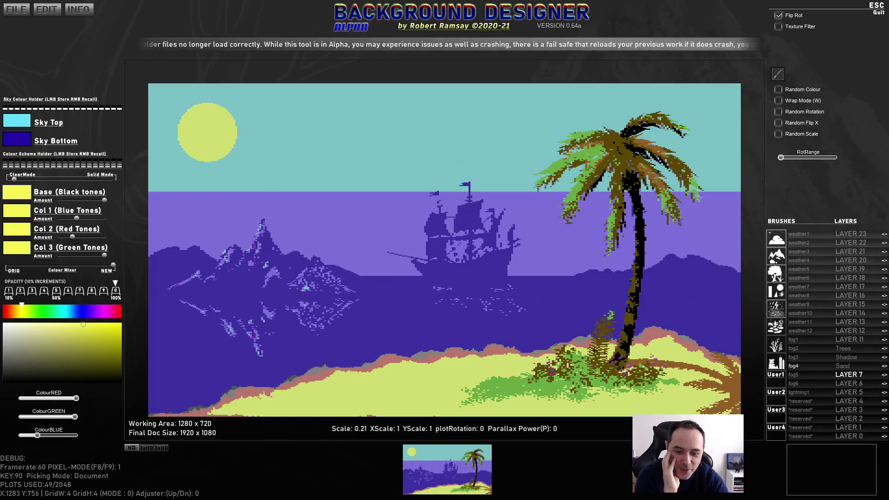
Try the bamboo2 brush on Layer 16, first with the new yellow tones and then with its original colours at scale 0.89
{"action": "left_click", "coordinate": [778, 368]}
{"action": "left_click", "coordinate": [777, 347]}
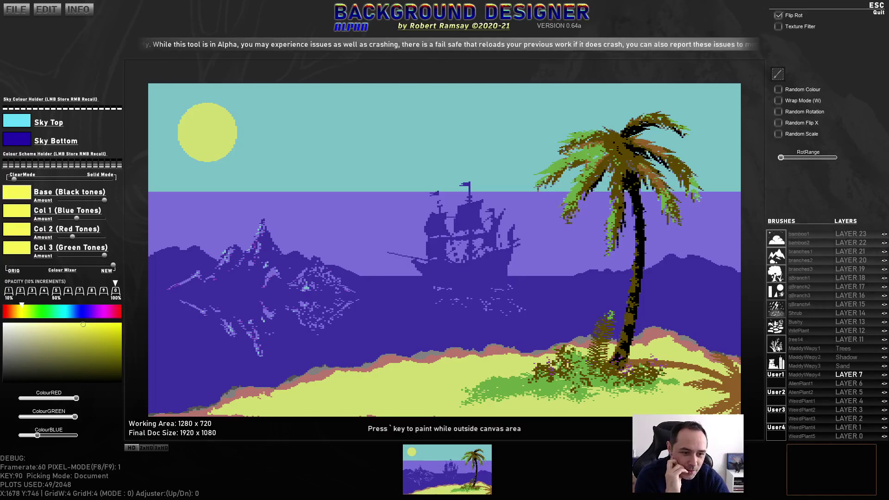
{"action": "left_click", "coordinate": [799, 243]}
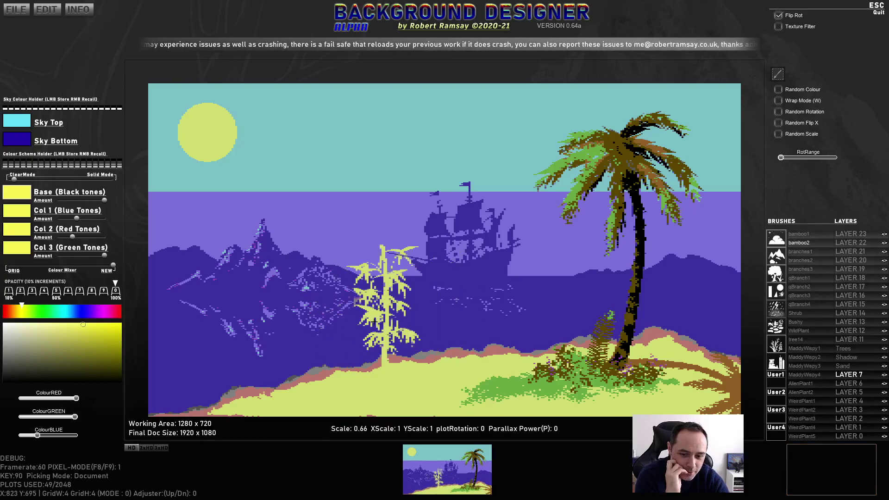
{"action": "left_click", "coordinate": [850, 295]}
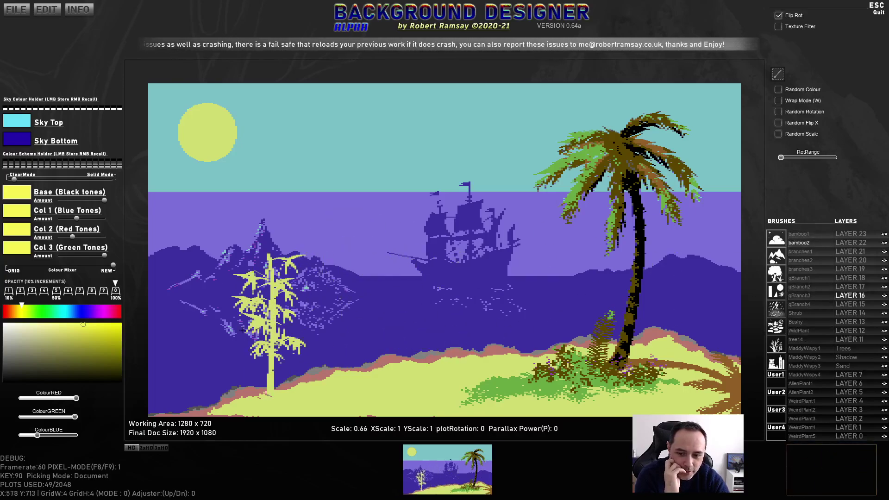
{"action": "mouse_move", "coordinate": [15, 271]}
{"action": "left_click_drag", "start_coordinate": [82, 269], "coordinate": [6, 269]}
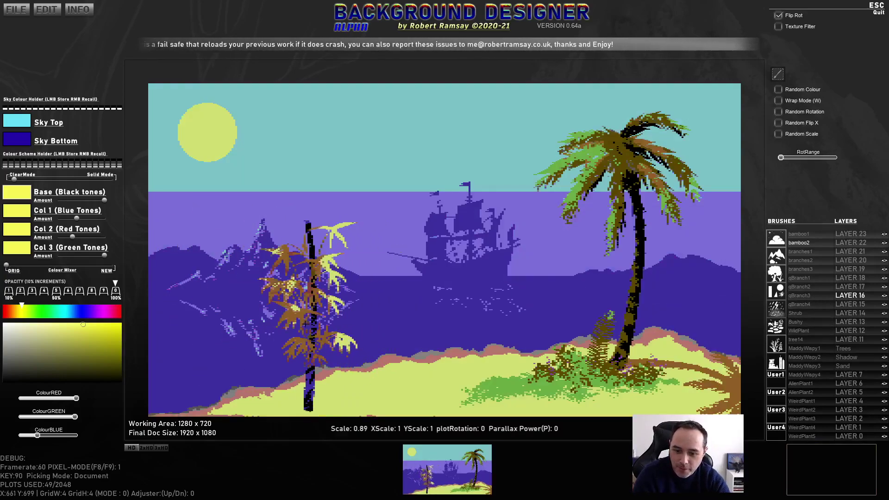
{"action": "mouse_move", "coordinate": [47, 303]}
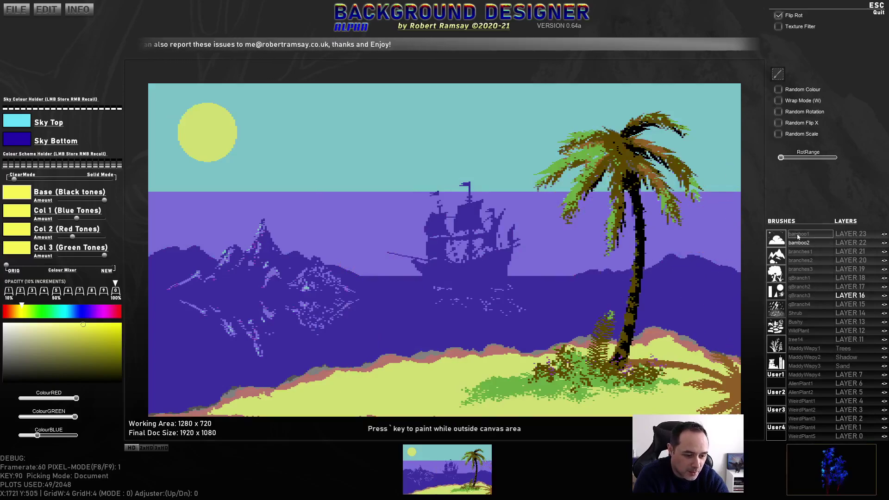
Choose the bamboo1 brush, shift its Colour Mixer almost fully to New, and set Col 1 to bright green
{"action": "left_click", "coordinate": [797, 236]}
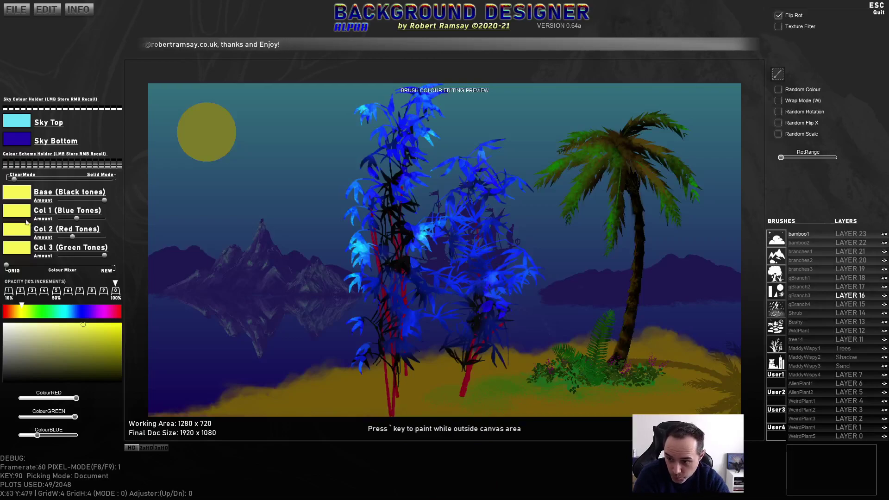
{"action": "left_click_drag", "start_coordinate": [10, 267], "coordinate": [111, 272]}
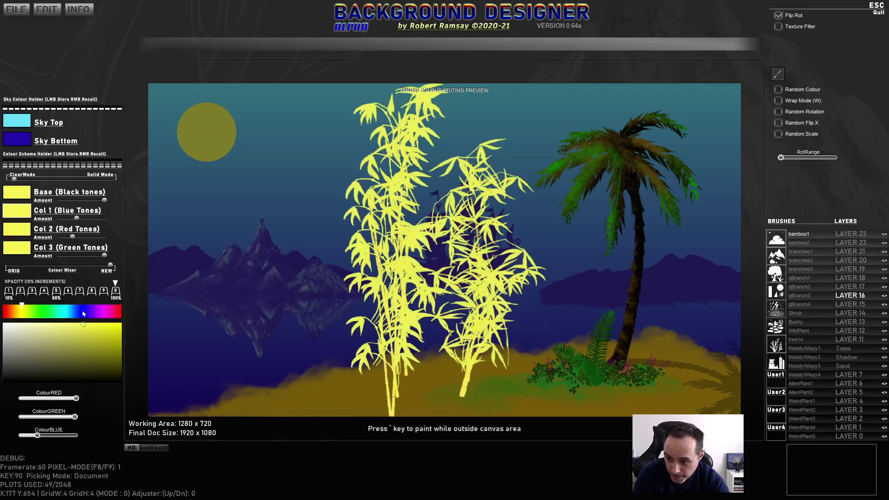
{"action": "left_click", "coordinate": [43, 311]}
{"action": "left_click", "coordinate": [119, 328]}
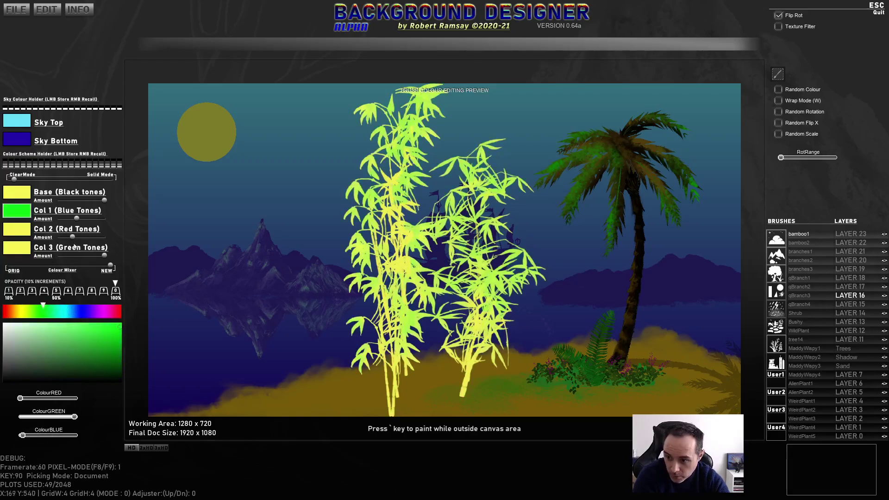
Set the bamboo brush's Col 2 to dark red, Base to near black and Col 3 to a darker yellow
{"action": "left_click", "coordinate": [22, 311]}
{"action": "left_click", "coordinate": [83, 324]}
{"action": "left_click", "coordinate": [3, 312]}
{"action": "left_click", "coordinate": [104, 365]}
{"action": "left_click", "coordinate": [24, 202]}
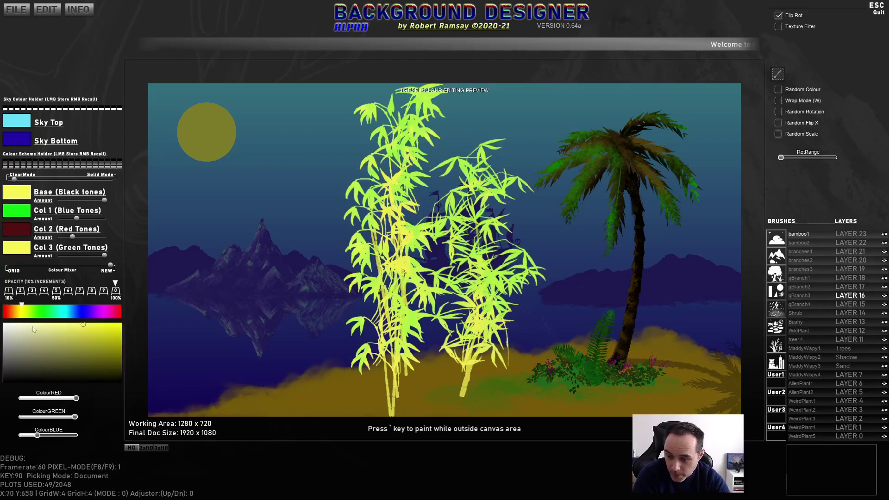
{"action": "left_click", "coordinate": [29, 377]}
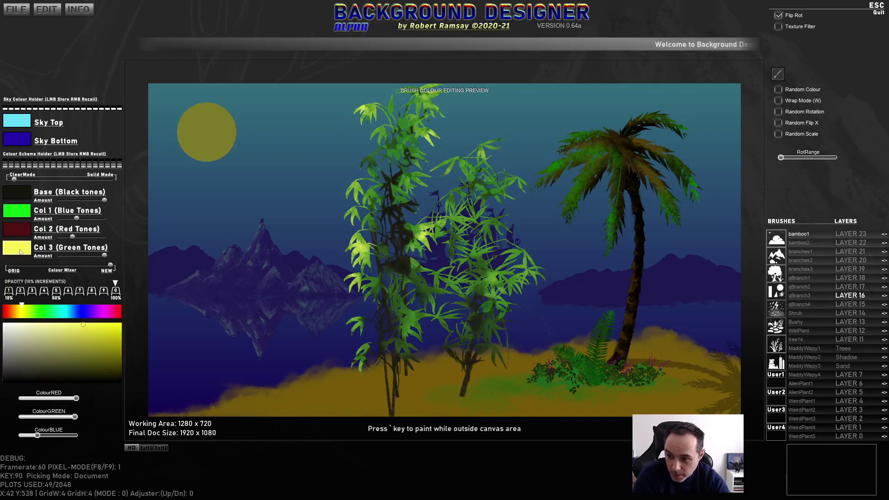
{"action": "left_click", "coordinate": [101, 329]}
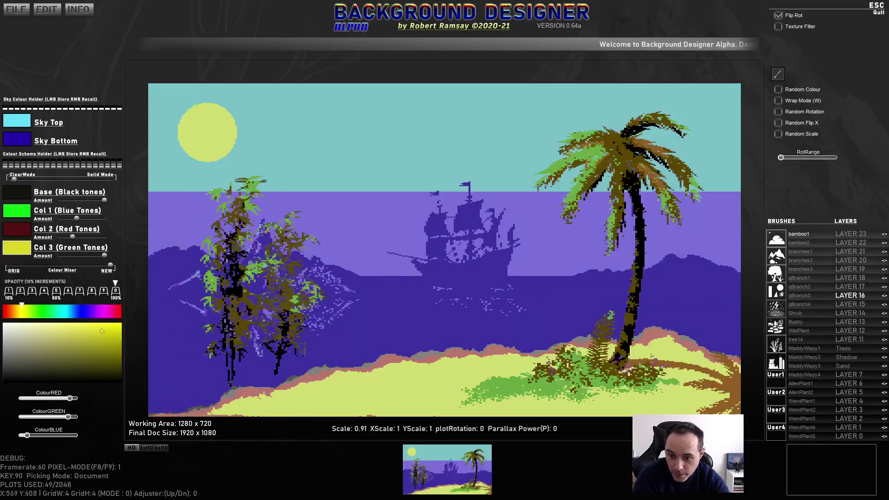
Stamp the bamboo at scale 0.71 and rotation 357 in the lower-left corner of the beach scene
{"action": "scroll", "coordinate": [231, 359], "scroll_direction": "down", "scroll_amount": 4}
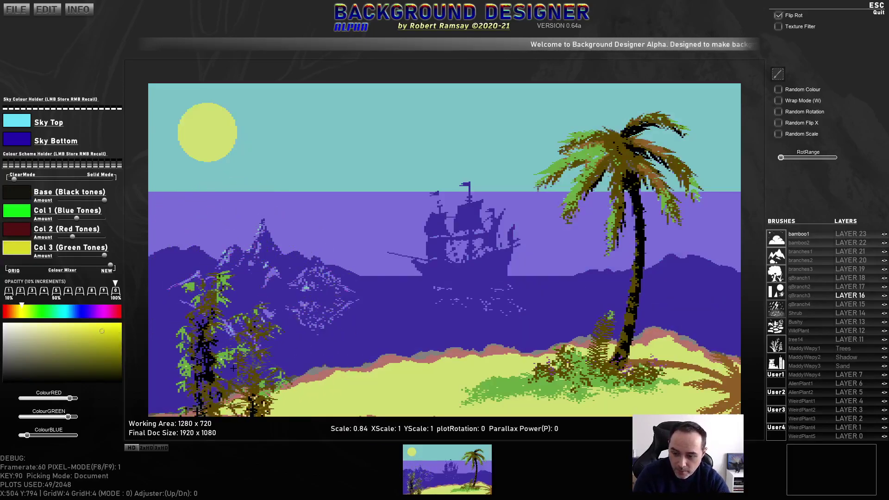
{"action": "key", "text": "e"}
{"action": "key", "text": "e"}
{"action": "left_click", "coordinate": [205, 384]}
{"action": "key", "text": "r"}
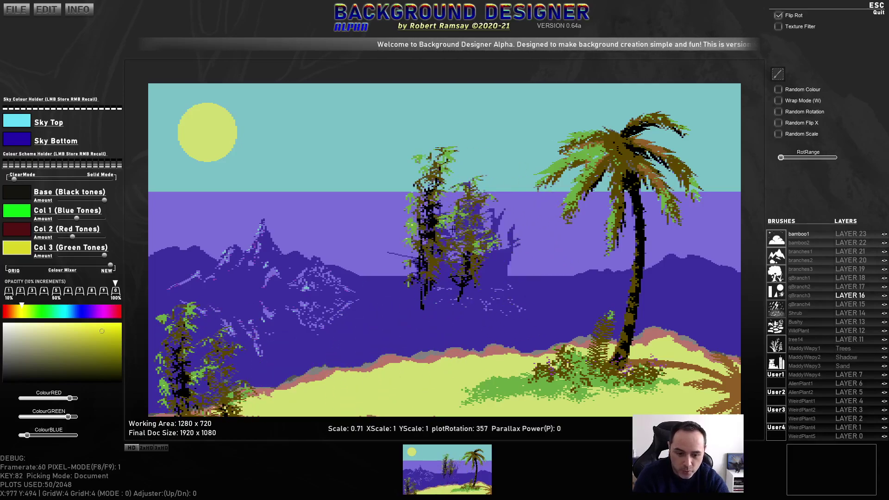
Turn on Wrap Mode and prepare the ThinLine1 brush as a horizontal line at rotation 270 and scale 0.89
{"action": "key", "text": "w"}
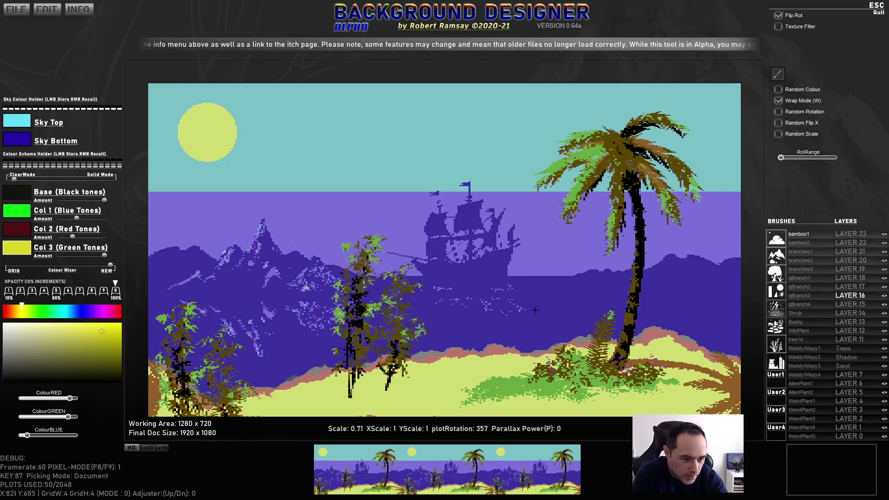
{"action": "left_click", "coordinate": [776, 363]}
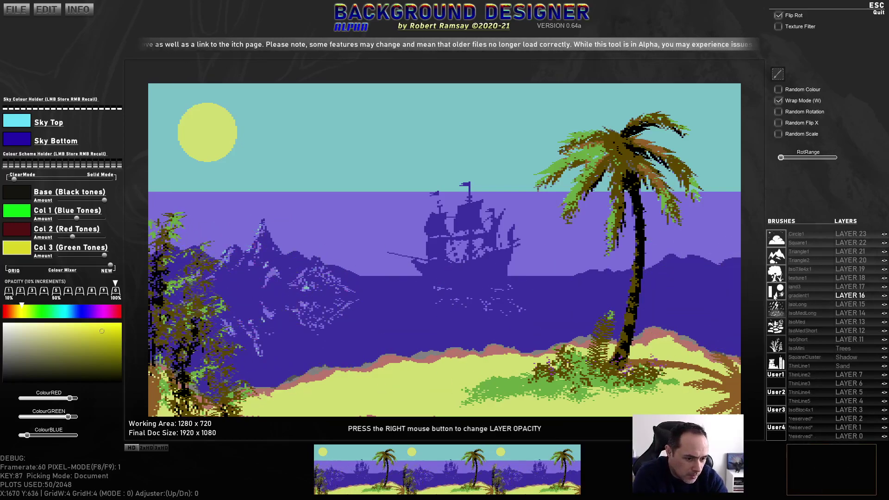
{"action": "scroll", "coordinate": [366, 204], "scroll_direction": "up", "scroll_amount": 1}
{"action": "key", "text": "r"}
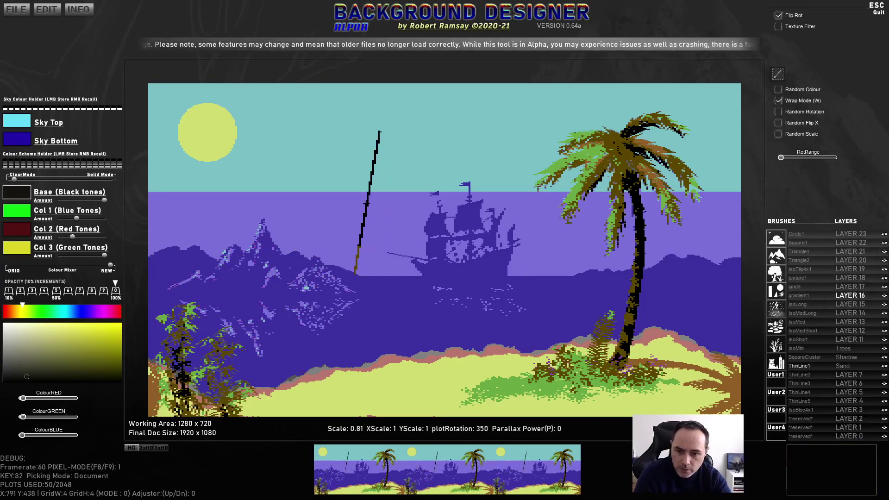
{"action": "key", "text": "r"}
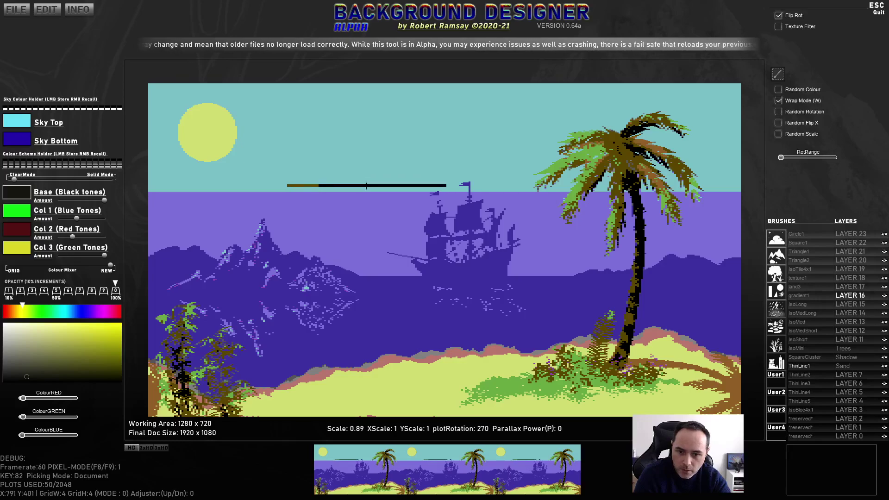
Name Layer 3 Bars and make the line brush solid, with the sea's dark blue as Base and Col 1, 2 and 3 amounts at zero
{"action": "left_click", "coordinate": [863, 407]}
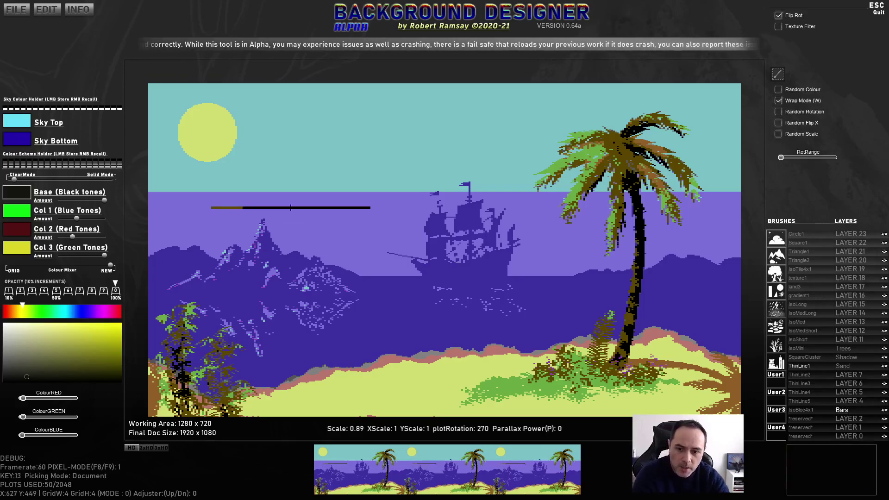
{"action": "left_click", "coordinate": [19, 197]}
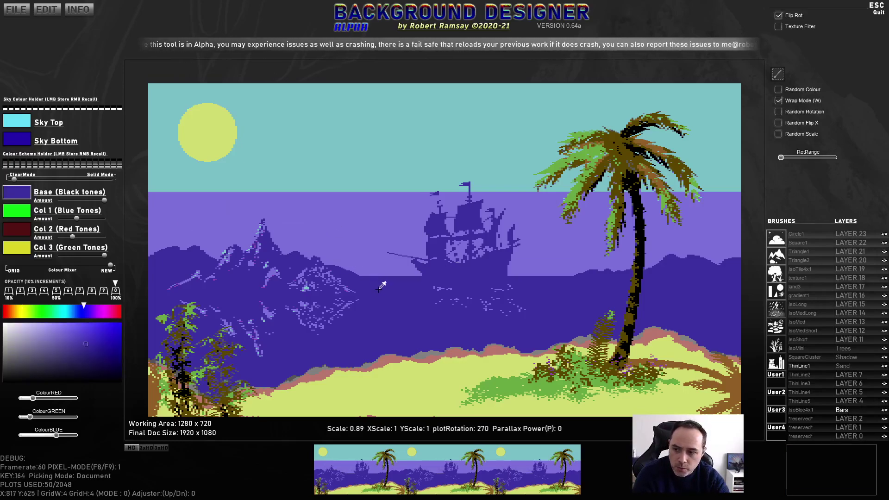
{"action": "left_click_drag", "start_coordinate": [65, 218], "coordinate": [58, 218]}
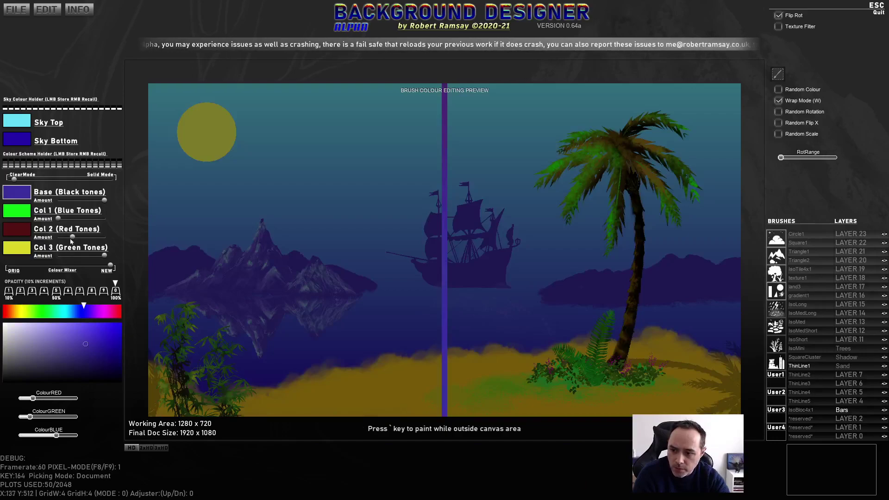
{"action": "left_click", "coordinate": [86, 181]}
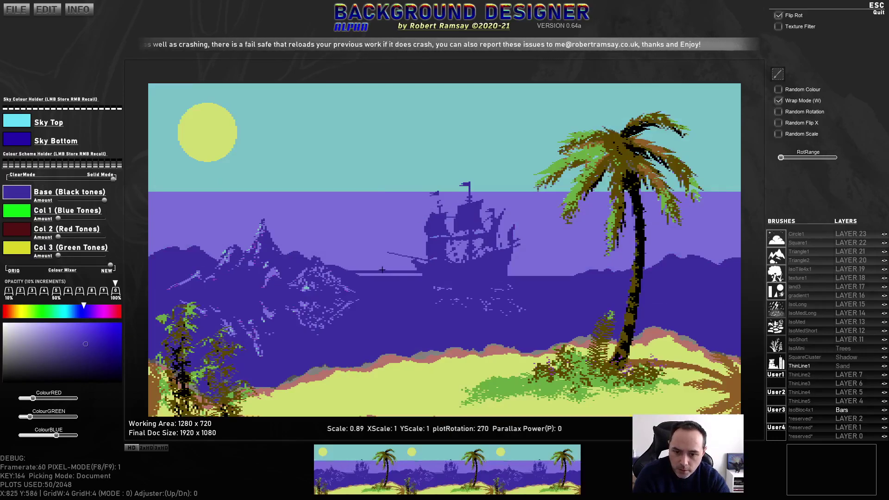
Try dark blue bars along the horizon behind the ship at scales from 2.48 down to 1.04, and undo the stamped bar
{"action": "scroll", "coordinate": [364, 233], "scroll_direction": "up", "scroll_amount": 8}
{"action": "scroll", "coordinate": [364, 236], "scroll_direction": "up", "scroll_amount": 7}
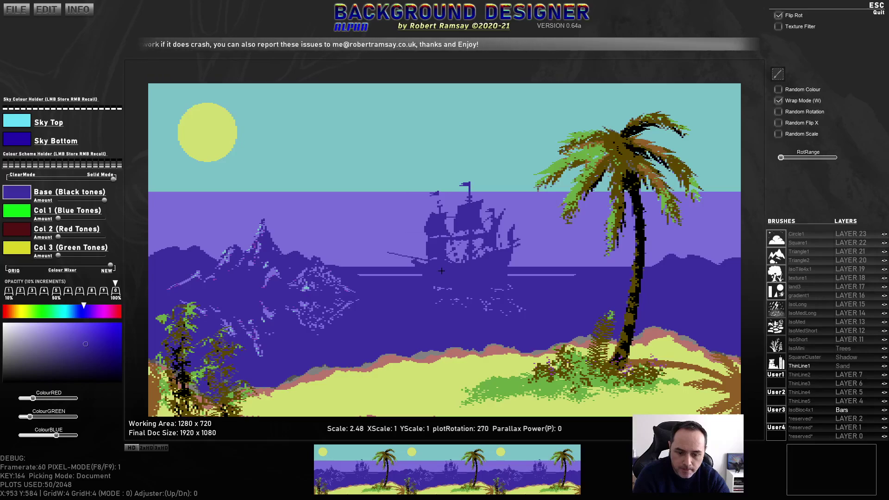
{"action": "scroll", "coordinate": [373, 247], "scroll_direction": "down", "scroll_amount": 6}
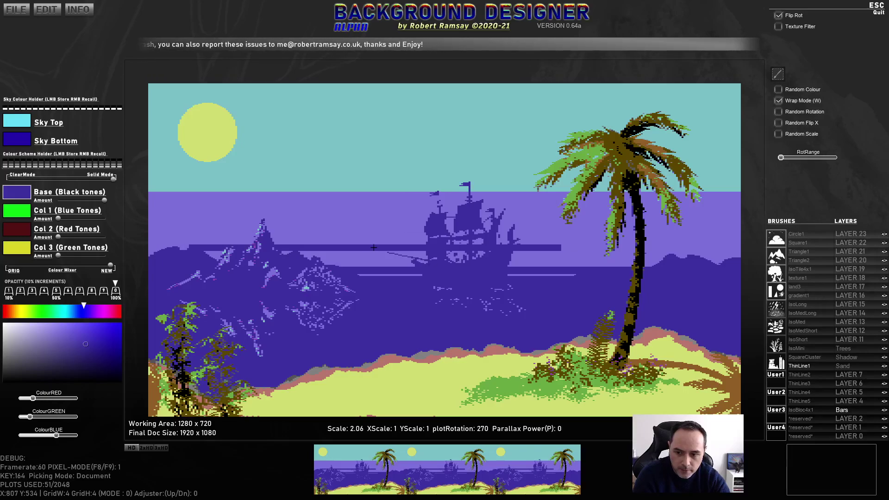
{"action": "scroll", "coordinate": [327, 260], "scroll_direction": "down", "scroll_amount": 6}
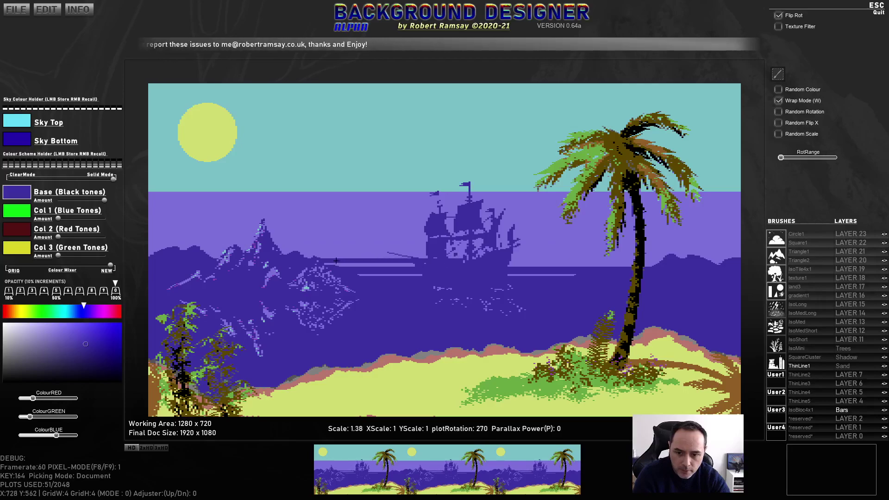
{"action": "scroll", "coordinate": [327, 260], "scroll_direction": "down", "scroll_amount": 4}
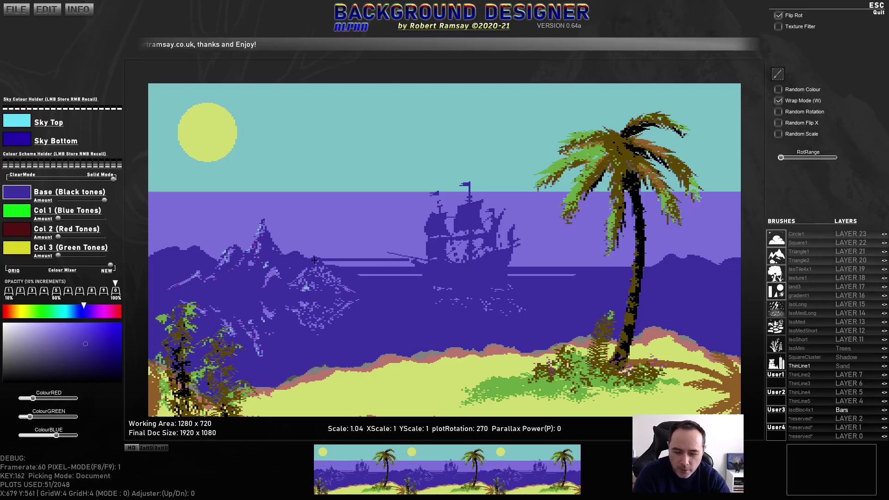
{"action": "key", "text": "ctrl+z"}
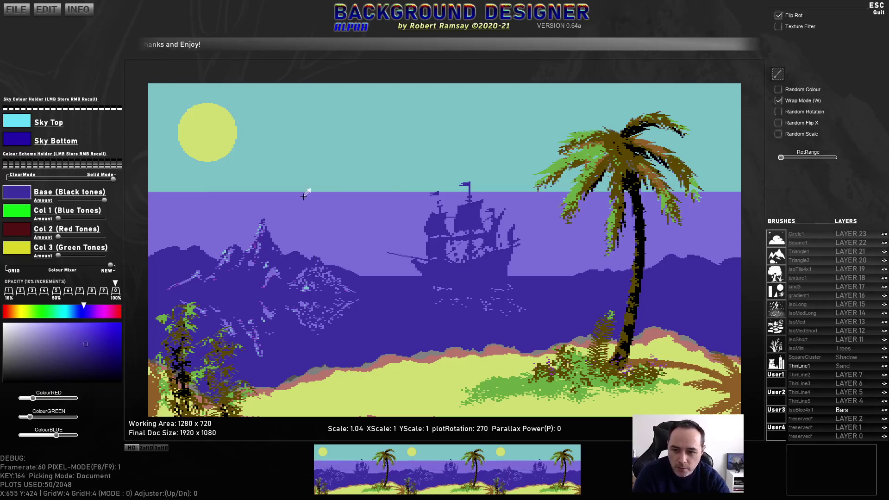
Sample the lower sky's light purple as Base, turn off Wrap Mode, and stamp a full-width bar at scale 3.28 just above the purple sky's edge
{"action": "key", "text": "alt"}
{"action": "scroll", "coordinate": [232, 185], "scroll_direction": "up", "scroll_amount": 8}
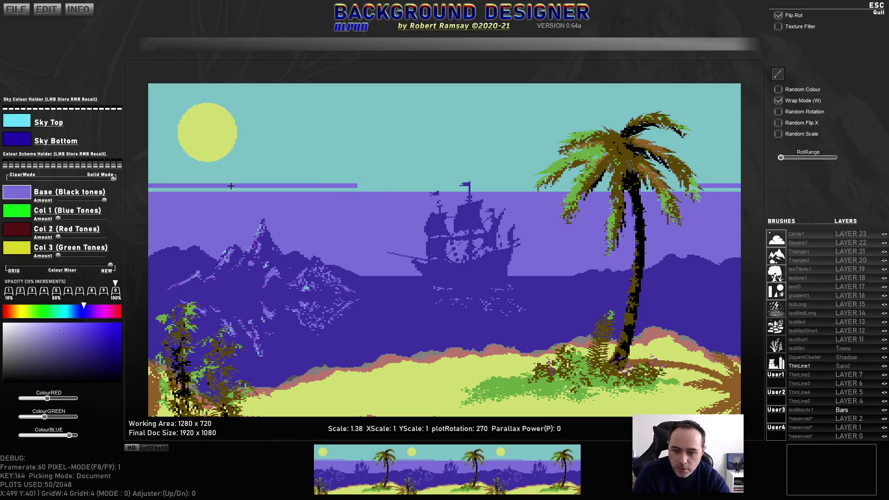
{"action": "scroll", "coordinate": [232, 185], "scroll_direction": "up", "scroll_amount": 8}
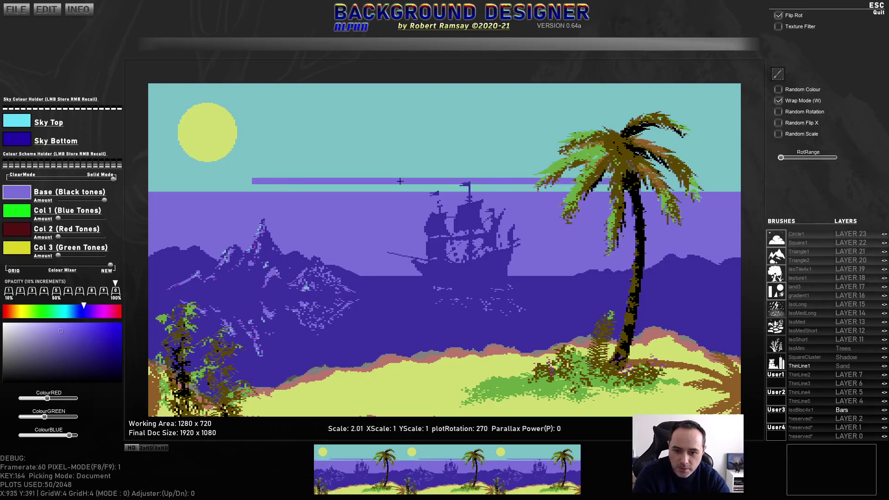
{"action": "key", "text": "w"}
{"action": "scroll", "coordinate": [373, 182], "scroll_direction": "up", "scroll_amount": 2}
{"action": "scroll", "coordinate": [373, 182], "scroll_direction": "up", "scroll_amount": 9}
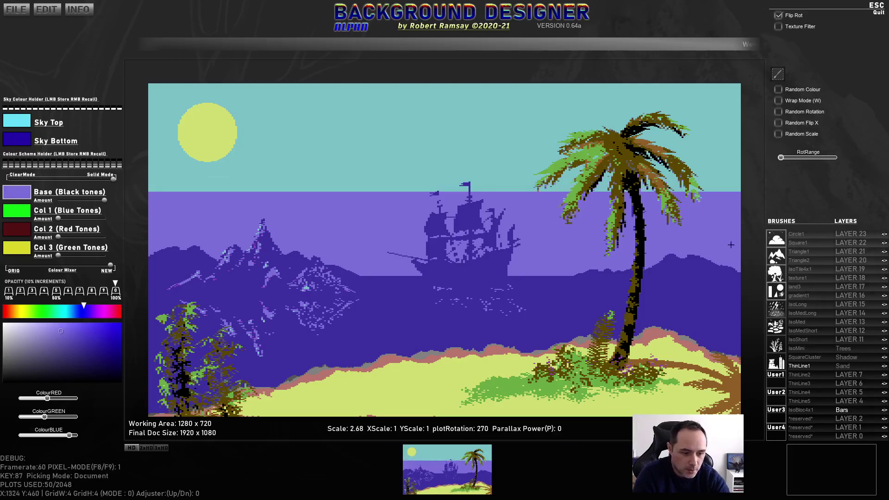
{"action": "scroll", "coordinate": [410, 178], "scroll_direction": "up", "scroll_amount": 5}
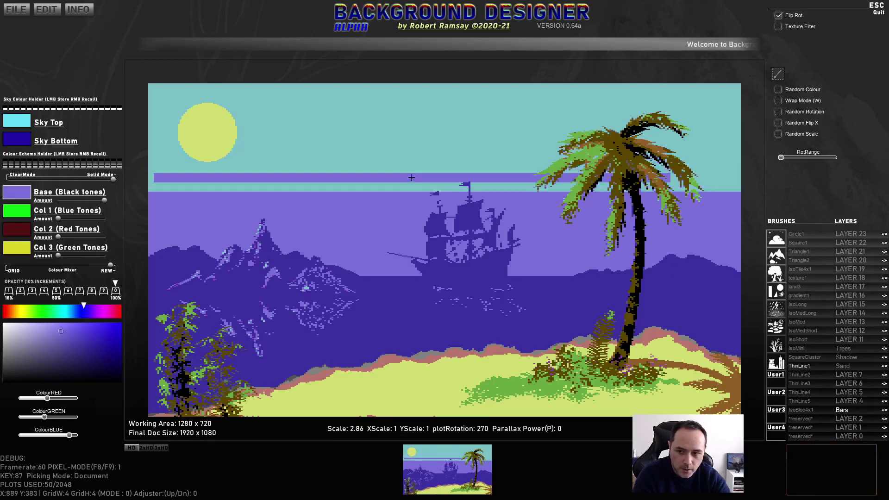
{"action": "scroll", "coordinate": [410, 178], "scroll_direction": "up", "scroll_amount": 6}
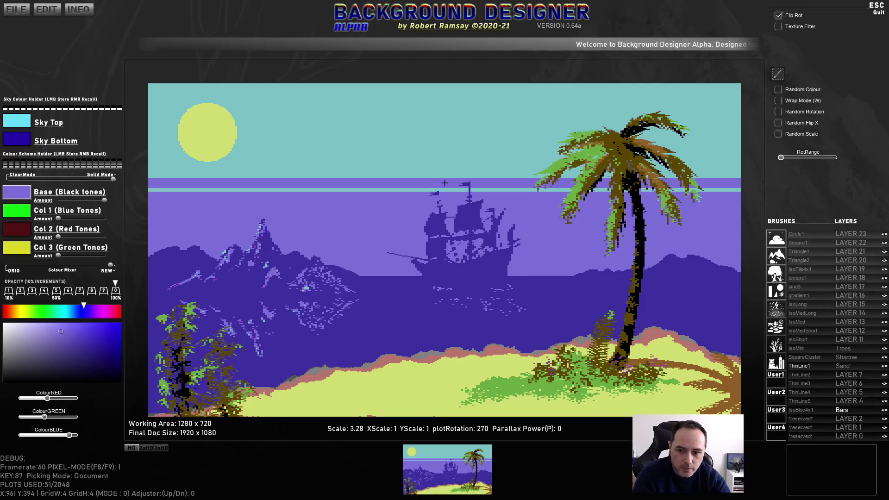
Stamp a full-width light purple bar at scale 2.46 a little above the existing sky bar
{"action": "scroll", "coordinate": [424, 166], "scroll_direction": "down", "scroll_amount": 8}
{"action": "scroll", "coordinate": [423, 166], "scroll_direction": "down", "scroll_amount": 6}
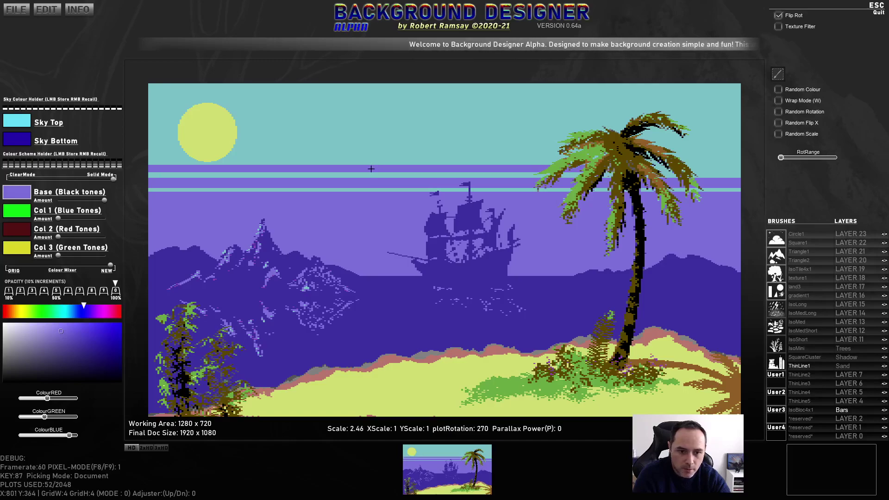
{"action": "left_click", "coordinate": [476, 162]}
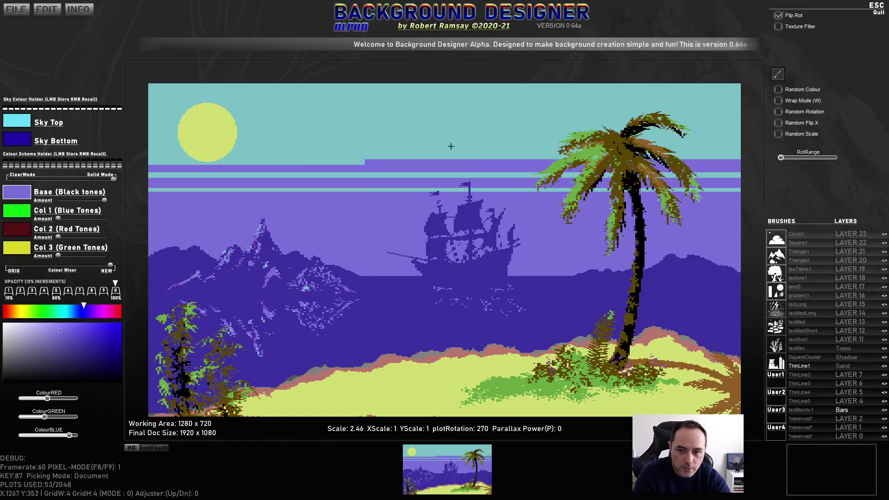
Stamp the next purple bar higher, across the sun's lower part, at scale 2.08 and extend it to the canvas edge at scale 2.18
{"action": "scroll", "coordinate": [370, 156], "scroll_direction": "down", "scroll_amount": 5}
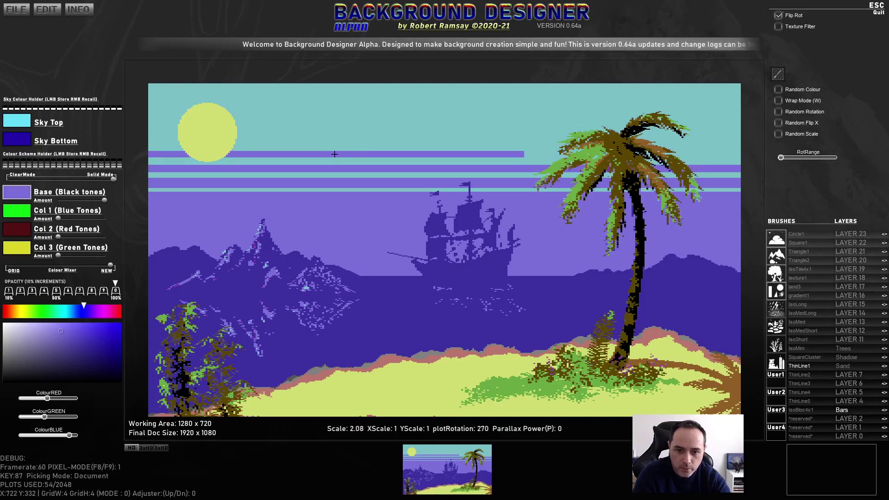
{"action": "scroll", "coordinate": [435, 127], "scroll_direction": "down", "scroll_amount": 3}
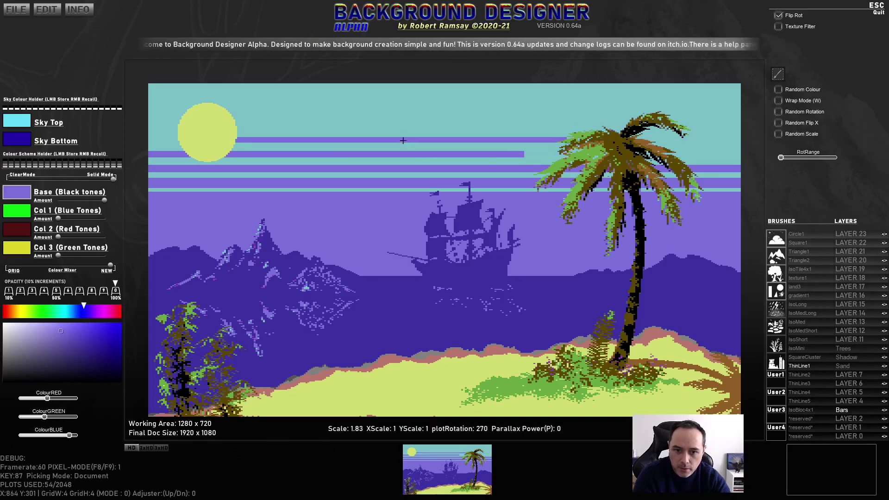
{"action": "scroll", "coordinate": [463, 147], "scroll_direction": "up", "scroll_amount": 4}
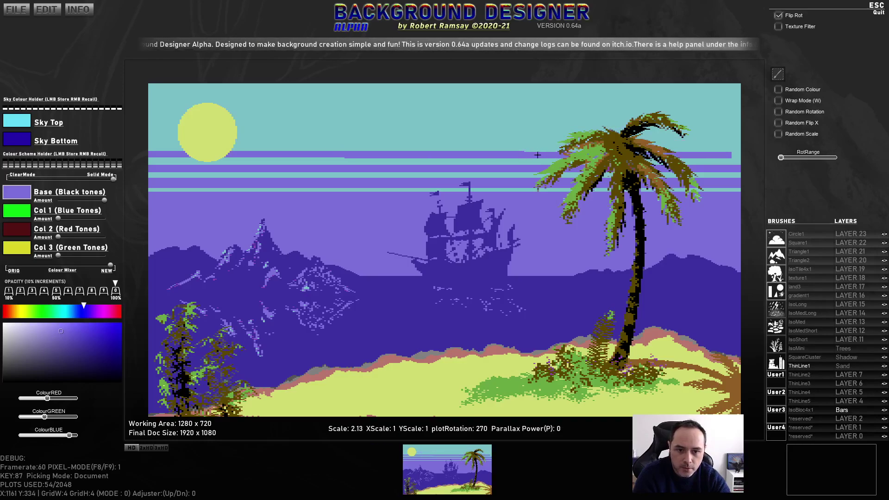
{"action": "scroll", "coordinate": [543, 155], "scroll_direction": "up", "scroll_amount": 1}
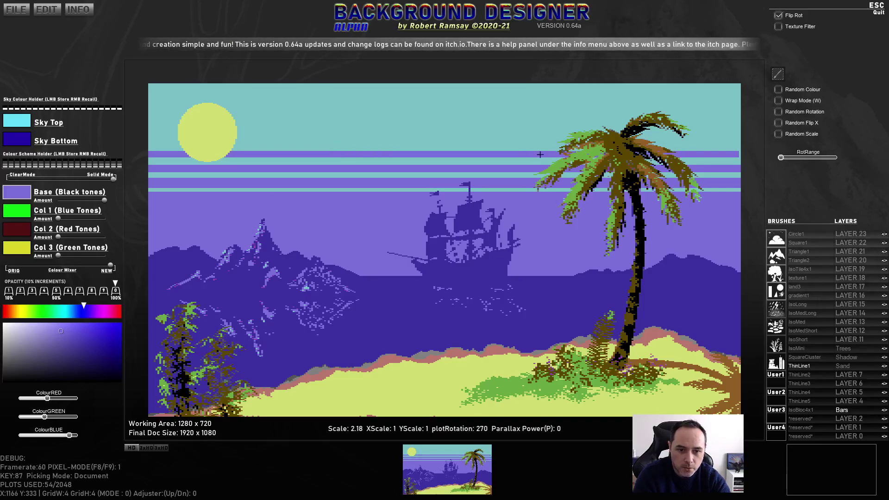
Stamp two thinner full-width bars, at scale 1.58 across the sun's middle and at scale 0.99 across its upper half
{"action": "scroll", "coordinate": [395, 140], "scroll_direction": "down", "scroll_amount": 6}
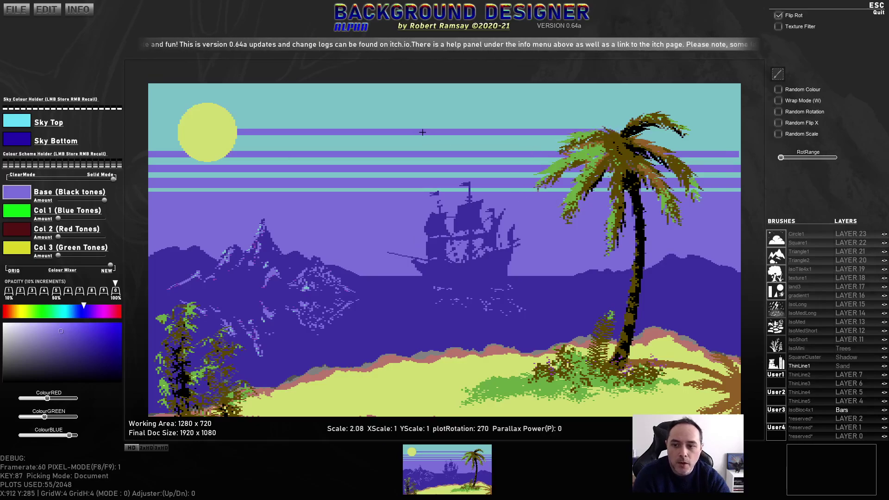
{"action": "scroll", "coordinate": [396, 140], "scroll_direction": "down", "scroll_amount": 3}
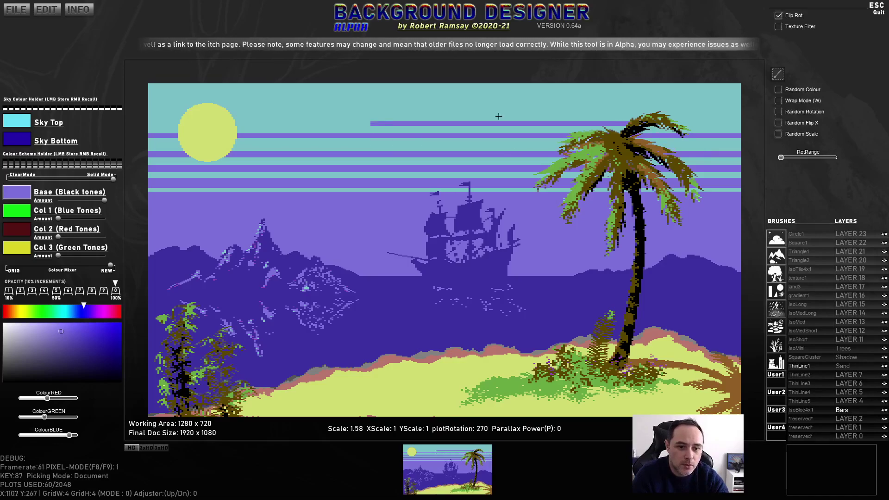
{"action": "scroll", "coordinate": [381, 126], "scroll_direction": "down", "scroll_amount": 1}
{"action": "scroll", "coordinate": [381, 126], "scroll_direction": "down", "scroll_amount": 5}
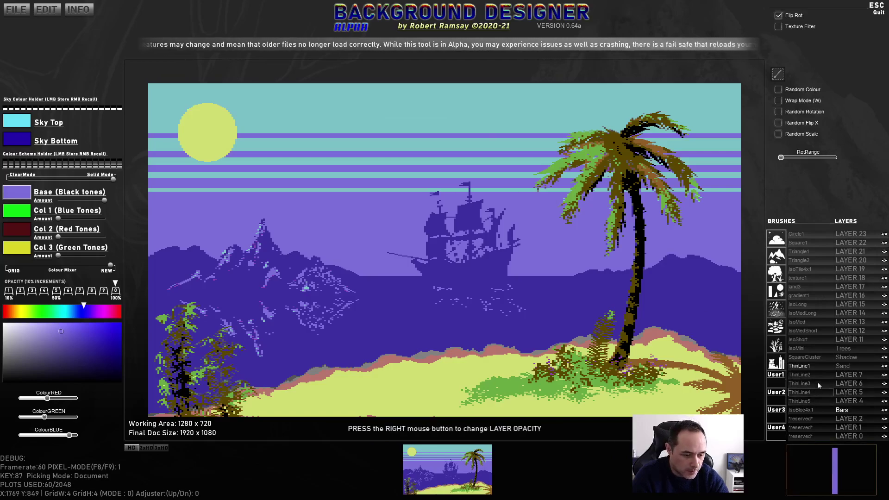
{"action": "left_click", "coordinate": [227, 121]}
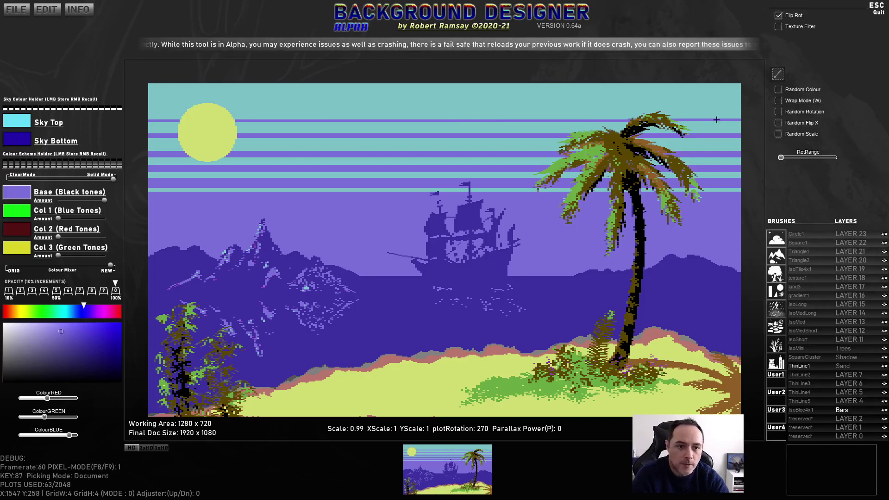
Stamp a full-width bar at scale 0.46 near the sun's upper edge, undoing the uneven piece, and start a 0.44 bar above the sun
{"action": "scroll", "coordinate": [331, 96], "scroll_direction": "down", "scroll_amount": 4}
{"action": "scroll", "coordinate": [332, 96], "scroll_direction": "down", "scroll_amount": 2}
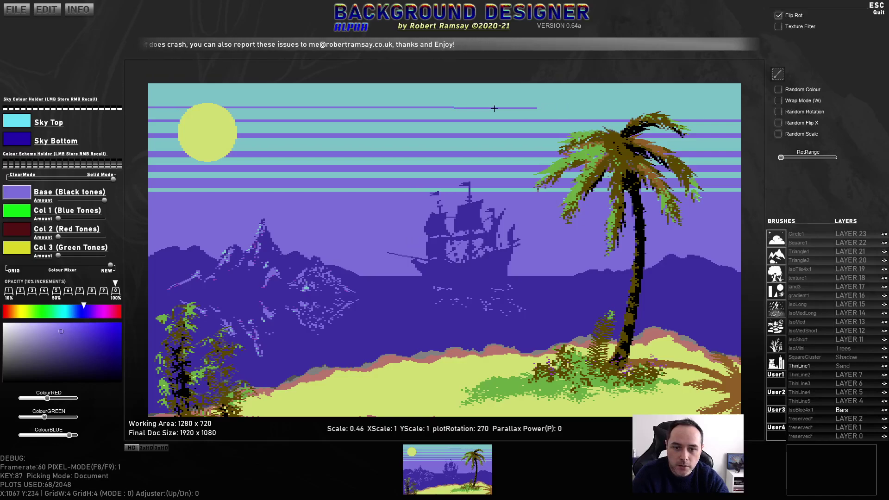
{"action": "key", "text": "ctrl+z"}
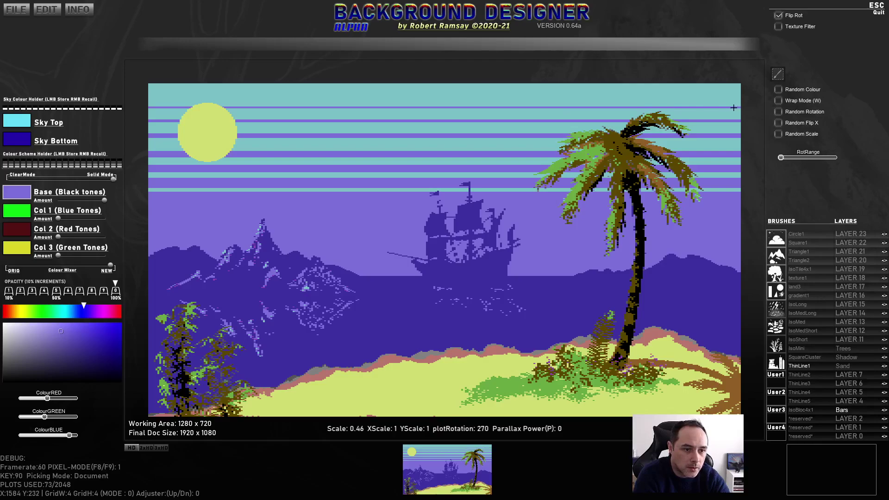
{"action": "scroll", "coordinate": [190, 95], "scroll_direction": "down", "scroll_amount": 2}
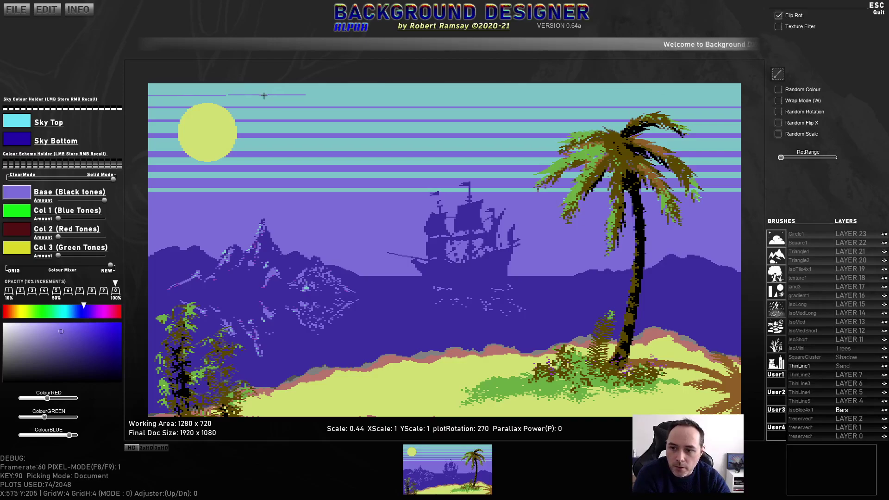
{"action": "left_click", "coordinate": [343, 96]}
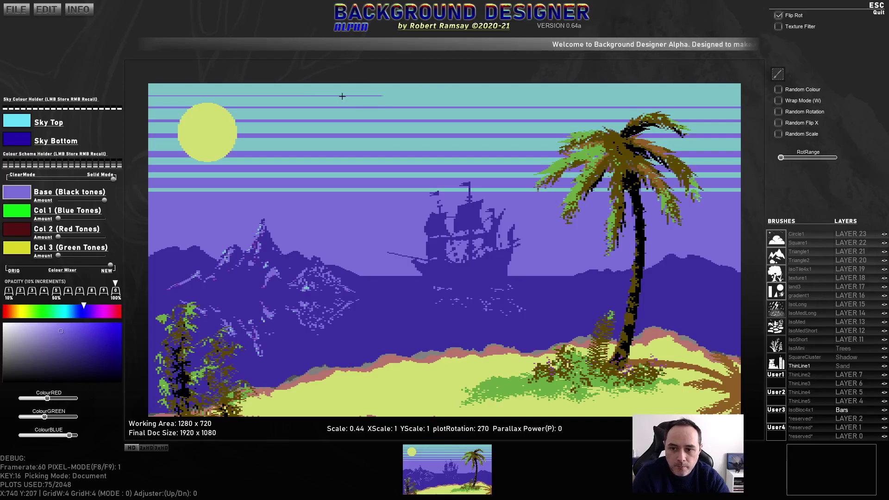
Undo the excess stamps and stray thin lines made while extending the 0.44 bar across the sky
{"action": "left_click_drag", "start_coordinate": [343, 96], "coordinate": [354, 95]}
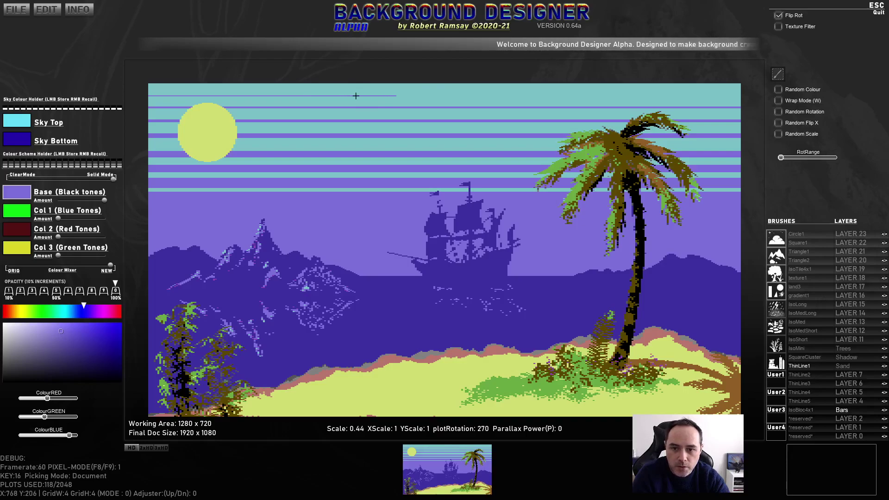
{"action": "key", "text": "ctrl+z"}
{"action": "key", "text": "ctrl+z"}
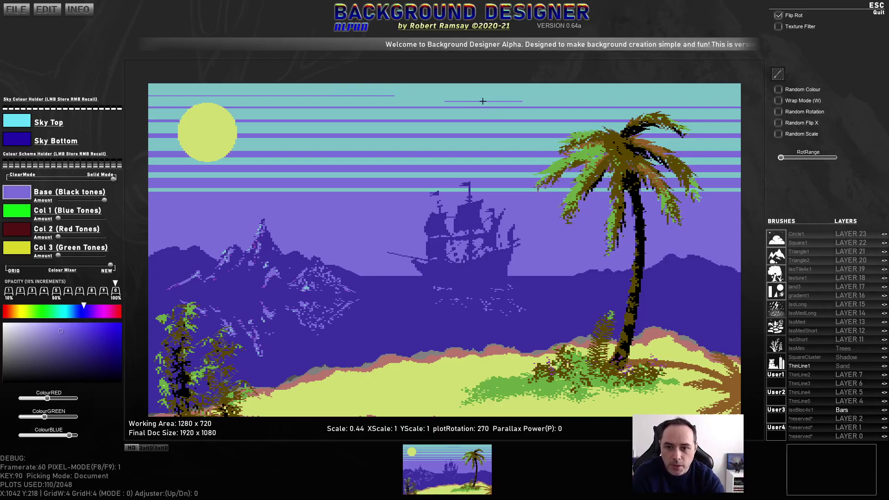
{"action": "mouse_move", "coordinate": [483, 101]}
{"action": "left_mouse_down"}
{"action": "mouse_move", "coordinate": [448, 103]}
{"action": "mouse_move", "coordinate": [467, 95]}
{"action": "mouse_move", "coordinate": [424, 195]}
{"action": "mouse_move", "coordinate": [513, 183]}
{"action": "left_mouse_up"}
{"action": "key", "text": "ctrl+z"}
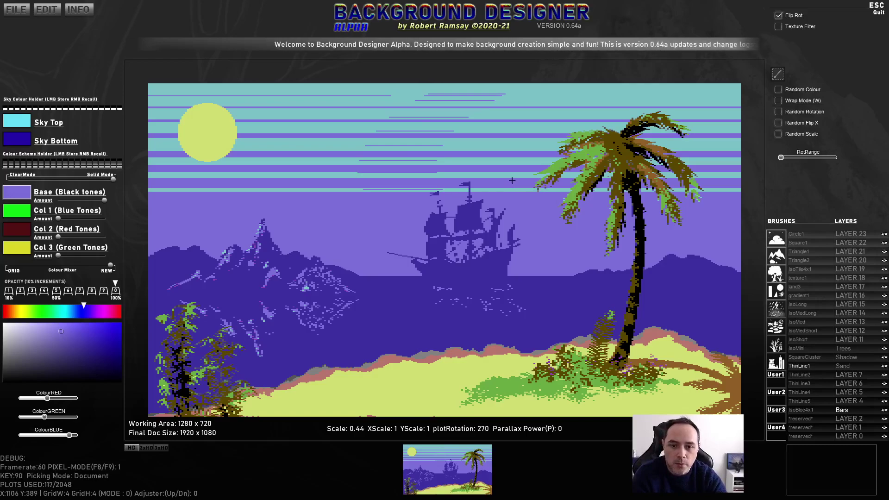
{"action": "key", "text": "ctrl+z"}
{"action": "key", "text": "ctrl+z"}
{"action": "key", "text": "ctrl+z"}
{"action": "key", "text": "ctrl+z"}
{"action": "key", "text": "ctrl+z"}
{"action": "key", "text": "ctrl+z"}
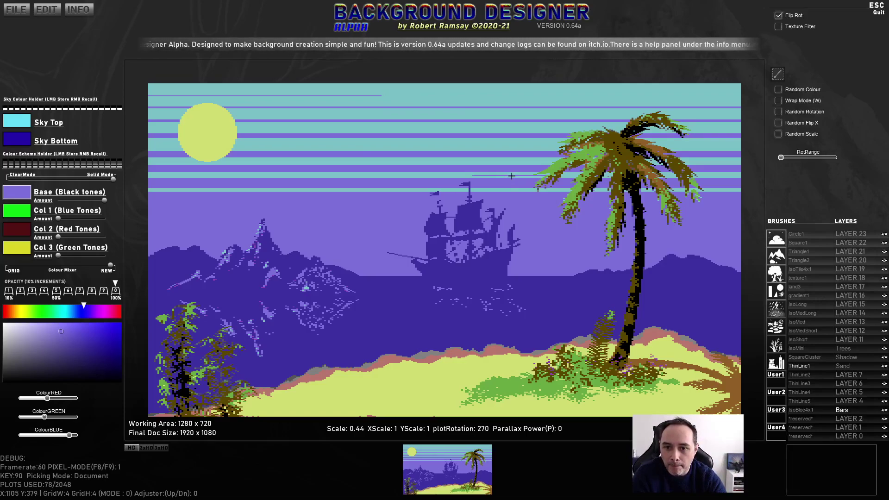
{"action": "key", "text": "ctrl+shift+z"}
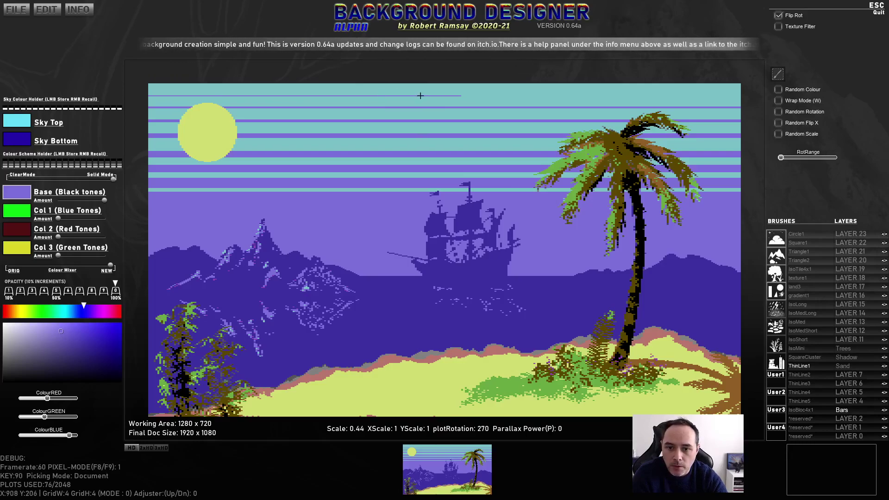
Complete the 0.44 scale bar above the sun across the full width of the sky
{"action": "left_click", "coordinate": [498, 95]}
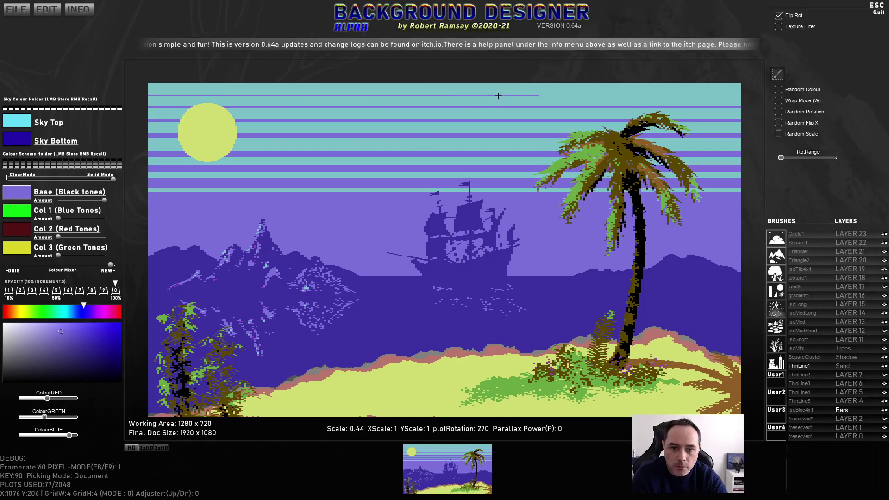
{"action": "left_click", "coordinate": [585, 95]}
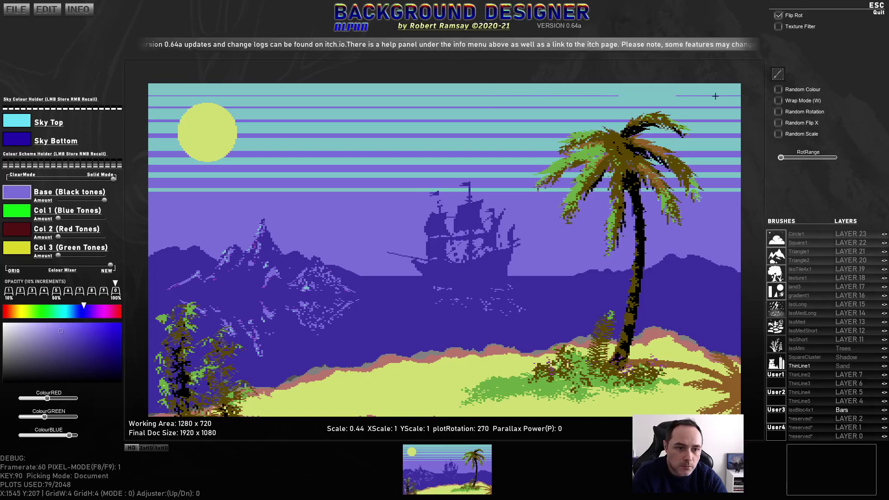
{"action": "left_click", "coordinate": [646, 96]}
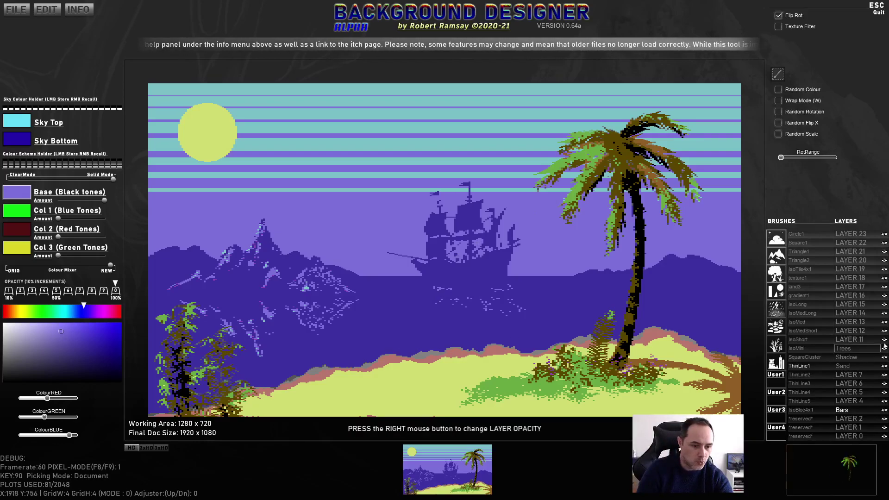
Choose the rock4 brush, make Layer 14 active, and preview the rock on the shore with the Colour Mixer at ORIG
{"action": "left_click", "coordinate": [776, 255]}
{"action": "left_click", "coordinate": [796, 348]}
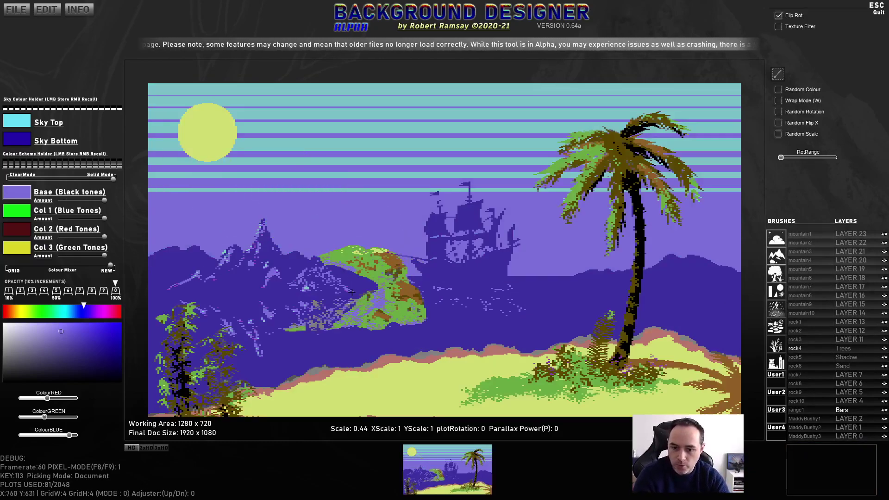
{"action": "key", "text": "Tab"}
{"action": "key", "text": "Tab"}
{"action": "key", "text": "Tab"}
{"action": "key", "text": "Tab"}
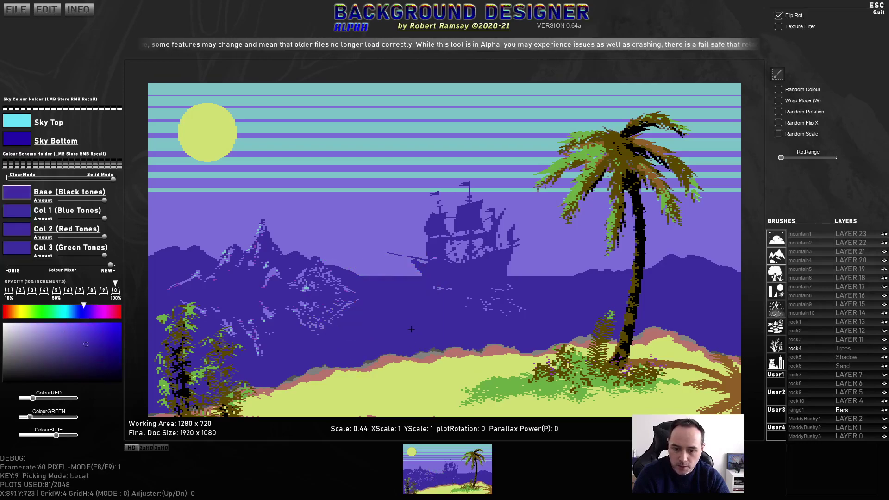
{"action": "mouse_move", "coordinate": [92, 263]}
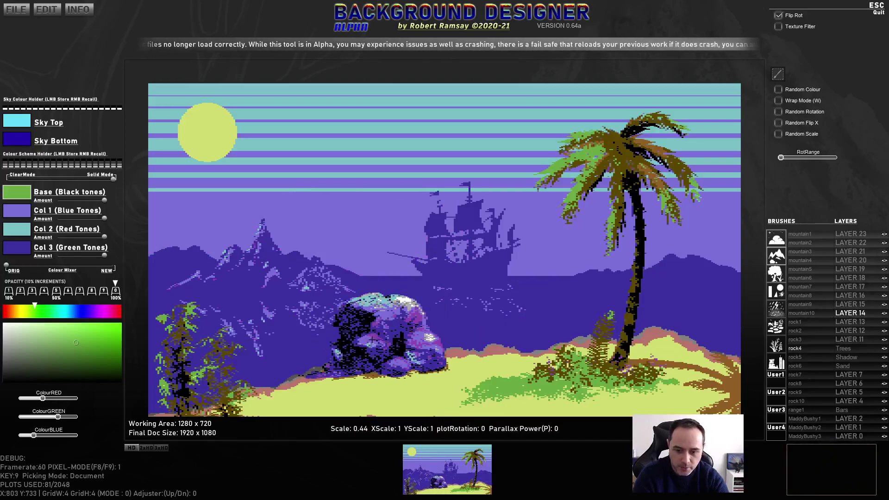
{"action": "scroll", "coordinate": [374, 335], "scroll_direction": "down", "scroll_amount": 4}
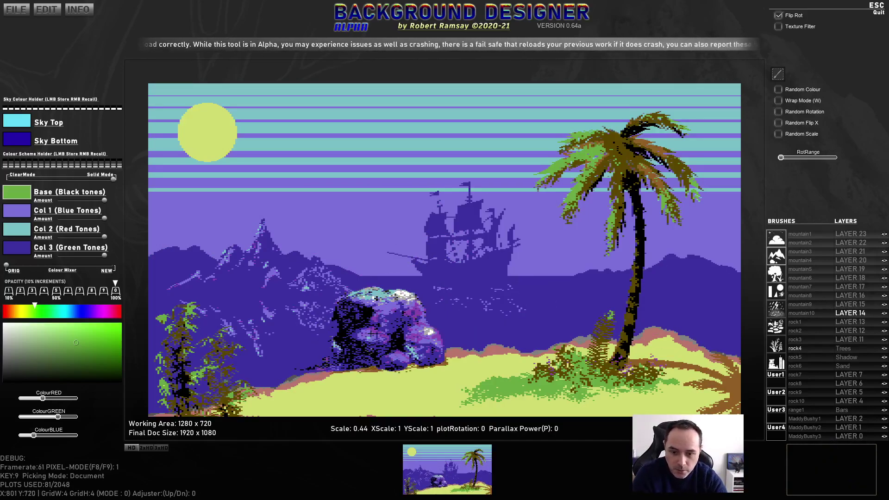
{"action": "scroll", "coordinate": [370, 337], "scroll_direction": "up", "scroll_amount": 4}
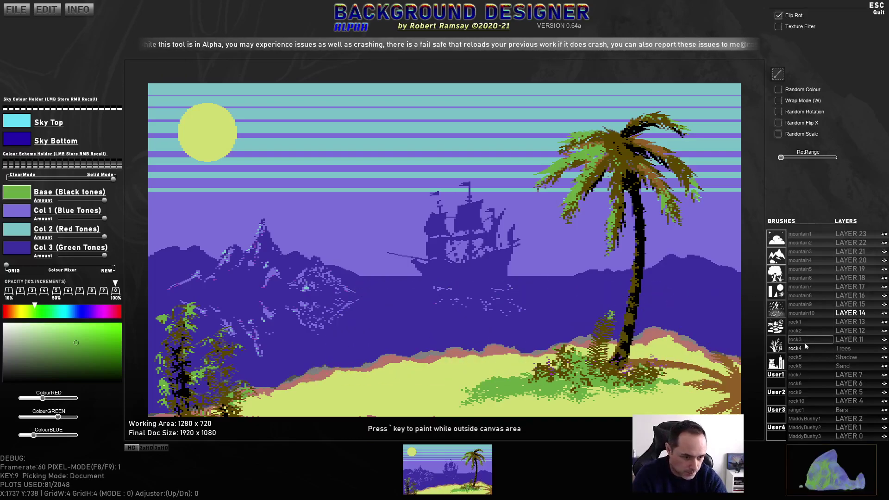
Stamp a small rock7 boulder at scale 0.31 on the sand near the shoreline between the bamboo and the palm
{"action": "left_click", "coordinate": [803, 374]}
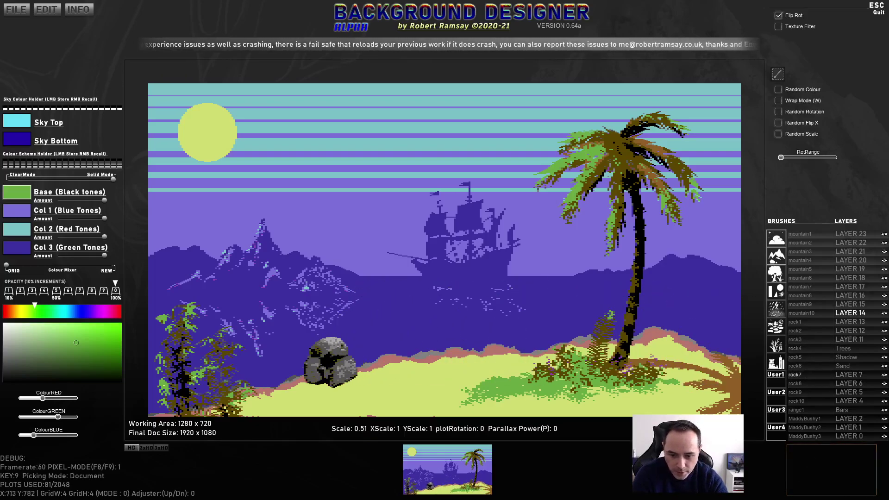
{"action": "scroll", "coordinate": [331, 361], "scroll_direction": "down", "scroll_amount": 4}
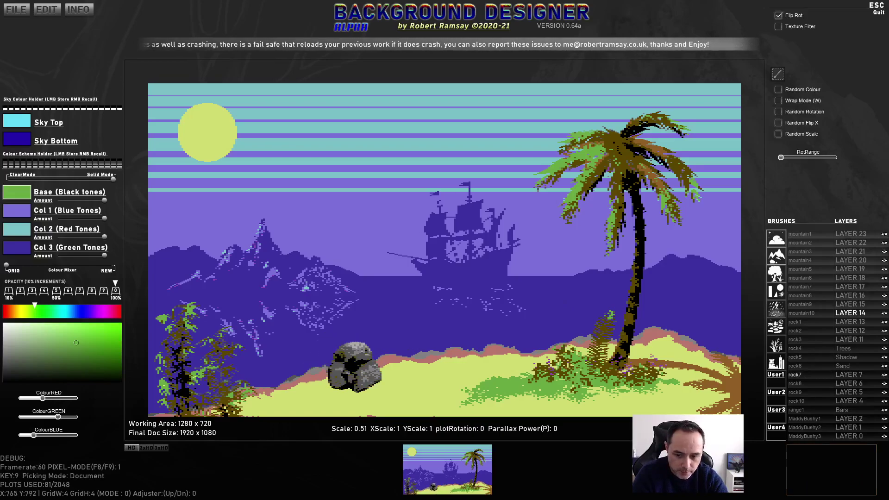
{"action": "left_click", "coordinate": [364, 373]}
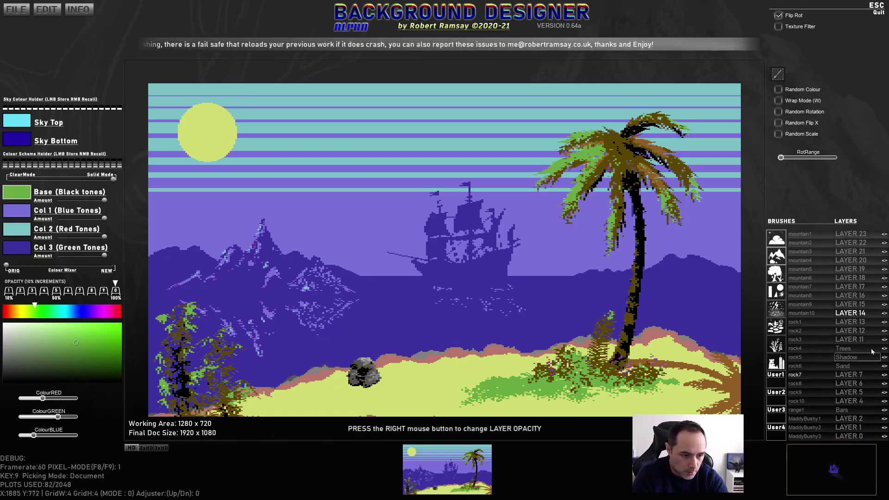
Choose the rock6 brush and set Base to near-black, Col 1 to dark grey, Col 2 to mid grey and Col 3 to light grey
{"action": "left_click", "coordinate": [801, 365]}
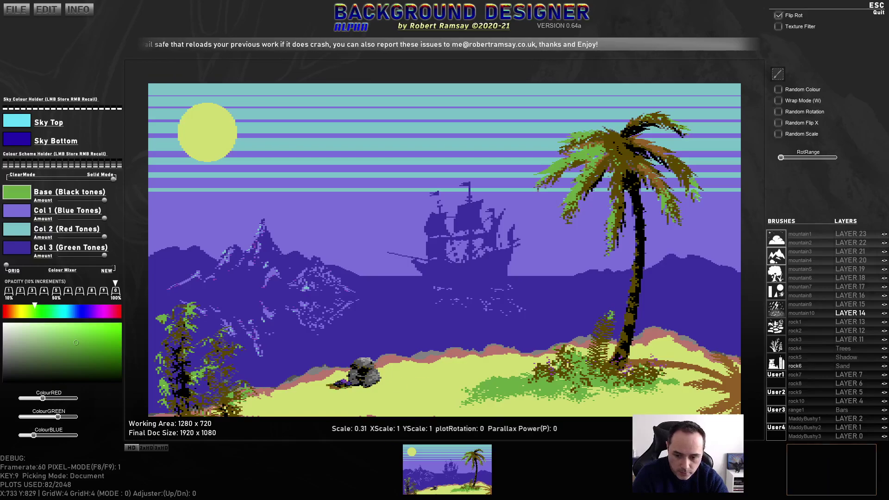
{"action": "mouse_move", "coordinate": [6, 265]}
{"action": "left_mouse_down"}
{"action": "mouse_move", "coordinate": [83, 266]}
{"action": "mouse_move", "coordinate": [8, 265]}
{"action": "left_mouse_up"}
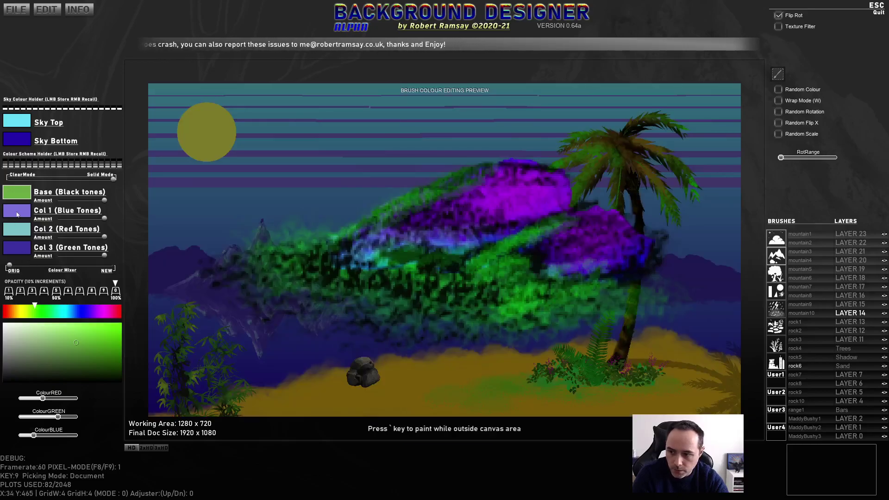
{"action": "left_click", "coordinate": [17, 214]}
{"action": "mouse_move", "coordinate": [14, 352]}
{"action": "left_mouse_down"}
{"action": "mouse_move", "coordinate": [7, 375]}
{"action": "mouse_move", "coordinate": [4, 347]}
{"action": "left_mouse_up"}
{"action": "left_click", "coordinate": [18, 233]}
{"action": "left_click", "coordinate": [14, 248]}
{"action": "left_click", "coordinate": [17, 193]}
{"action": "left_click_drag", "start_coordinate": [23, 378], "coordinate": [5, 378]}
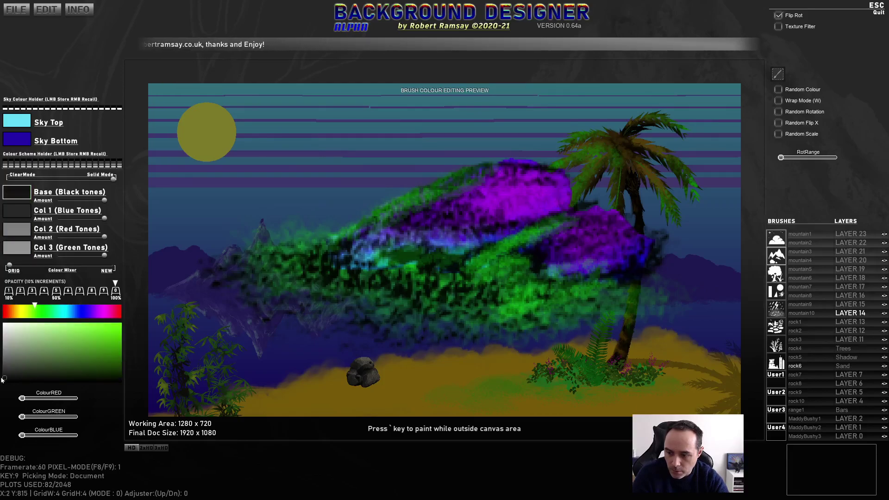
Set the Colour Mixer to NEW, stamp rock6 beside the small boulder, and stamp a horizontally flipped one at scale 0.84 beyond the palm
{"action": "left_click_drag", "start_coordinate": [9, 266], "coordinate": [113, 266]}
{"action": "left_click", "coordinate": [347, 385]}
{"action": "scroll", "coordinate": [510, 395], "scroll_direction": "up", "scroll_amount": 3}
{"action": "key", "text": "x"}
{"action": "scroll", "coordinate": [697, 386], "scroll_direction": "up", "scroll_amount": 4}
{"action": "left_click", "coordinate": [567, 393]}
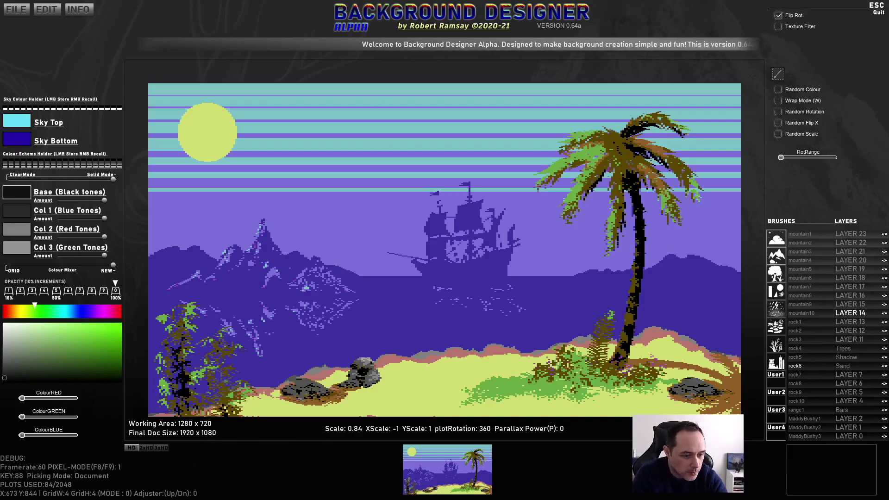
Try the rock7 to rock10 brushes and stamp a small rock10 on the sand beside the boulder between the bamboo and the palm
{"action": "left_click", "coordinate": [810, 377]}
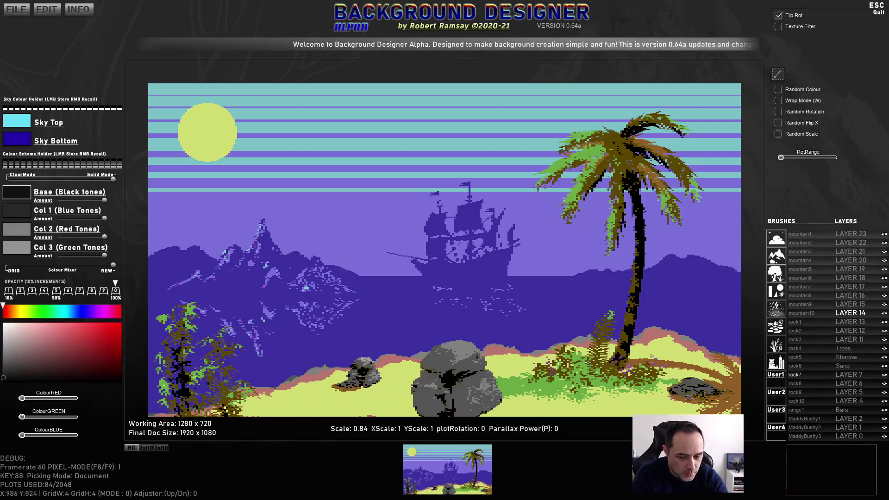
{"action": "left_click", "coordinate": [799, 384]}
{"action": "scroll", "coordinate": [397, 410], "scroll_direction": "up", "scroll_amount": 2}
{"action": "scroll", "coordinate": [419, 392], "scroll_direction": "down", "scroll_amount": 6}
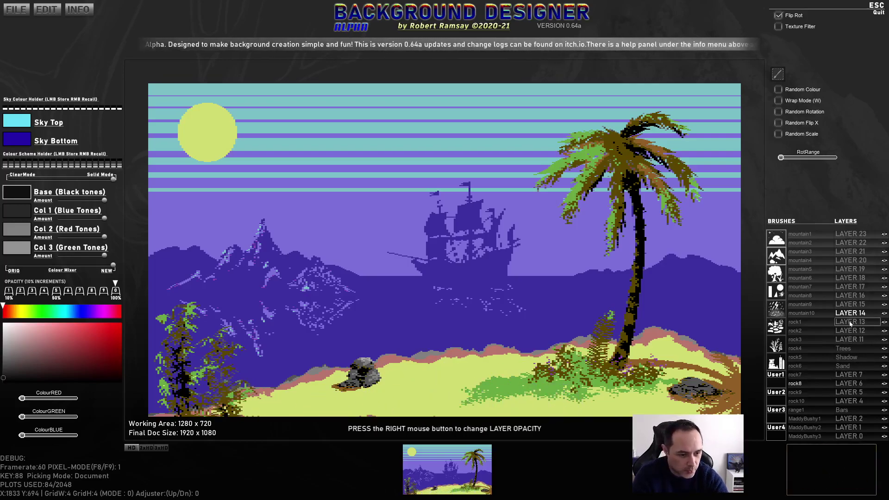
{"action": "left_click", "coordinate": [796, 393]}
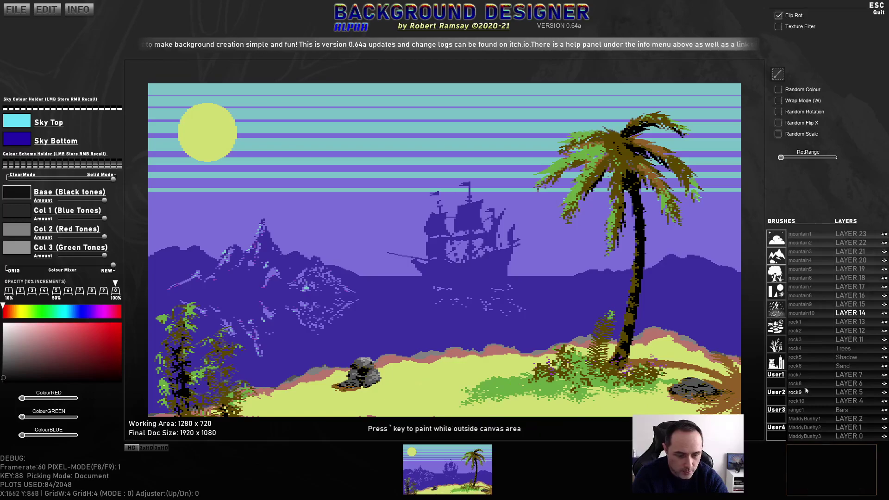
{"action": "left_click", "coordinate": [796, 401]}
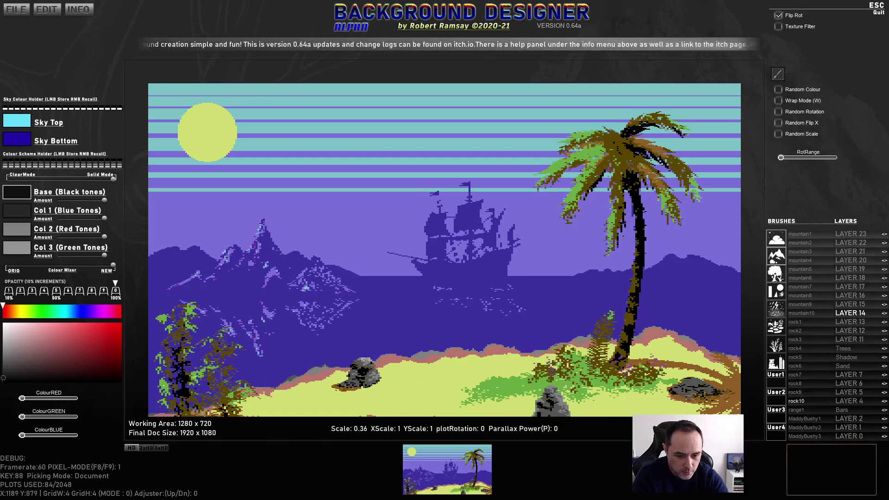
{"action": "scroll", "coordinate": [389, 379], "scroll_direction": "down", "scroll_amount": 5}
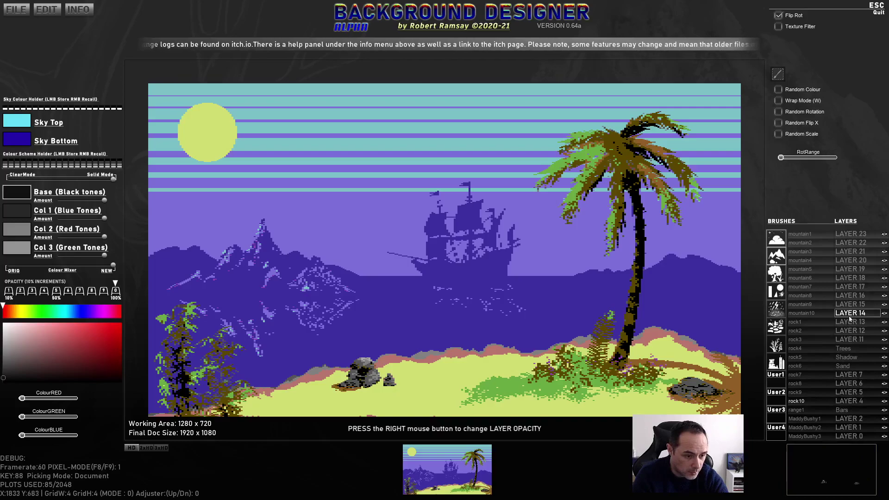
Make the Shadow layer active, set Col 1, Col 2 and Col 3 to near-black, and set the opacity to 50%
{"action": "left_click", "coordinate": [846, 358]}
{"action": "left_click", "coordinate": [16, 247]}
{"action": "left_click", "coordinate": [16, 229]}
{"action": "key", "text": "5"}
Stamp rock10 as shadows on the sand beside the small boulders and the rock beyond the palm, rotating the brush to about 256
{"action": "key", "text": "r"}
{"action": "scroll", "coordinate": [398, 380], "scroll_direction": "up", "scroll_amount": 4}
{"action": "key", "text": "r"}
{"action": "key", "text": "r"}
{"action": "key", "text": "r"}
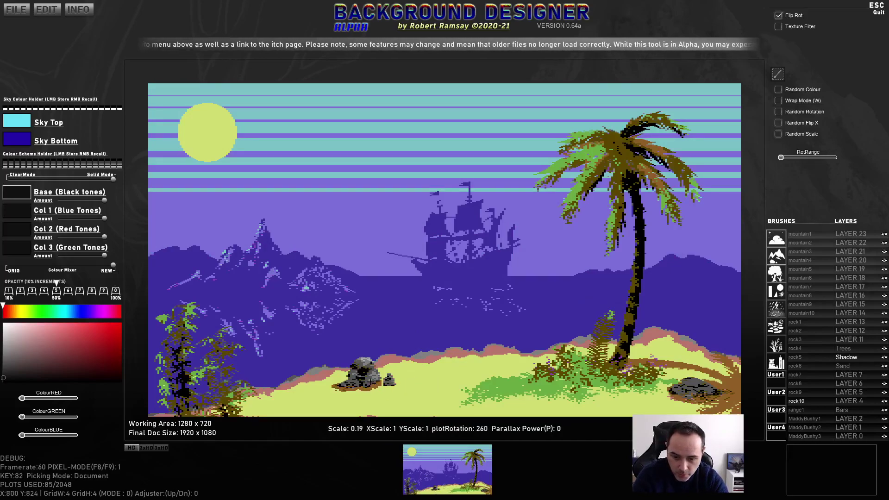
{"action": "scroll", "coordinate": [372, 379], "scroll_direction": "down", "scroll_amount": 8}
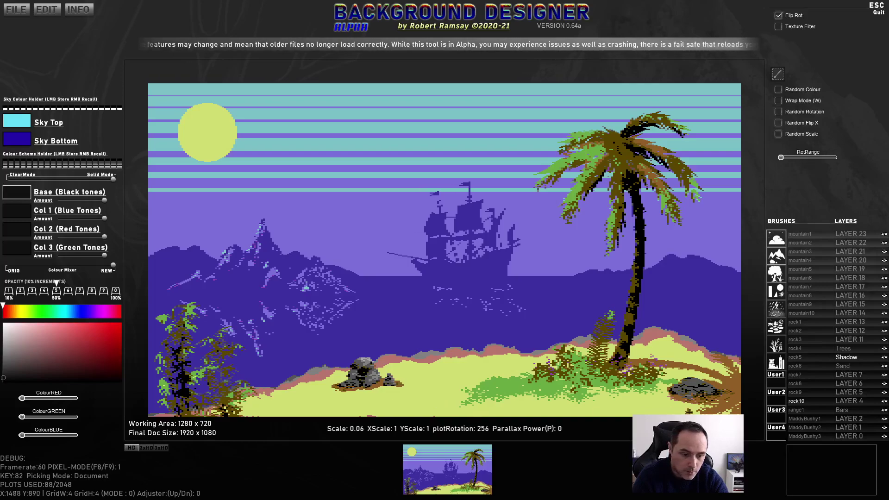
{"action": "scroll", "coordinate": [709, 394], "scroll_direction": "up", "scroll_amount": 4}
{"action": "left_click", "coordinate": [715, 394]}
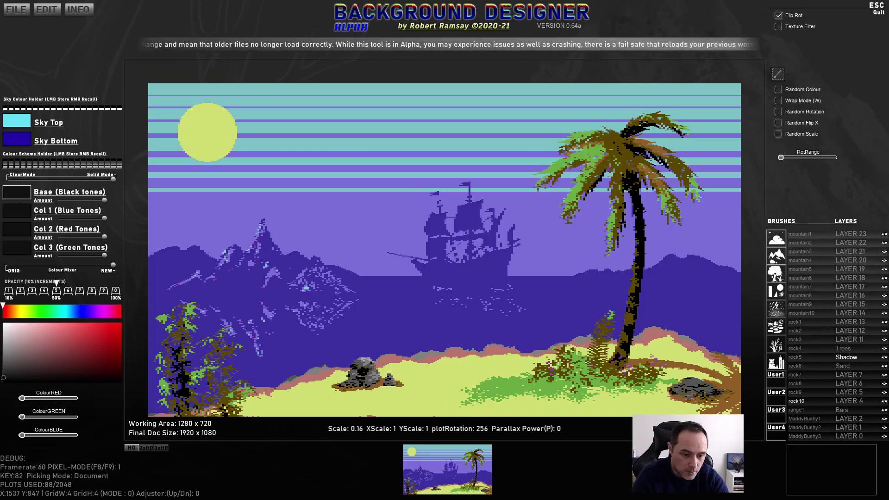
{"action": "scroll", "coordinate": [577, 395], "scroll_direction": "down", "scroll_amount": 4}
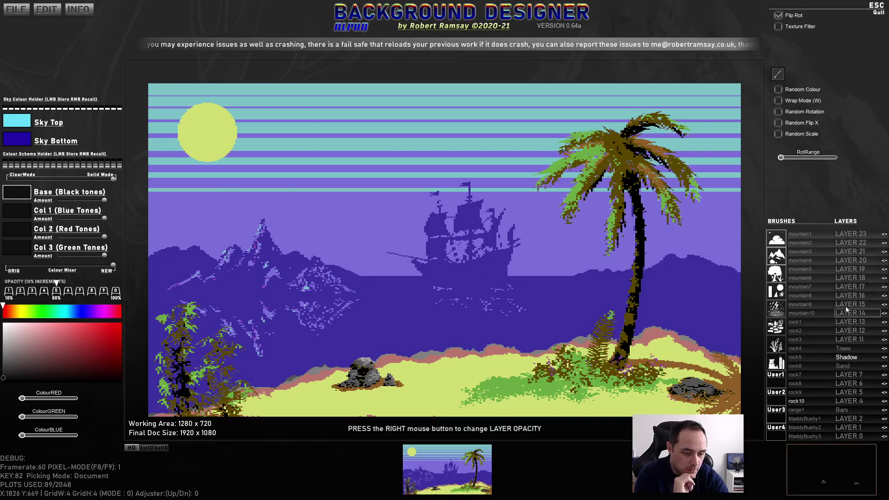
Rename Layer 11 as Ripples and sample the sand's yellow into the brush colours at 100% opacity
{"action": "left_click", "coordinate": [855, 340]}
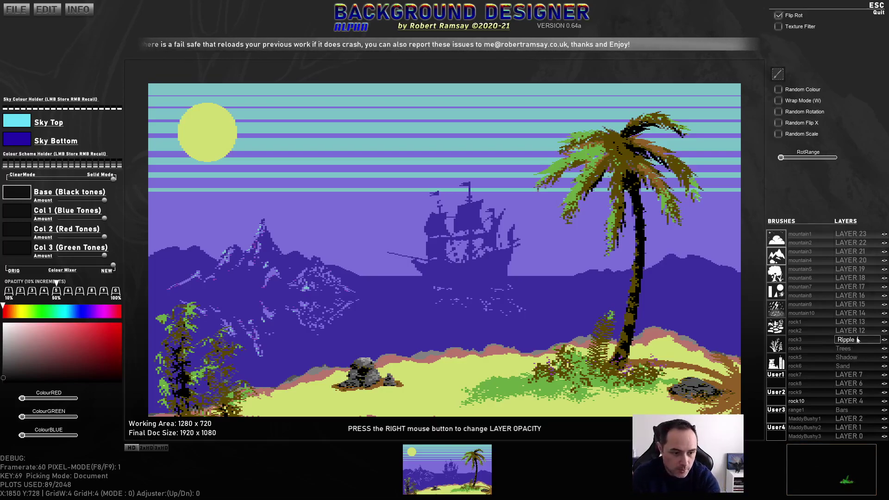
{"action": "key", "text": "Return"}
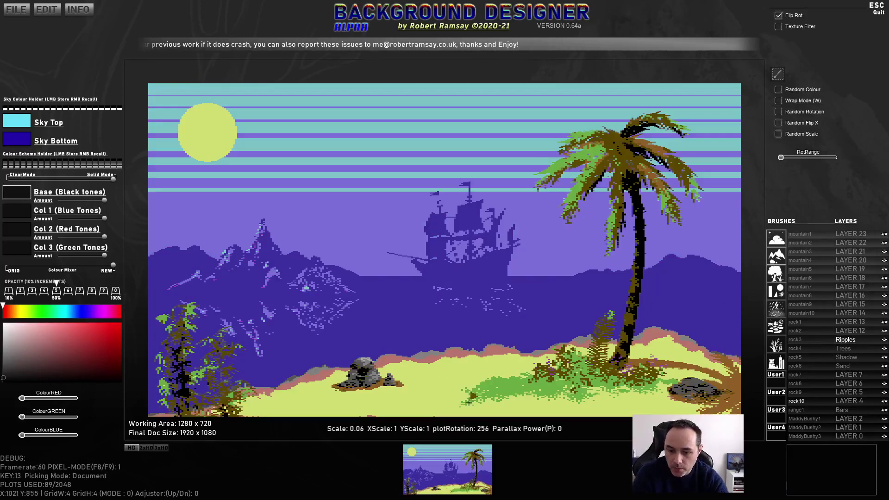
{"action": "left_click", "coordinate": [469, 401], "text": "ctrl"}
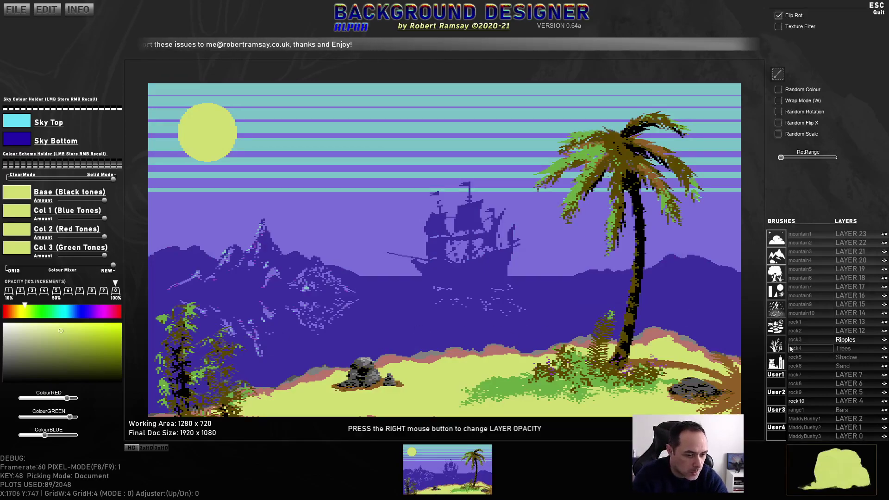
Choose the ThinLine4 brush, rotate it to 271, and paint yellow horizontal ripples behind the bamboo at scales 0.39 and 0.59
{"action": "left_click", "coordinate": [778, 293]}
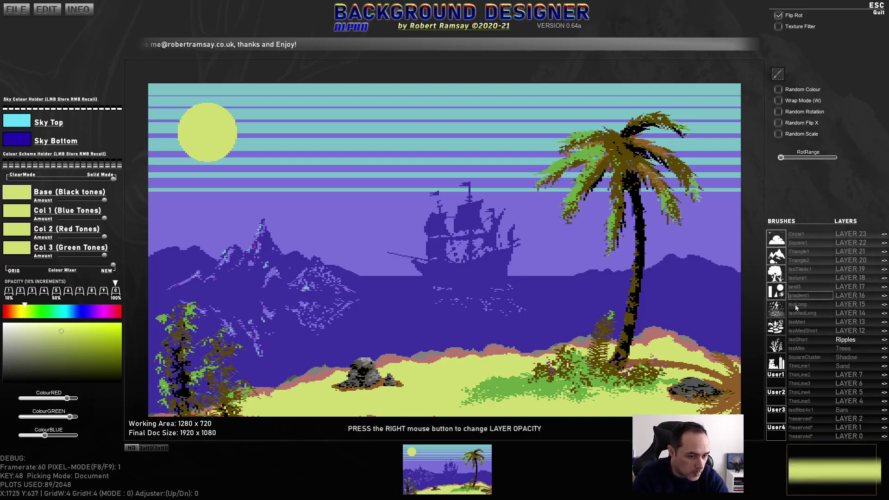
{"action": "left_click", "coordinate": [805, 393]}
{"action": "key", "text": "r"}
{"action": "key", "text": "r"}
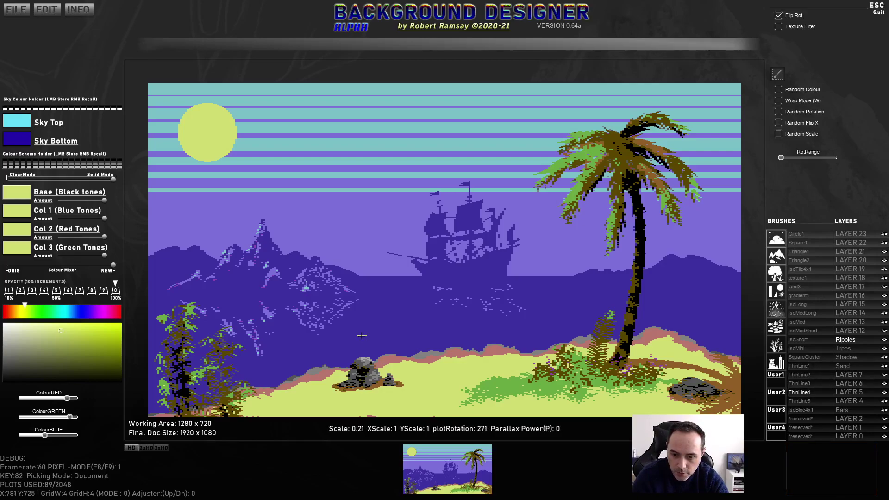
{"action": "scroll", "coordinate": [202, 348], "scroll_direction": "up", "scroll_amount": 5}
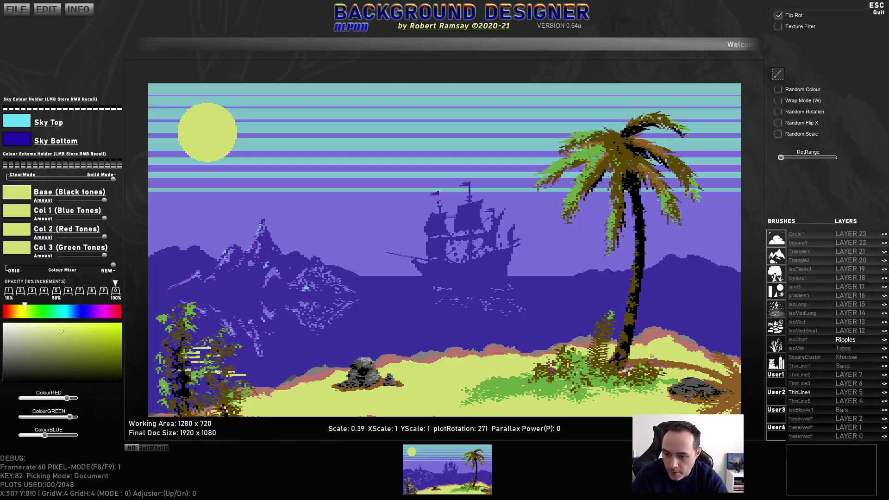
{"action": "scroll", "coordinate": [201, 379], "scroll_direction": "up", "scroll_amount": 5}
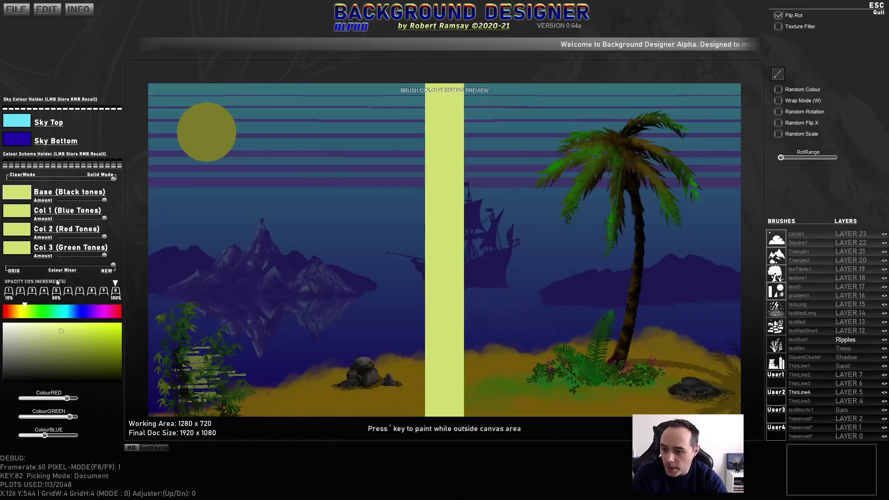
Sample the sky bars' turquoise into Base and Col 1 to Col 3, and add turquoise ripple lines behind the bamboo
{"action": "key", "text": "alt"}
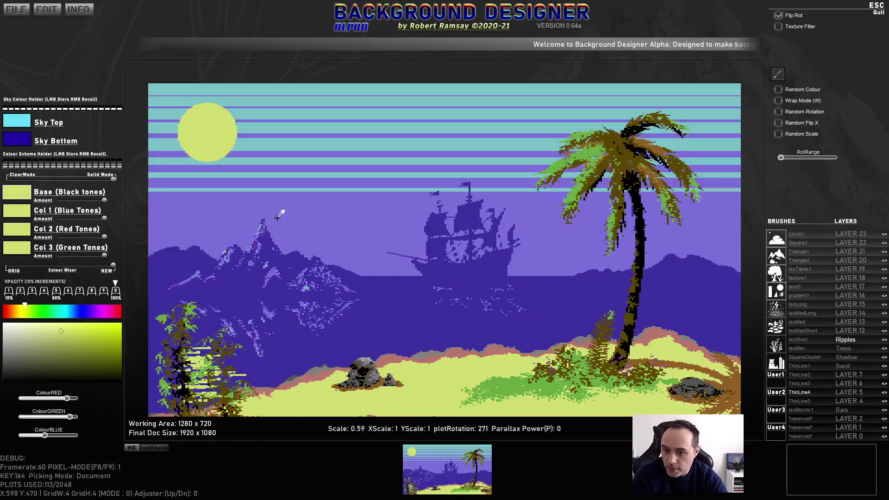
{"action": "left_click", "coordinate": [301, 128], "text": "alt"}
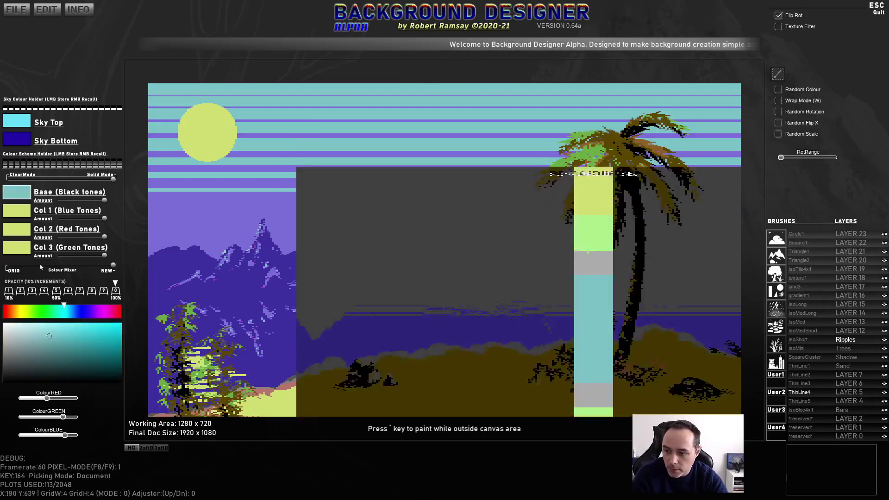
{"action": "left_click", "coordinate": [66, 235], "text": "ctrl"}
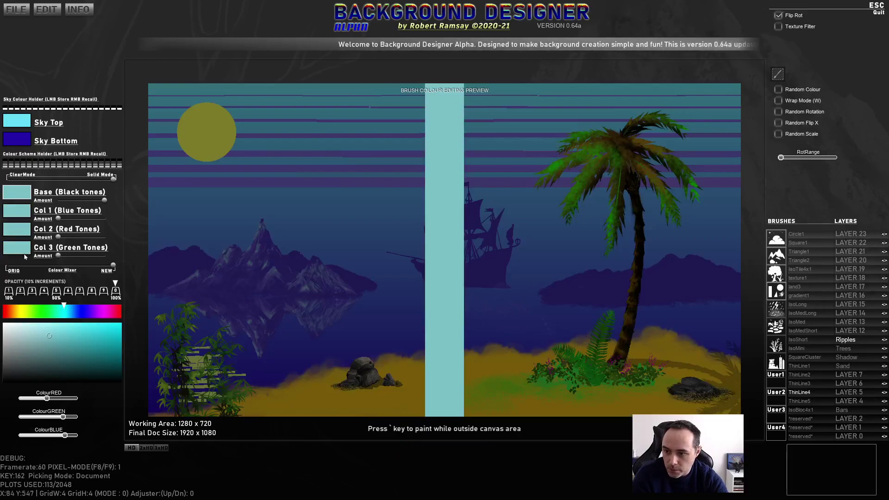
{"action": "left_click_drag", "start_coordinate": [33, 179], "coordinate": [135, 180]}
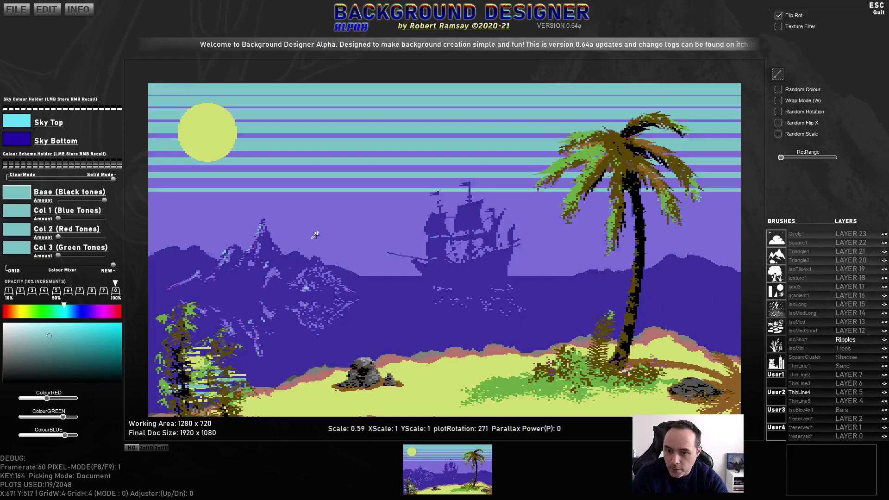
Set Base to the sky's purple, add purple ripple lines, and hide and show Layer 16 to check the water behind the bamboo
{"action": "left_click", "coordinate": [324, 197], "text": "alt"}
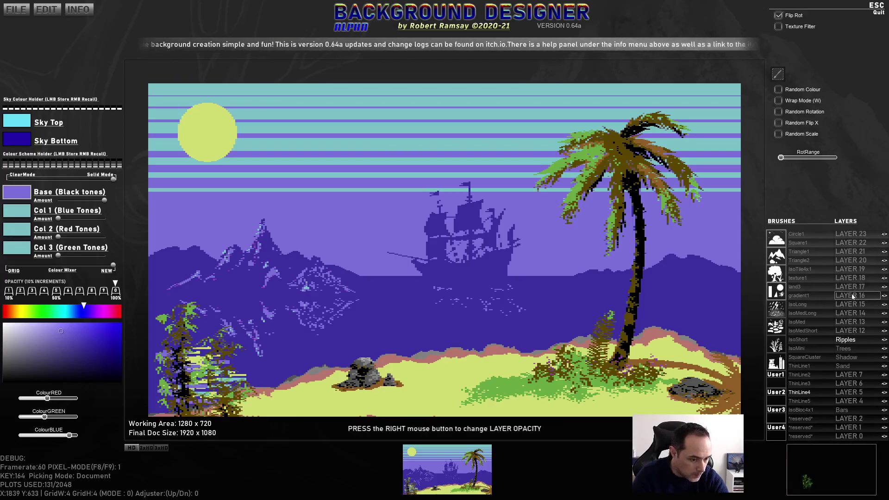
{"action": "left_click", "coordinate": [884, 296]}
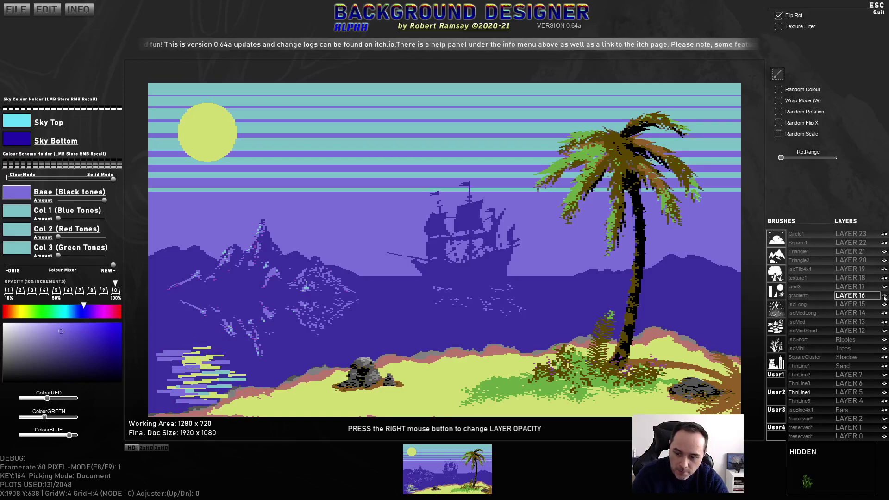
{"action": "left_click", "coordinate": [883, 296]}
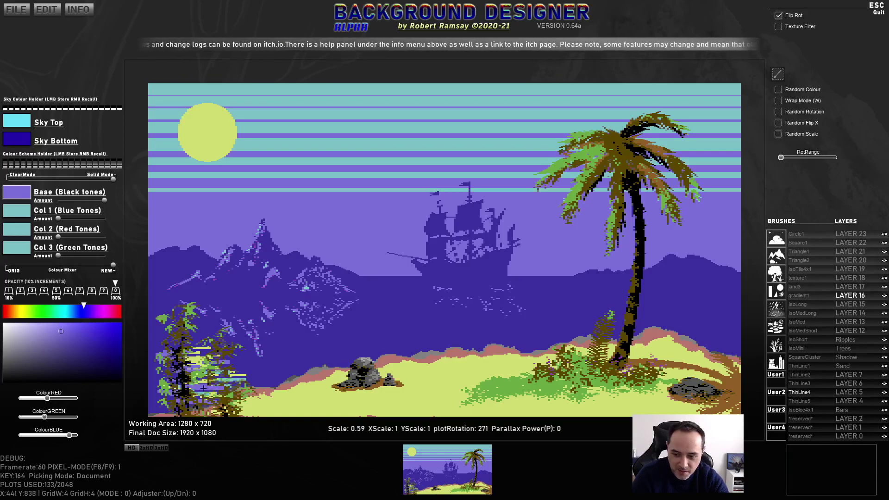
{"action": "mouse_move", "coordinate": [206, 390]}
{"action": "left_mouse_down"}
{"action": "mouse_move", "coordinate": [197, 349]}
{"action": "mouse_move", "coordinate": [201, 361]}
{"action": "mouse_move", "coordinate": [213, 351]}
{"action": "mouse_move", "coordinate": [207, 374]}
{"action": "mouse_move", "coordinate": [231, 384]}
{"action": "left_mouse_up"}
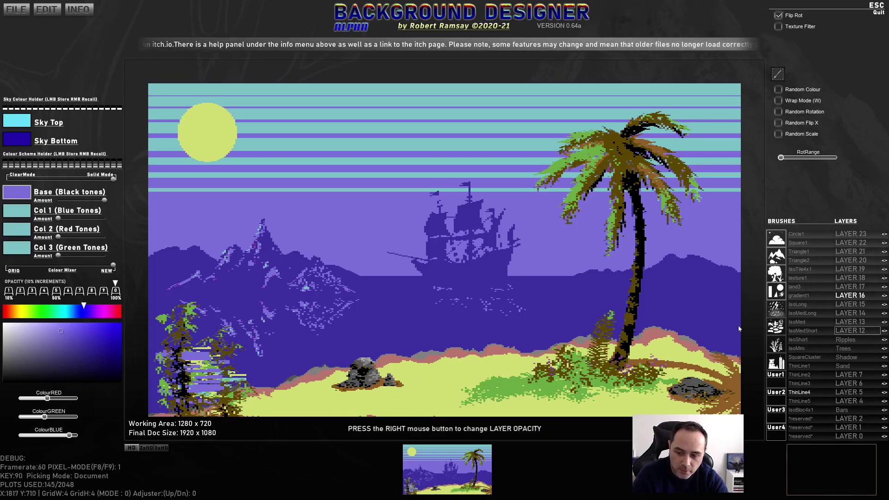
{"action": "key", "text": "ctrl+z"}
{"action": "key", "text": "ctrl+z"}
{"action": "key", "text": "ctrl+z"}
{"action": "key", "text": "ctrl+z"}
{"action": "key", "text": "ctrl+z"}
{"action": "key", "text": "ctrl+z"}
{"action": "key", "text": "ctrl+z"}
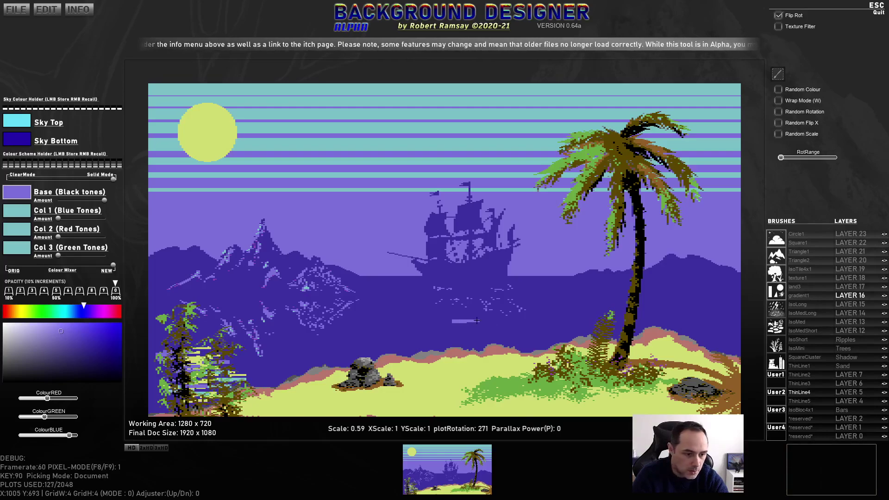
Choose the fog2 brush, make the Ripples layer active, and paint soft purple and sun-yellow patches at scale 0.34 behind the bamboo
{"action": "scroll", "coordinate": [807, 349], "scroll_direction": "down", "scroll_amount": 3}
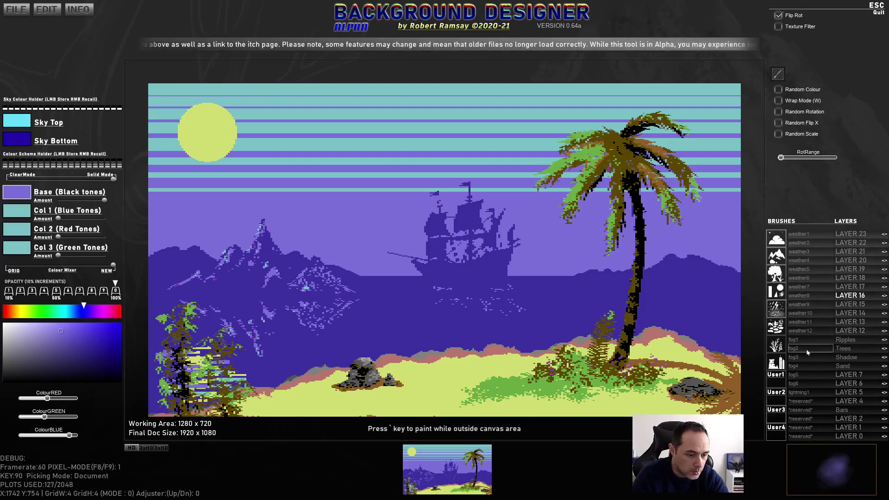
{"action": "left_click", "coordinate": [806, 350]}
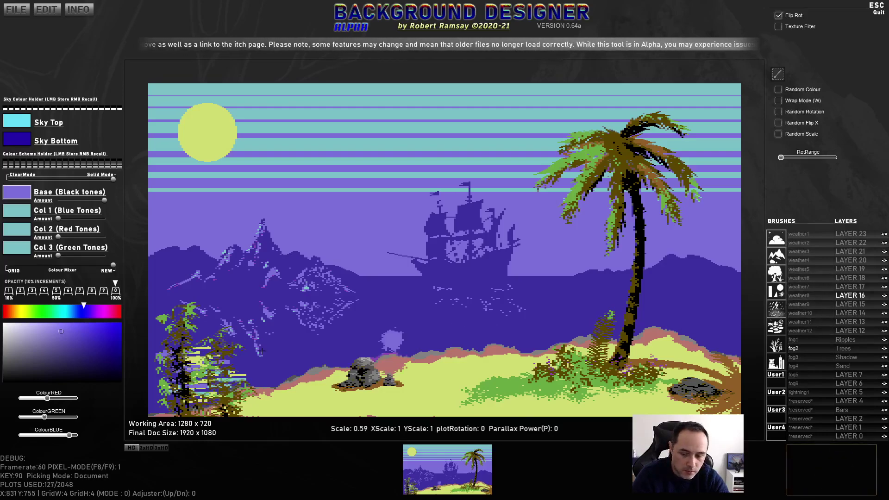
{"action": "left_click", "coordinate": [195, 379]}
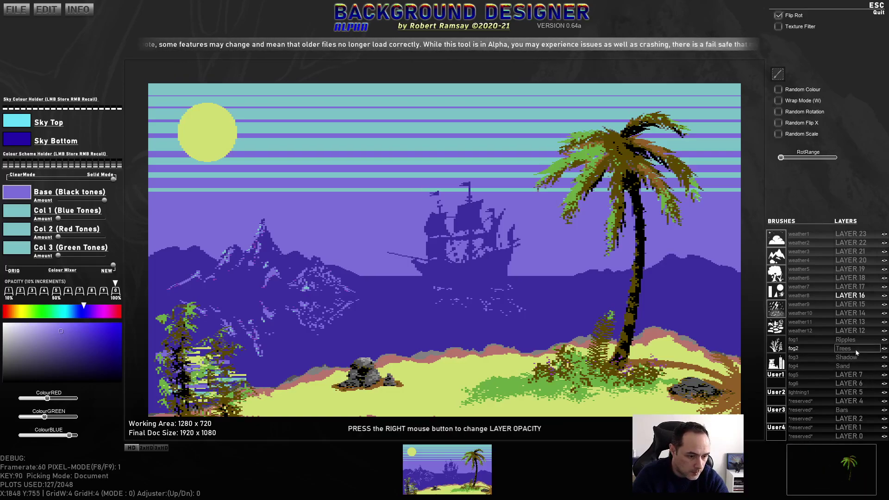
{"action": "left_click", "coordinate": [845, 339]}
{"action": "left_click", "coordinate": [202, 387]}
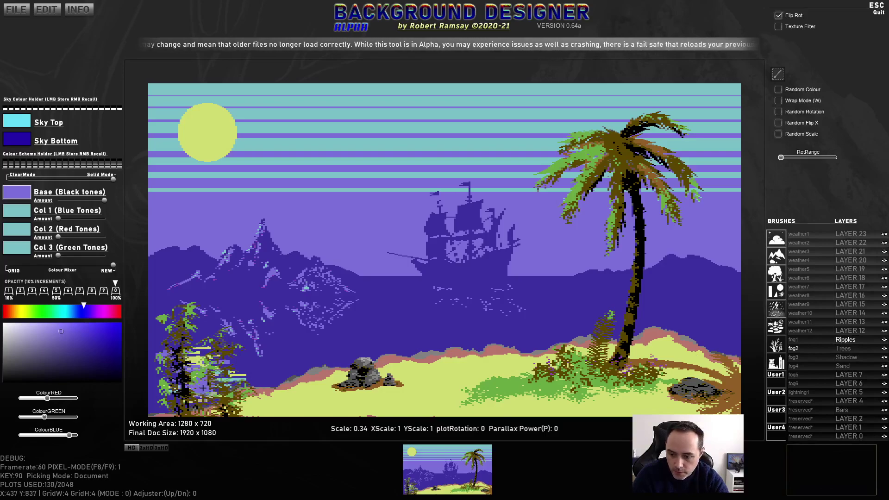
{"action": "left_click", "coordinate": [202, 136], "text": "alt"}
{"action": "mouse_move", "coordinate": [194, 341]}
{"action": "left_mouse_down"}
{"action": "mouse_move", "coordinate": [193, 368]}
{"action": "mouse_move", "coordinate": [207, 374]}
{"action": "mouse_move", "coordinate": [202, 396]}
{"action": "mouse_move", "coordinate": [209, 396]}
{"action": "mouse_move", "coordinate": [164, 399]}
{"action": "mouse_move", "coordinate": [217, 397]}
{"action": "left_mouse_up"}
Set Base and Col 1 to Col 3 to the sky's purple and dab fog2 around the yellow glow, reducing the brush to scale 0.11
{"action": "mouse_move", "coordinate": [71, 249]}
{"action": "left_click", "coordinate": [359, 165], "text": "ctrl"}
{"action": "left_click", "coordinate": [64, 248]}
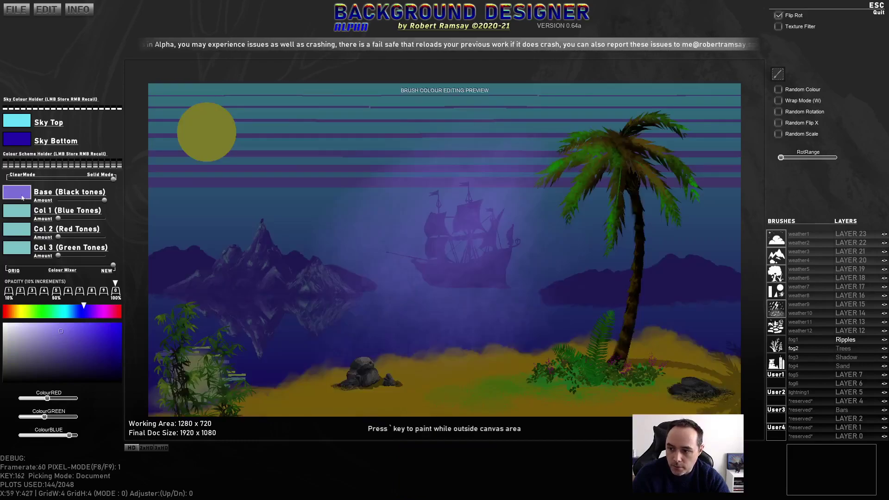
{"action": "left_click", "coordinate": [62, 211]}
{"action": "left_click", "coordinate": [62, 229]}
{"action": "mouse_move", "coordinate": [159, 407]}
{"action": "left_mouse_down"}
{"action": "mouse_move", "coordinate": [165, 375]}
{"action": "mouse_move", "coordinate": [151, 367]}
{"action": "mouse_move", "coordinate": [289, 372]}
{"action": "mouse_move", "coordinate": [252, 372]}
{"action": "mouse_move", "coordinate": [257, 365]}
{"action": "mouse_move", "coordinate": [246, 361]}
{"action": "mouse_move", "coordinate": [284, 371]}
{"action": "mouse_move", "coordinate": [238, 377]}
{"action": "left_mouse_up"}
{"action": "scroll", "coordinate": [257, 365], "scroll_direction": "down", "scroll_amount": 3}
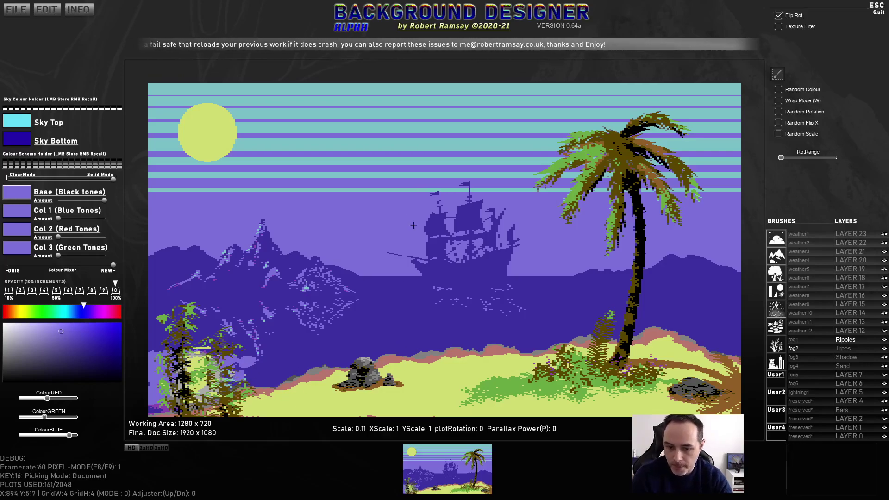
Preview the finished scene with Parallax Power at 15 and switch it back to 0
{"action": "key", "text": "Return"}
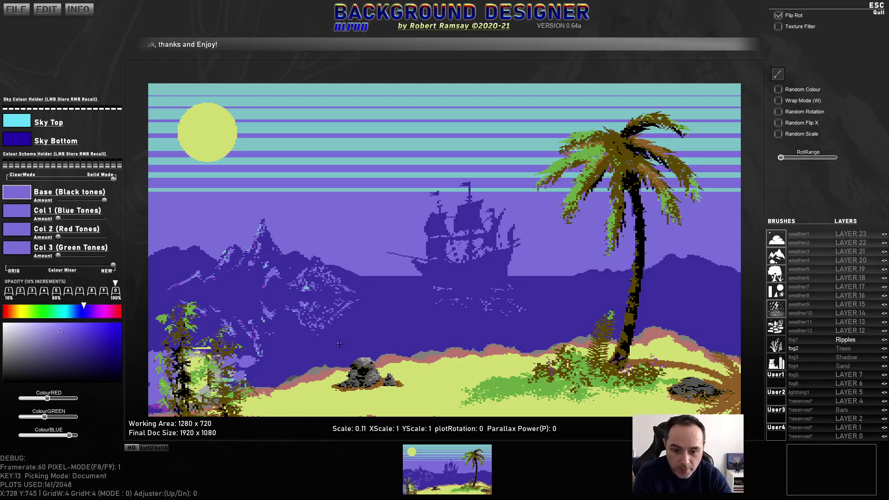
{"action": "key", "text": "p"}
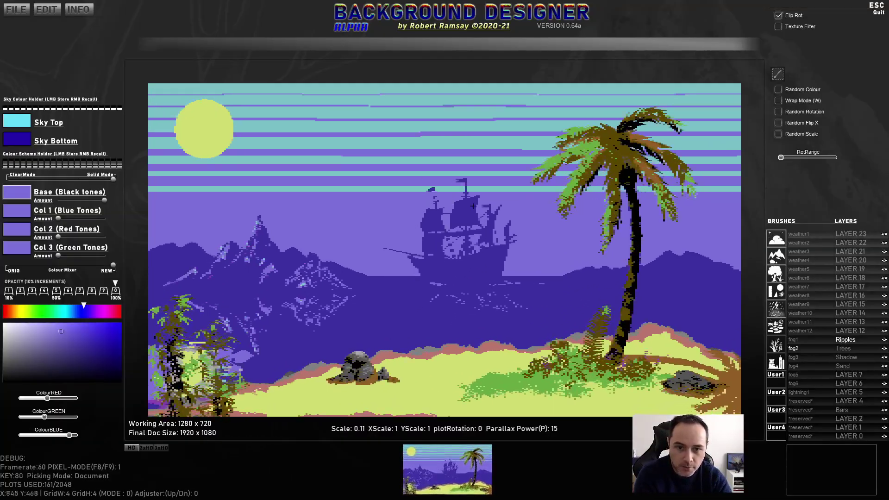
{"action": "key", "text": "p"}
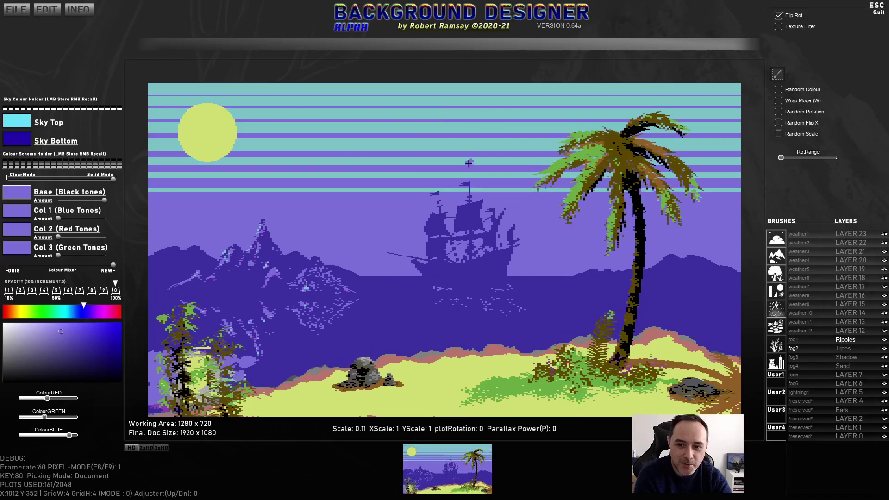
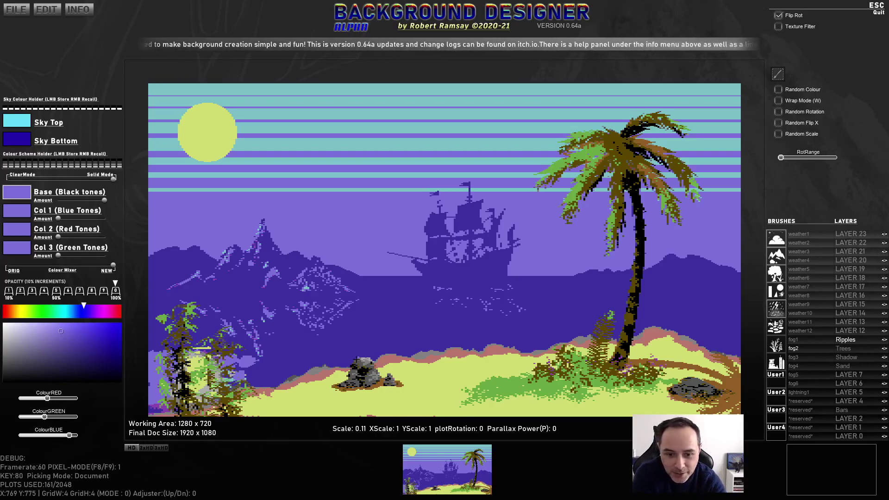
On the Bars layer, stamp a Circle1 halo in the sky's light turquoise at scale 0.94 centred behind the sun
{"action": "key", "text": "F9"}
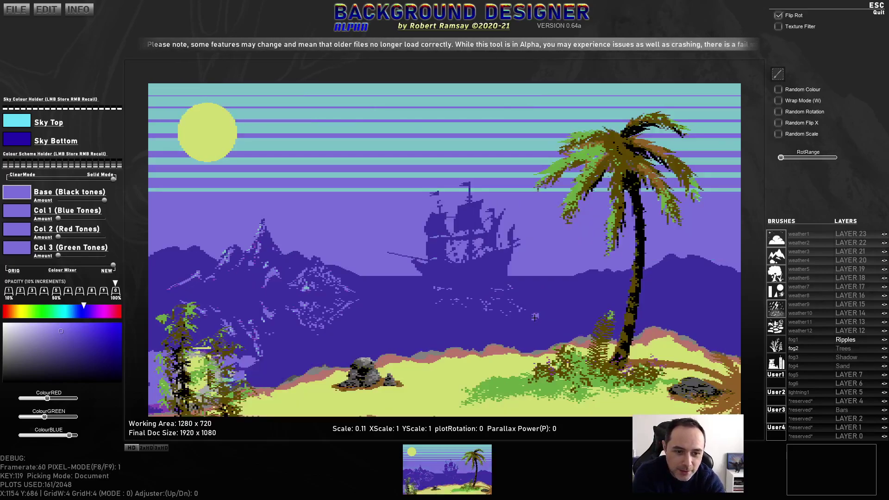
{"action": "key", "text": "F8"}
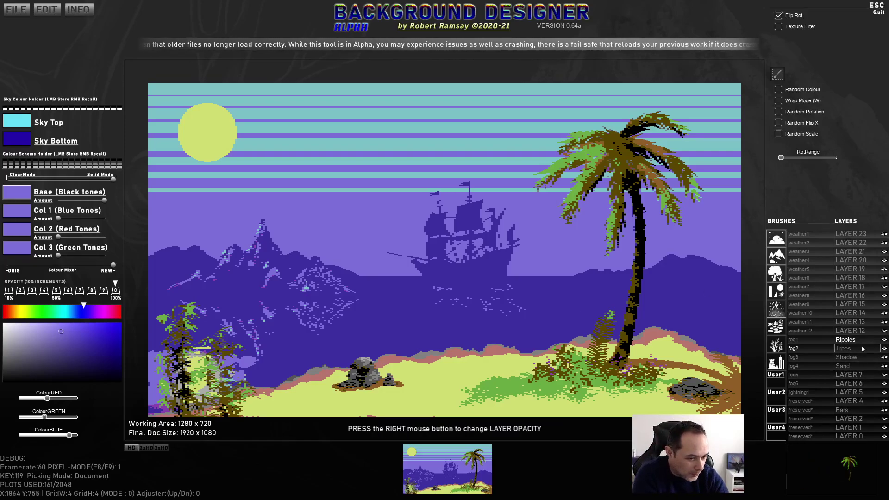
{"action": "left_click", "coordinate": [841, 410]}
{"action": "left_click", "coordinate": [776, 291]}
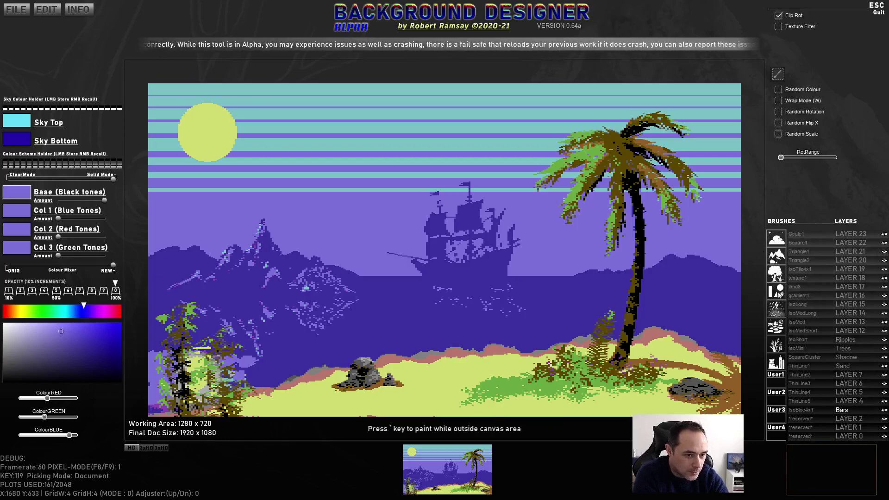
{"action": "left_click", "coordinate": [27, 192]}
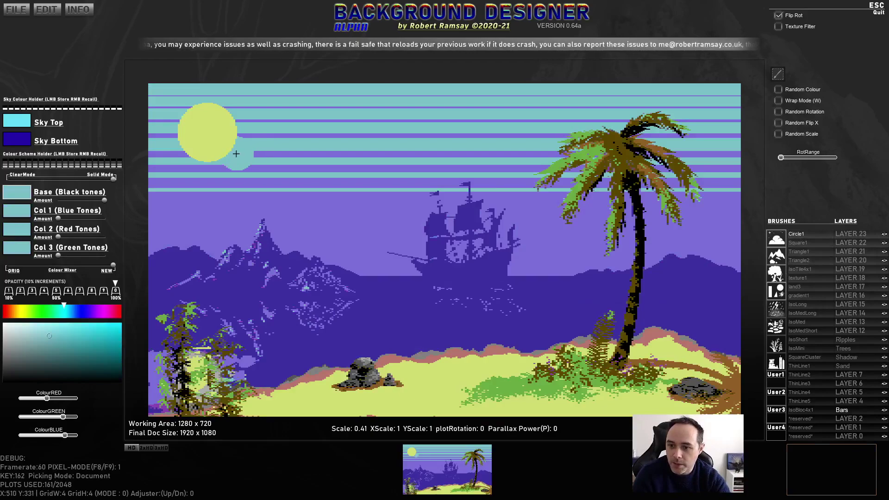
{"action": "scroll", "coordinate": [214, 137], "scroll_direction": "up", "scroll_amount": 5}
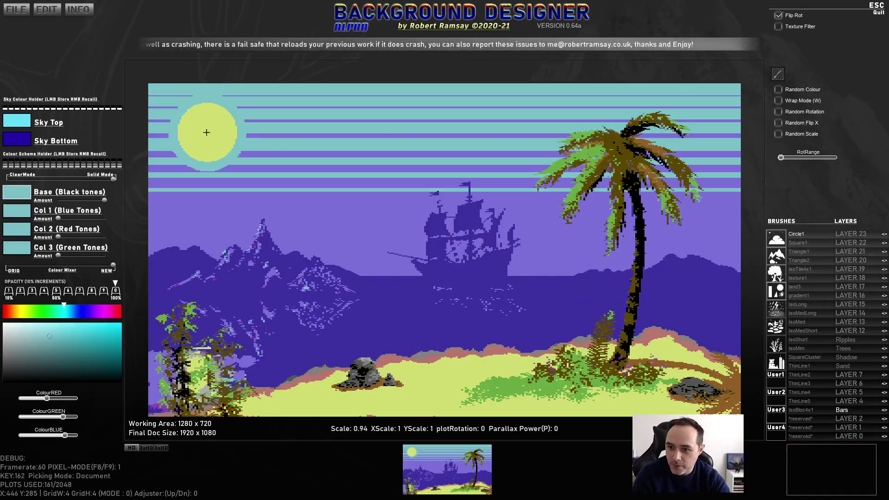
{"action": "left_click", "coordinate": [207, 132]}
{"action": "scroll", "coordinate": [337, 219], "scroll_direction": "down", "scroll_amount": 10}
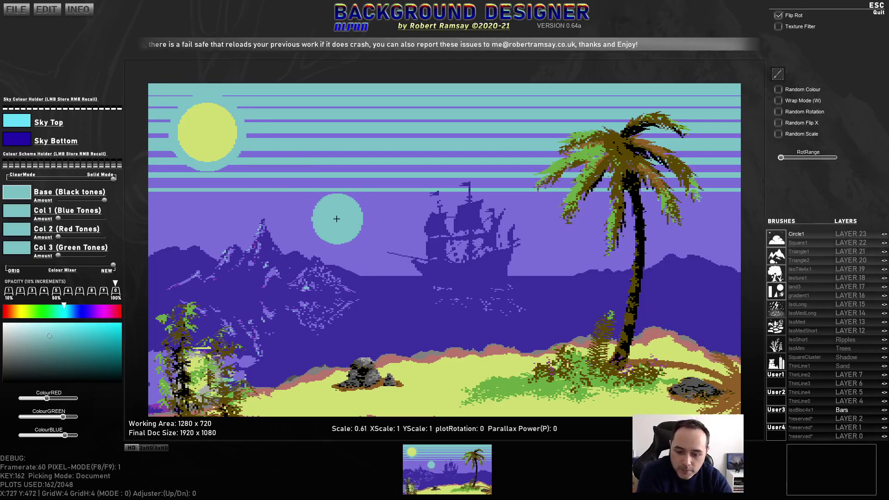
{"action": "scroll", "coordinate": [337, 218], "scroll_direction": "down", "scroll_amount": 6}
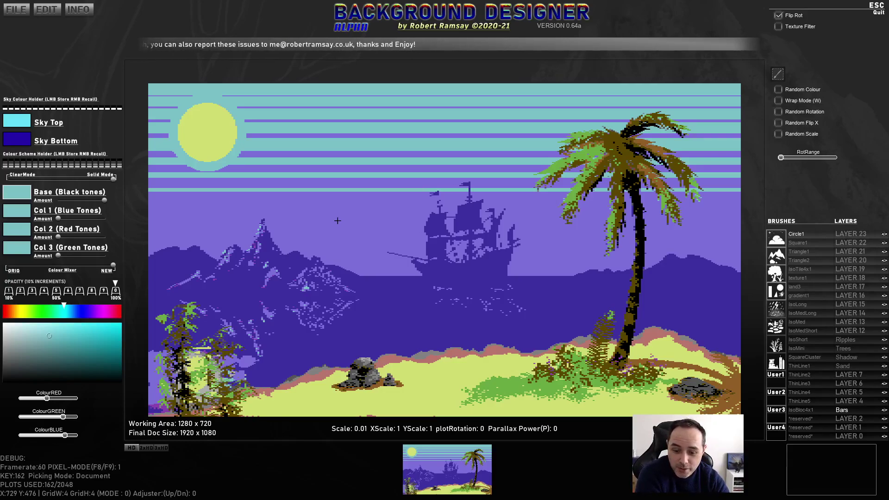
Compare the finished beach scene in pixel modes 0, 1 and 2, ending on mode 1
{"action": "key", "text": "F9"}
{"action": "key", "text": "F8"}
{"action": "key", "text": "F9"}
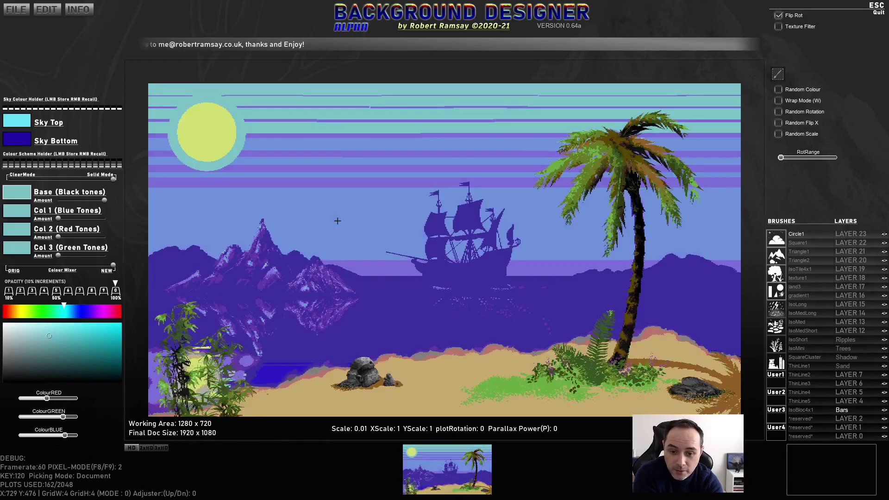
{"action": "key", "text": "F8"}
{"action": "key", "text": "F8"}
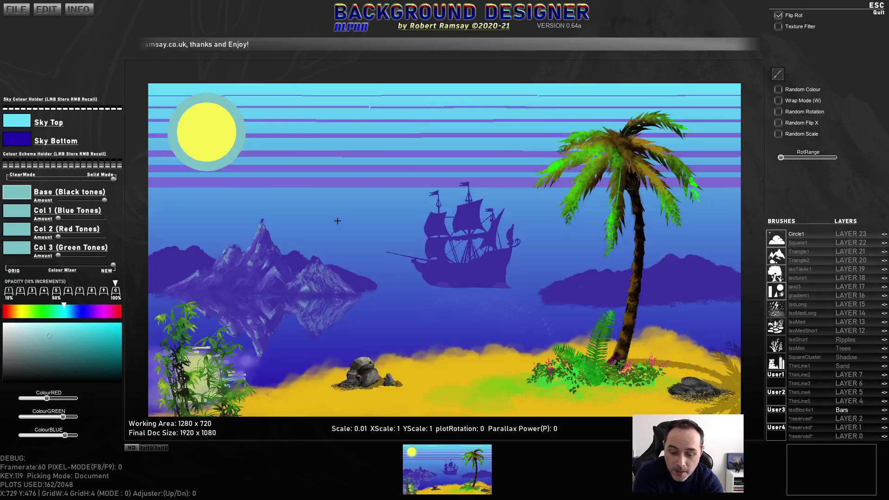
{"action": "key", "text": "F8"}
{"action": "key", "text": "F8"}
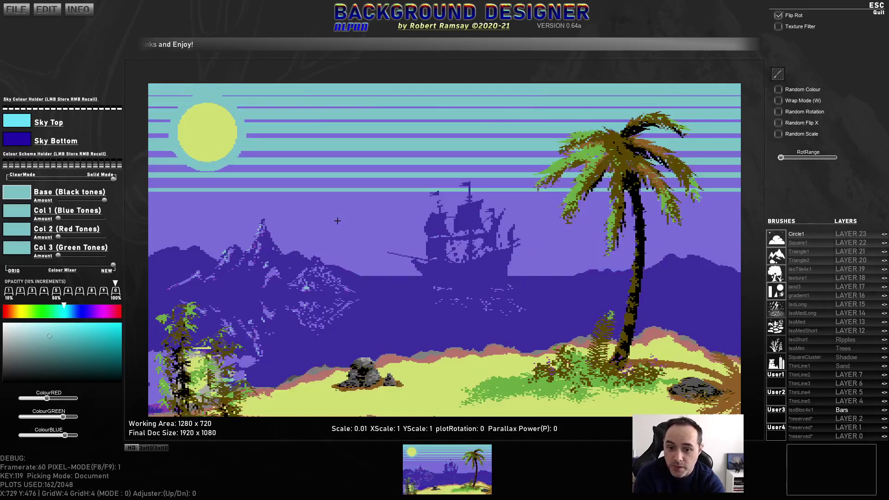
{"action": "key", "text": "F9"}
{"action": "key", "text": "F9"}
{"action": "key", "text": "F9"}
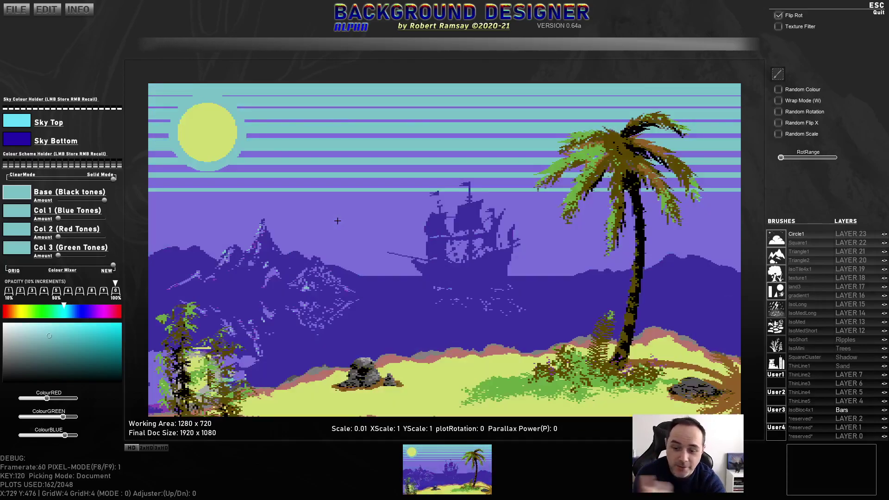
{"action": "key", "text": "F9"}
{"action": "key", "text": "F9"}
{"action": "key", "text": "F9"}
{"action": "key", "text": "F9"}
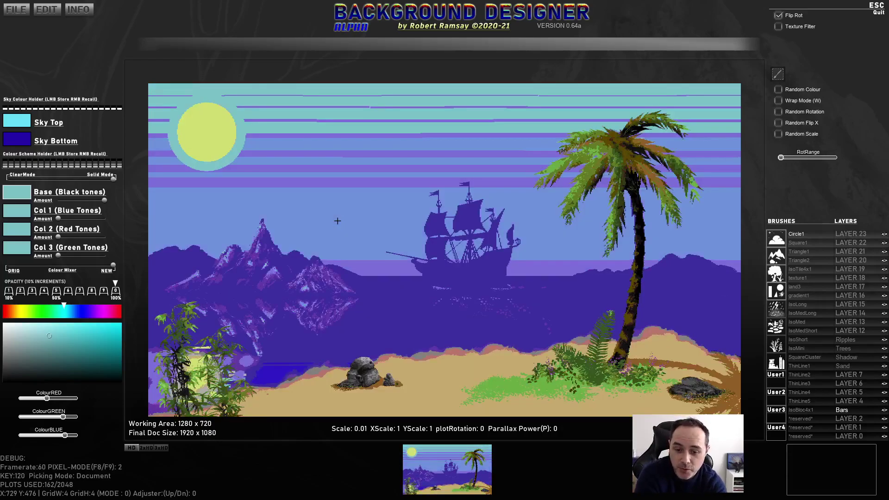
{"action": "key", "text": "F9"}
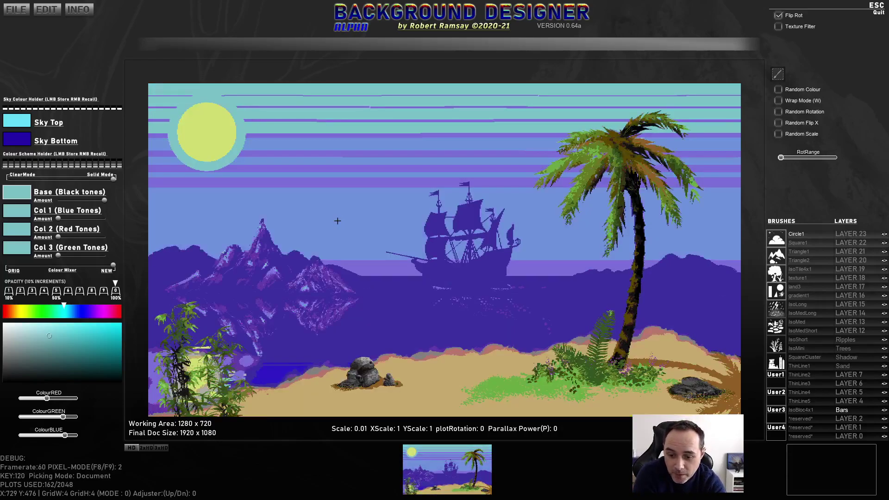
{"action": "key", "text": "F9"}
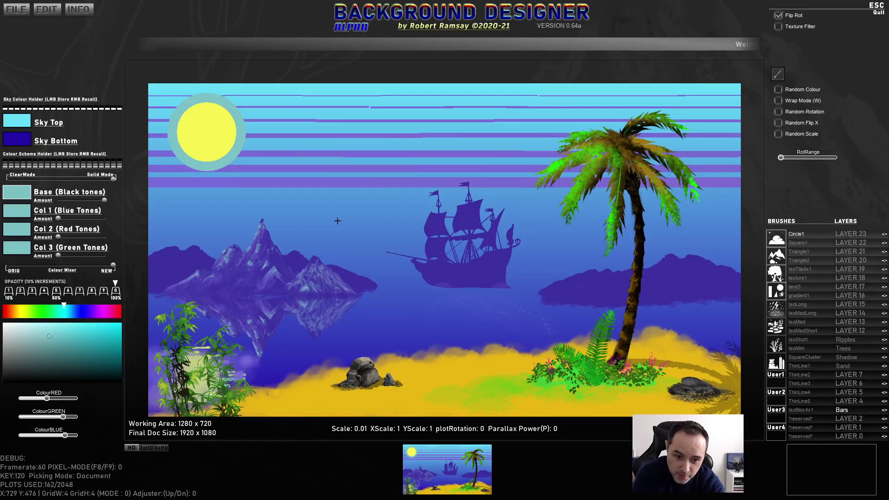
{"action": "key", "text": "F9"}
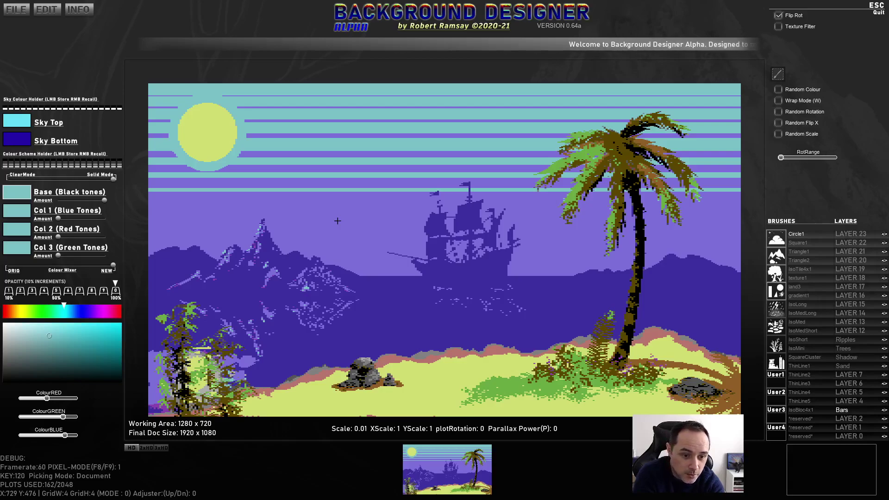
{"action": "key", "text": "F9"}
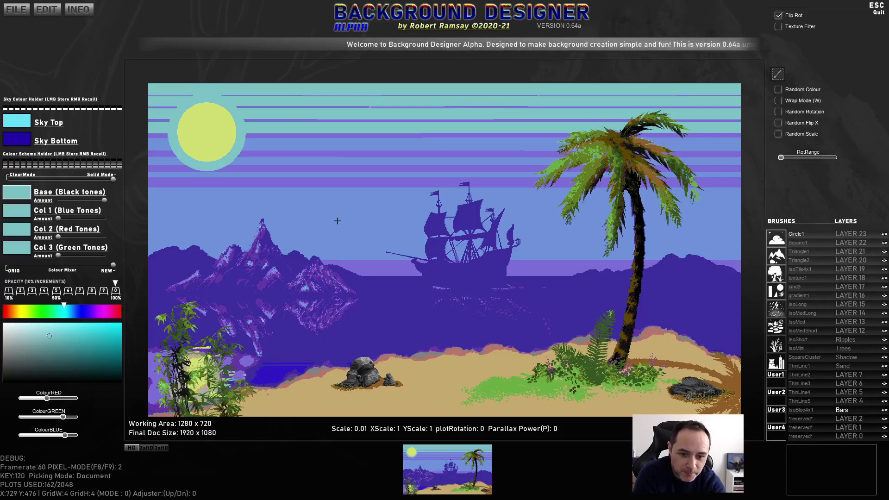
{"action": "key", "text": "F8"}
{"action": "key", "text": "F9"}
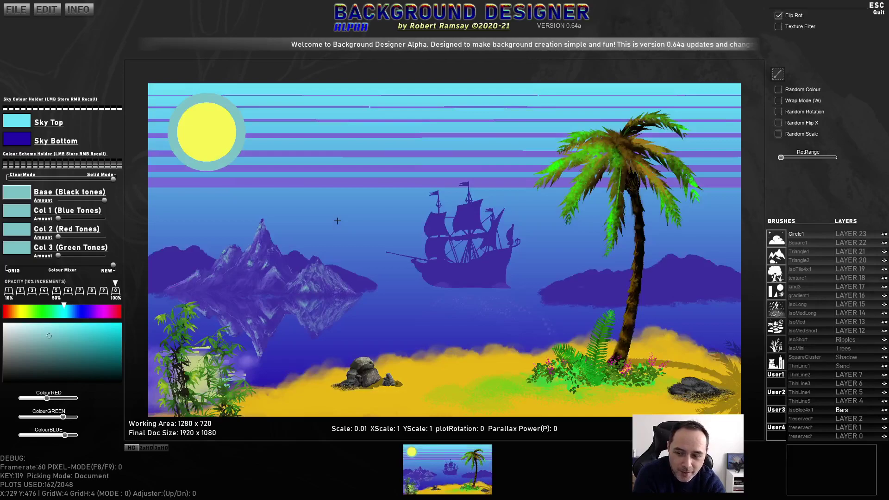
{"action": "key", "text": "F9"}
{"action": "key", "text": "F9"}
{"action": "key", "text": "F8"}
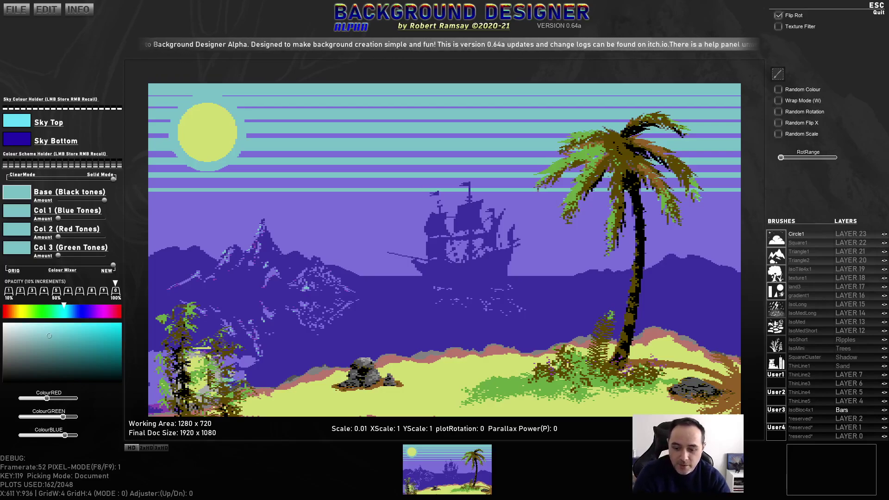
Switch to Photoshop, create a 3840 x 2160 pixel RGB document from the Clipboard type, and paste the captured screenshot into it
{"action": "key", "text": "alt+Tab"}
{"action": "key", "text": "alt+Tab"}
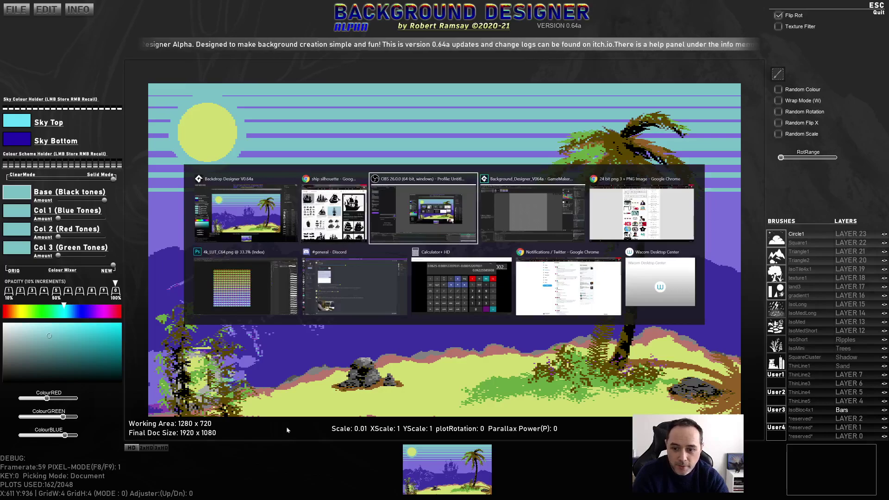
{"action": "left_click", "coordinate": [219, 268]}
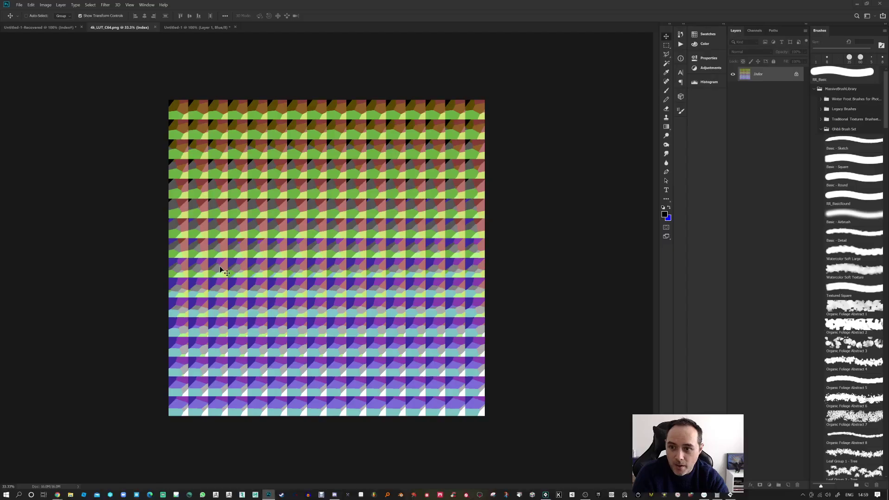
{"action": "left_click", "coordinate": [19, 4]}
{"action": "left_click", "coordinate": [28, 13]}
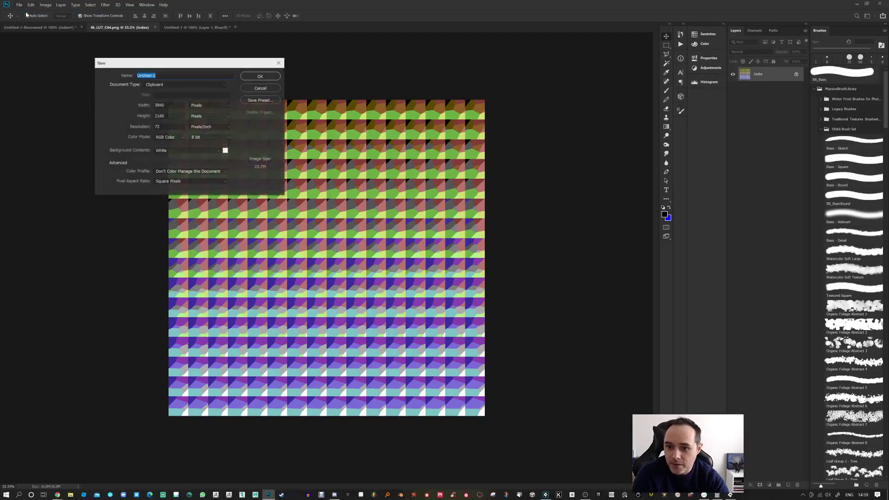
{"action": "left_click", "coordinate": [260, 77]}
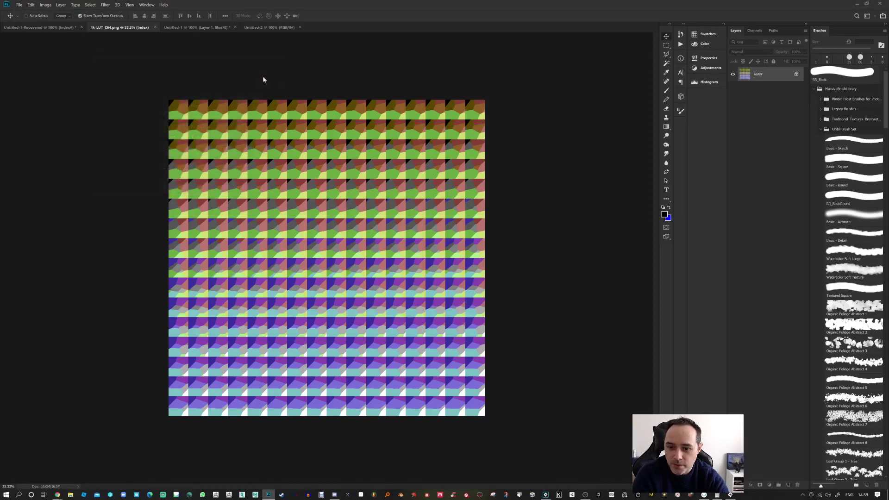
{"action": "key", "text": "ctrl+v"}
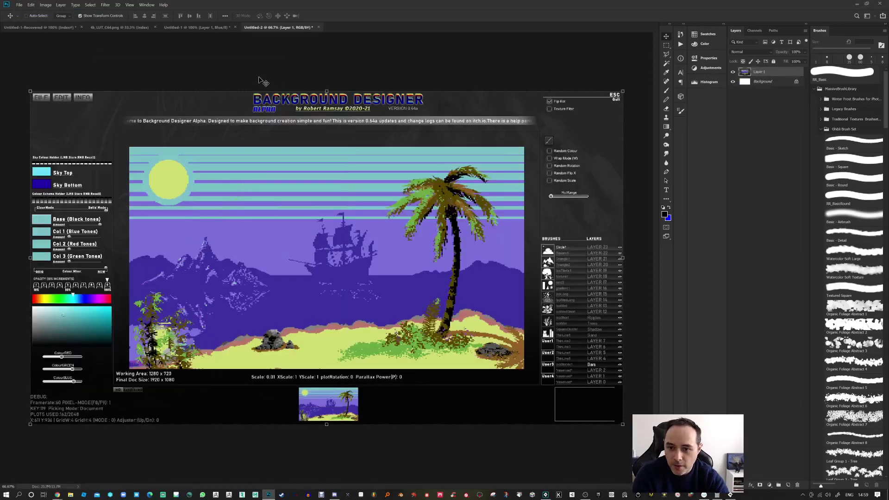
Select the beach artwork with a rectangular marquee and crop the image to it, dropping the surrounding interface
{"action": "key", "text": "m"}
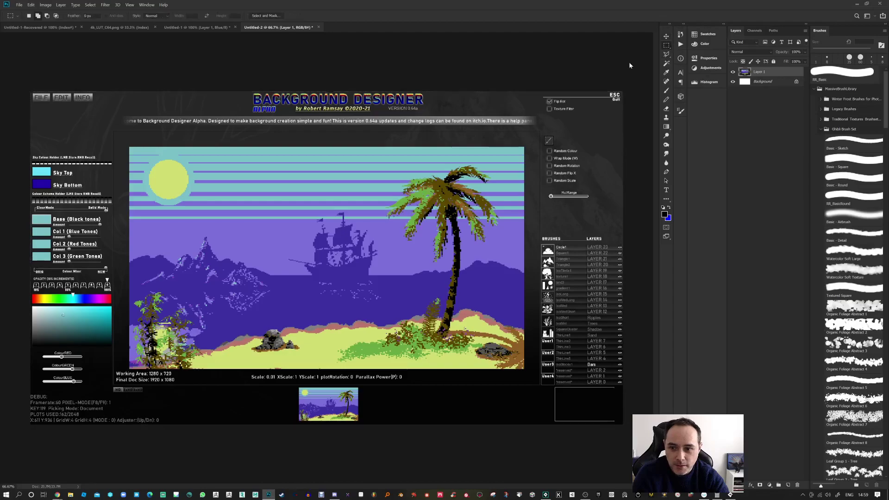
{"action": "left_click_drag", "start_coordinate": [123, 140], "coordinate": [529, 372]}
{"action": "key", "text": "alt+i"}
{"action": "key", "text": "p"}
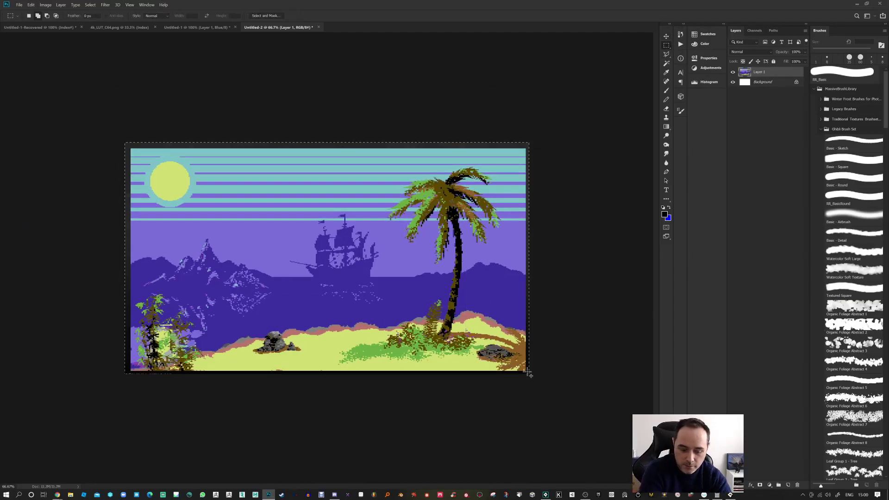
Erase the dark border strip along the artwork's left edge on Layer 1 and clear the selection
{"action": "key", "text": "ctrl+0"}
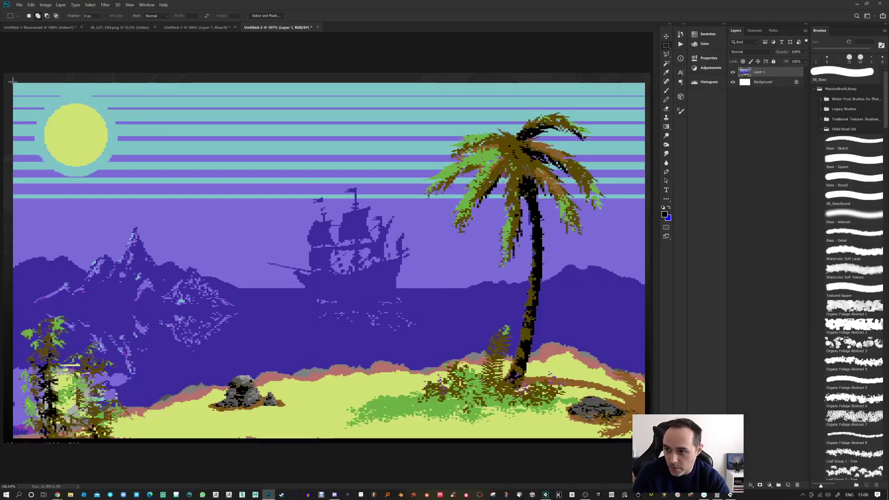
{"action": "left_click_drag", "start_coordinate": [13, 81], "coordinate": [254, 207]}
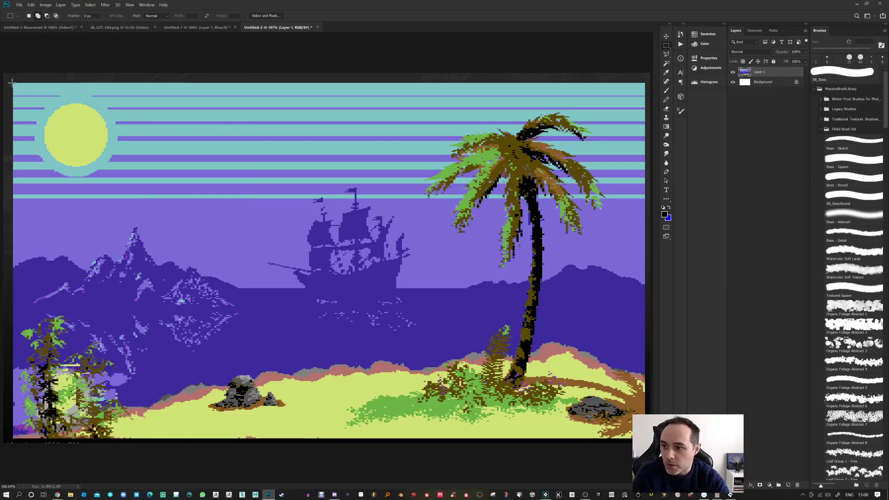
{"action": "scroll", "coordinate": [13, 83], "scroll_direction": "up", "scroll_amount": 6}
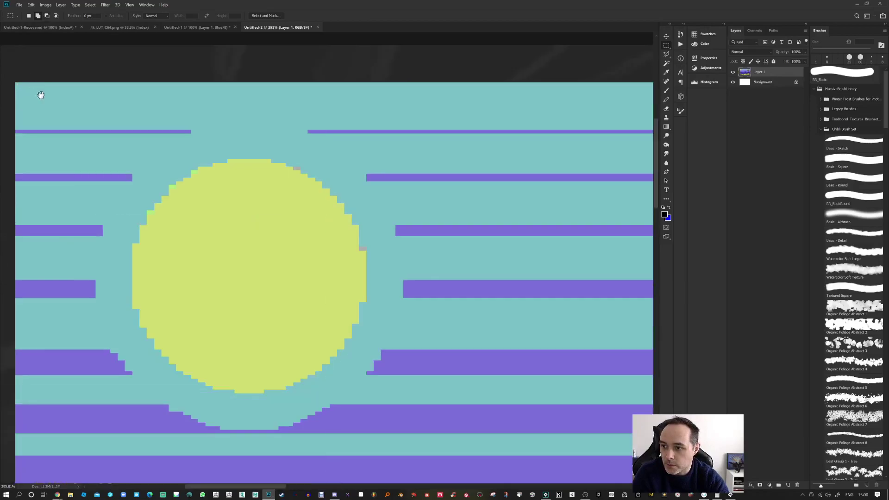
{"action": "left_click_drag", "start_coordinate": [41, 95], "coordinate": [277, 111]}
{"action": "left_click_drag", "start_coordinate": [217, 62], "coordinate": [251, 131]}
{"action": "key", "text": "Delete"}
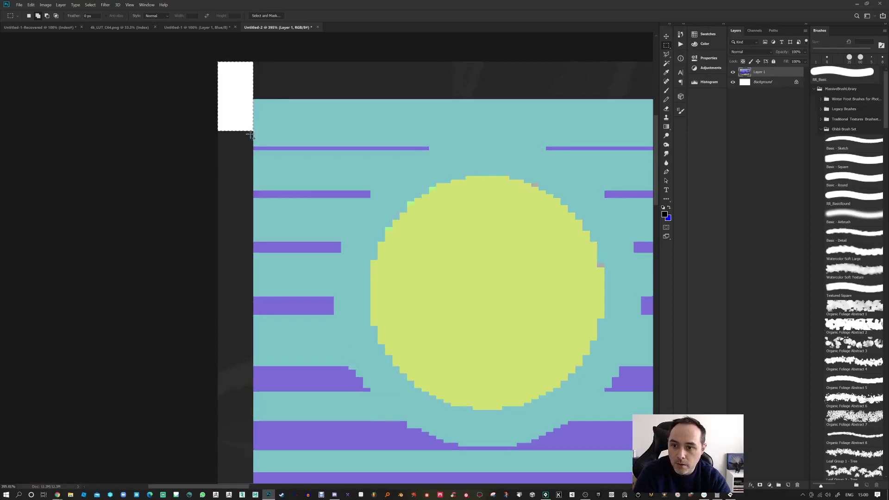
{"action": "left_click_drag", "start_coordinate": [247, 220], "coordinate": [252, 455]}
{"action": "key", "text": "Delete"}
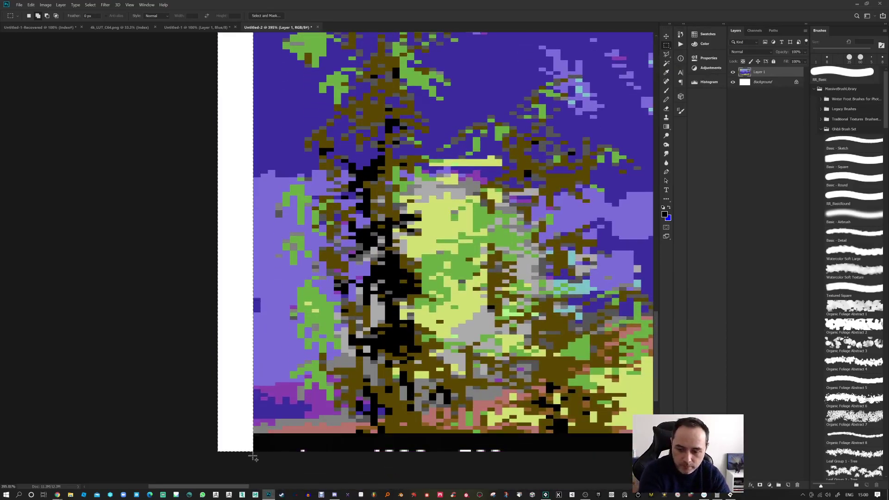
{"action": "key", "text": "ctrl+d"}
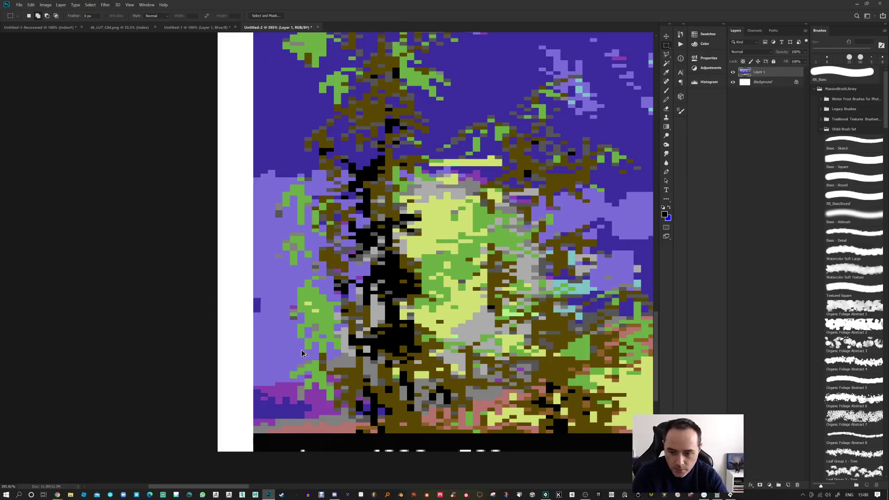
Select the beach artwork exactly inside its border, cut it, paste it onto a new layer, and hide Layer 1
{"action": "scroll", "coordinate": [301, 353], "scroll_direction": "down", "scroll_amount": 5}
{"action": "scroll", "coordinate": [302, 353], "scroll_direction": "down", "scroll_amount": 5}
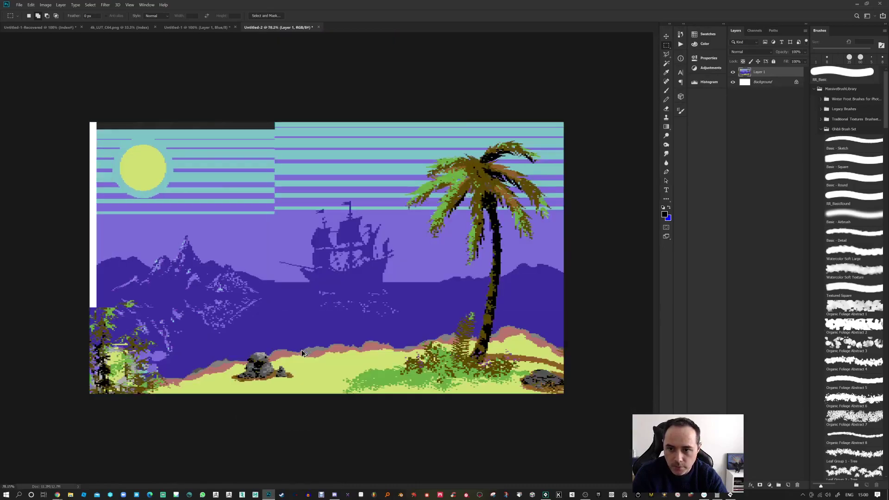
{"action": "scroll", "coordinate": [81, 116], "scroll_direction": "up", "scroll_amount": 2}
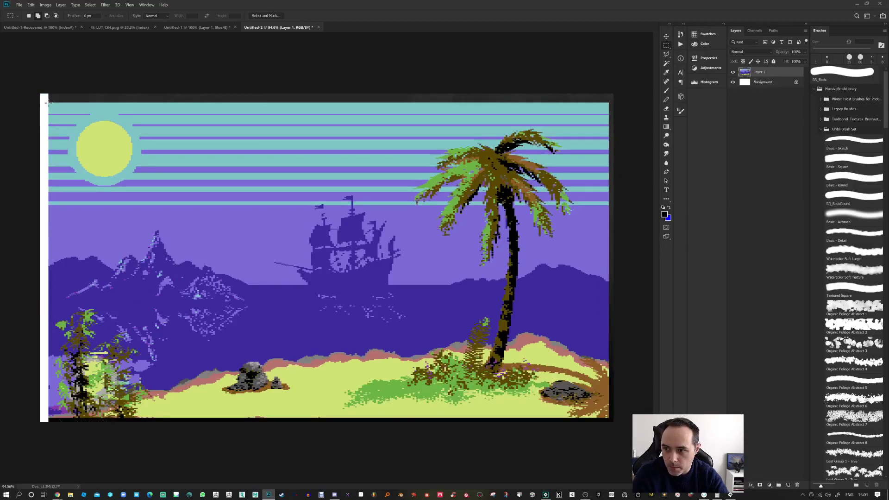
{"action": "left_click_drag", "start_coordinate": [46, 101], "coordinate": [610, 420]}
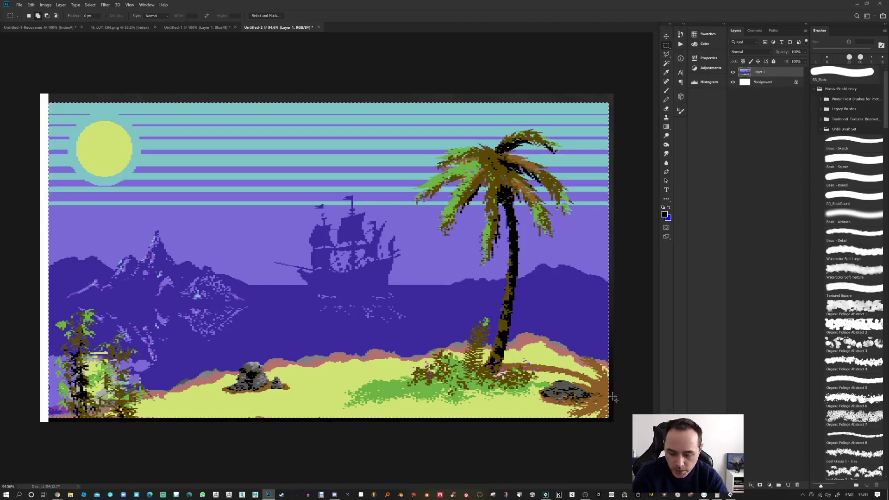
{"action": "key", "text": "ctrl+x"}
{"action": "key", "text": "ctrl+v"}
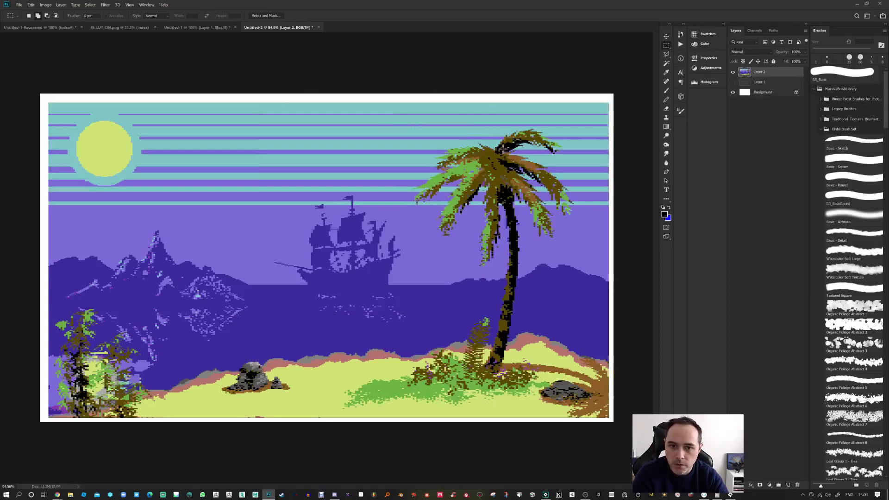
Delete Layer 1 and the Background layer, keeping only the artwork on Layer 2
{"action": "left_click_drag", "start_coordinate": [773, 73], "coordinate": [797, 485]}
{"action": "key", "text": "ctrl+z"}
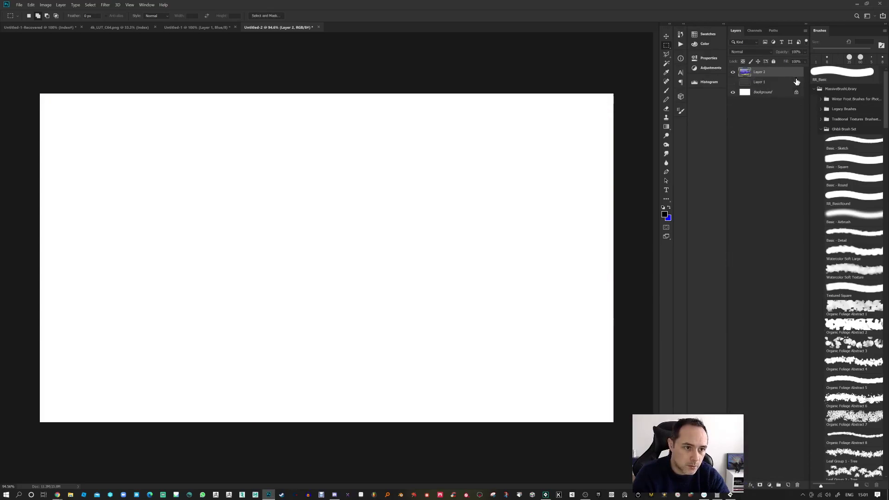
{"action": "left_click", "coordinate": [765, 84]}
{"action": "left_click", "coordinate": [780, 98]}
{"action": "left_click", "coordinate": [768, 83]}
{"action": "left_click", "coordinate": [775, 92], "text": "shift"}
{"action": "left_click_drag", "start_coordinate": [782, 97], "coordinate": [797, 485]}
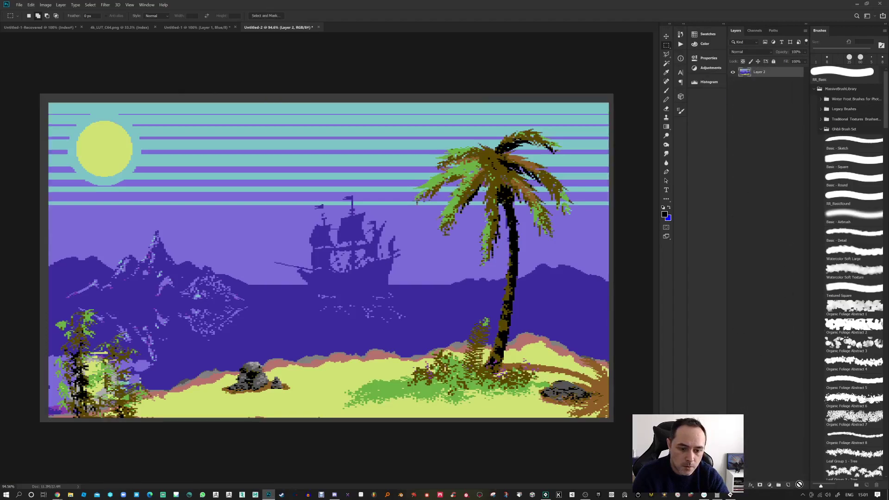
Trim the canvas on all four sides based on the top left pixel color
{"action": "key", "text": "alt+i"}
{"action": "key", "text": "r"}
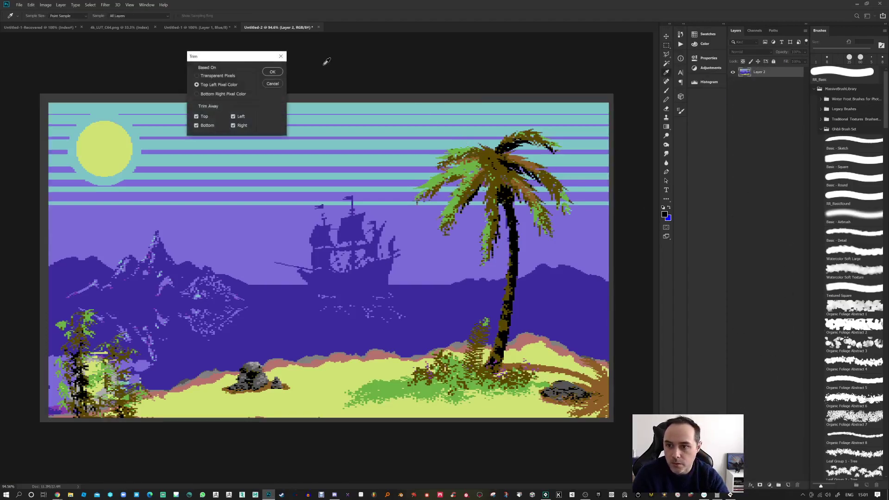
{"action": "left_click", "coordinate": [272, 71]}
Check the trimmed image's size with width and height in pixels, without resizing it
{"action": "left_click", "coordinate": [48, 6]}
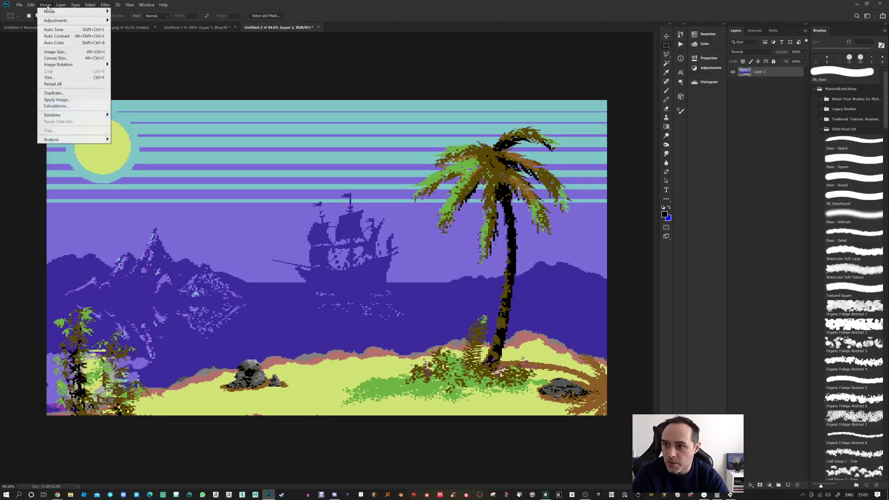
{"action": "left_click", "coordinate": [67, 52]}
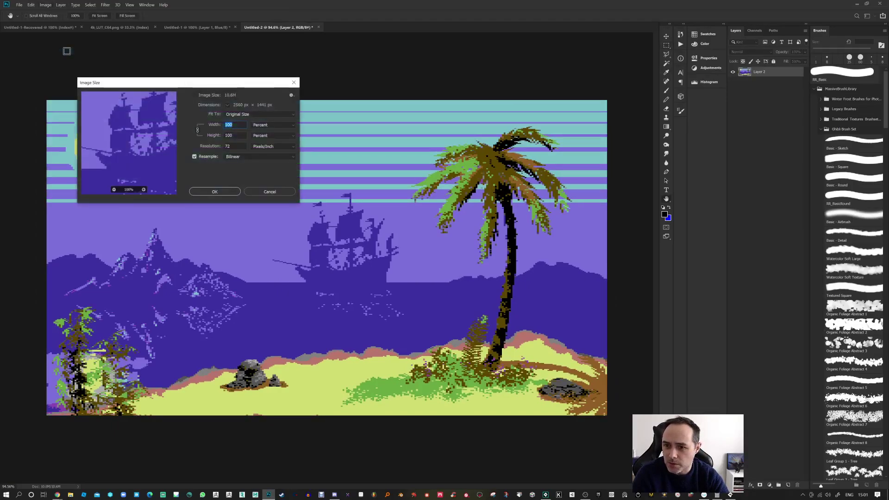
{"action": "left_click", "coordinate": [258, 128]}
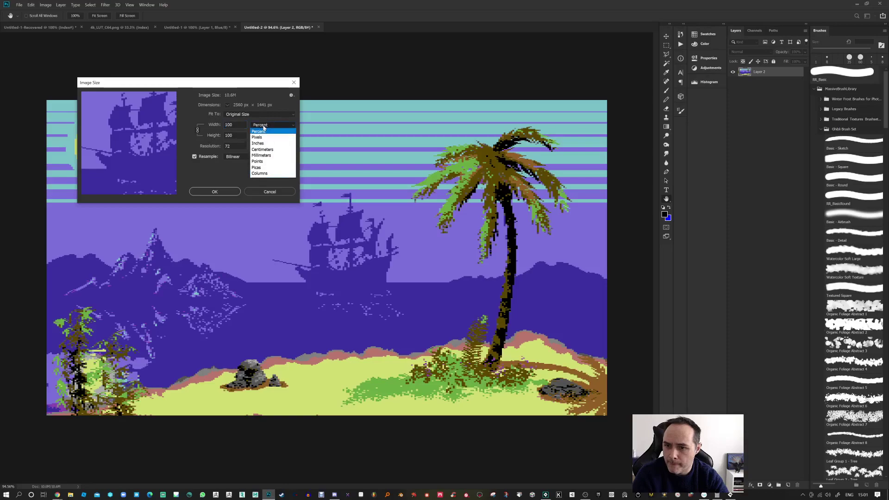
{"action": "left_click", "coordinate": [258, 138]}
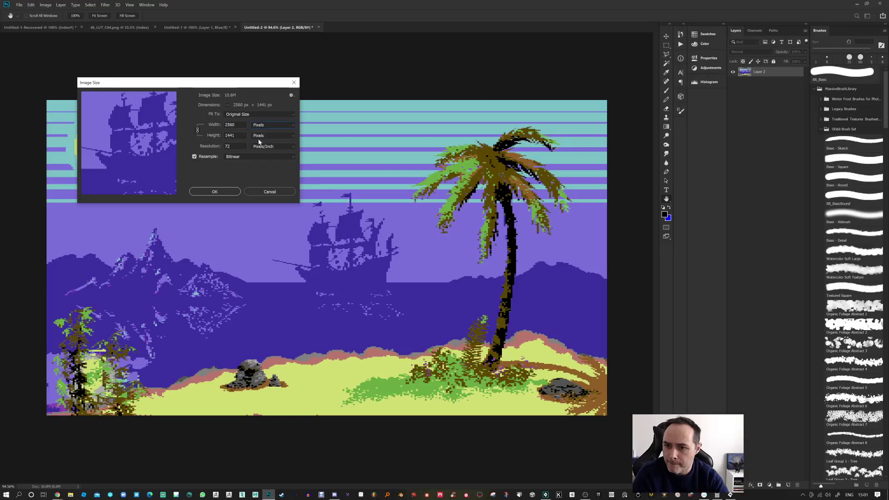
{"action": "double_click", "coordinate": [230, 125]}
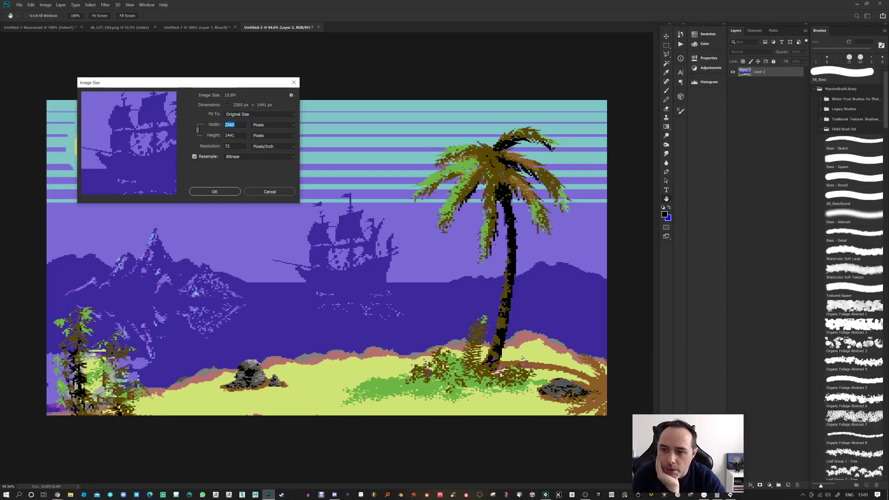
{"action": "left_click", "coordinate": [283, 192]}
Inspect the artwork's upper-left corner and bottom edge up close for leftover border pixels
{"action": "left_click_drag", "start_coordinate": [95, 124], "coordinate": [434, 322]}
{"action": "scroll", "coordinate": [157, 281], "scroll_direction": "up", "scroll_amount": 6}
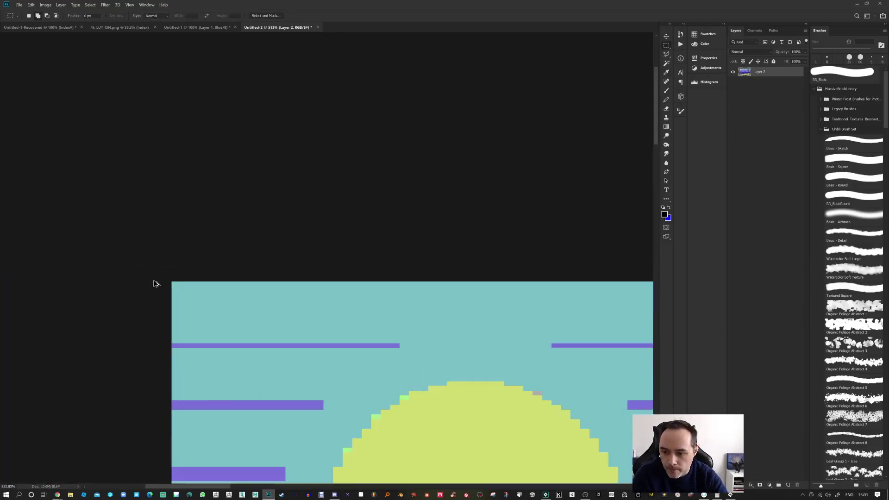
{"action": "scroll", "coordinate": [181, 293], "scroll_direction": "down", "scroll_amount": 5}
{"action": "scroll", "coordinate": [181, 297], "scroll_direction": "down", "scroll_amount": 8}
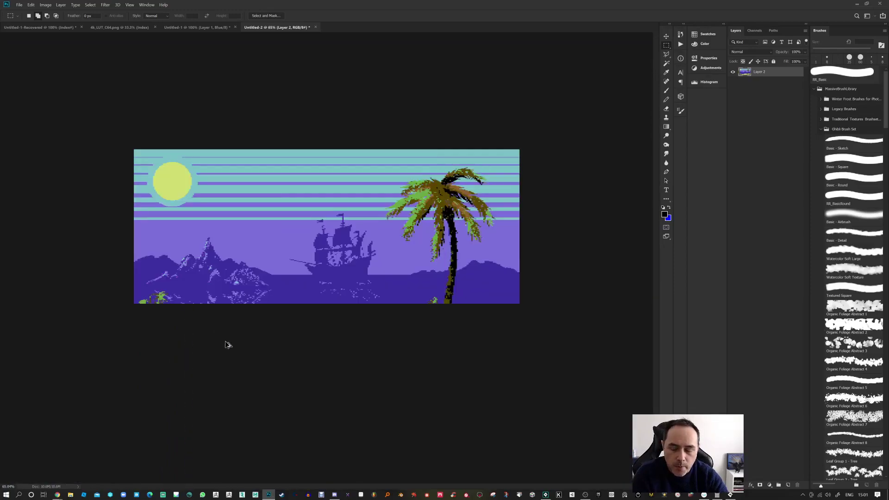
{"action": "scroll", "coordinate": [228, 432], "scroll_direction": "up", "scroll_amount": 5}
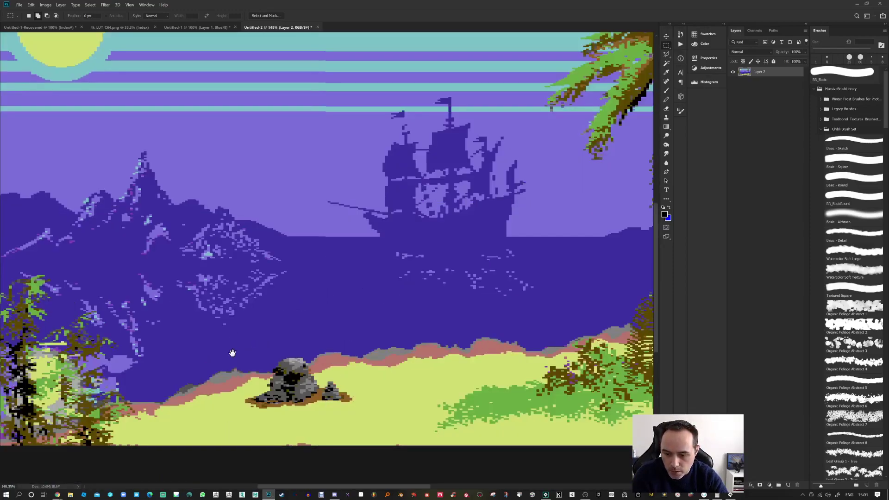
{"action": "scroll", "coordinate": [199, 284], "scroll_direction": "up", "scroll_amount": 20}
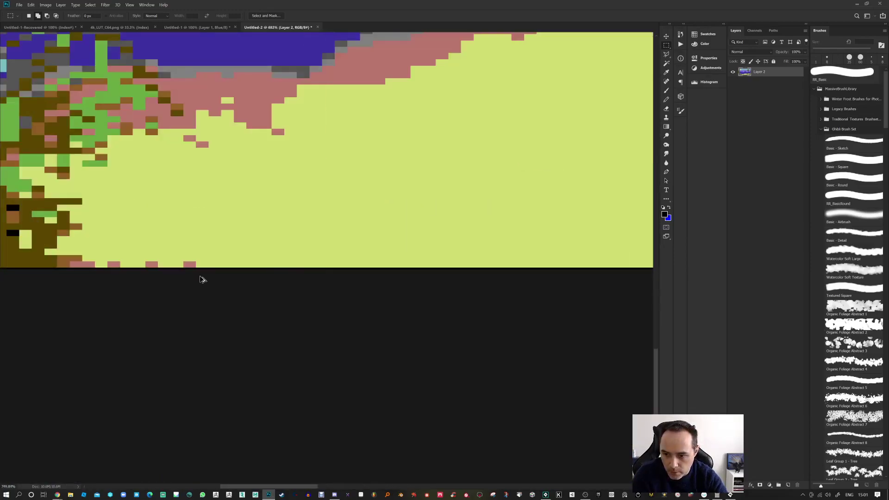
{"action": "scroll", "coordinate": [216, 287], "scroll_direction": "down", "scroll_amount": 20}
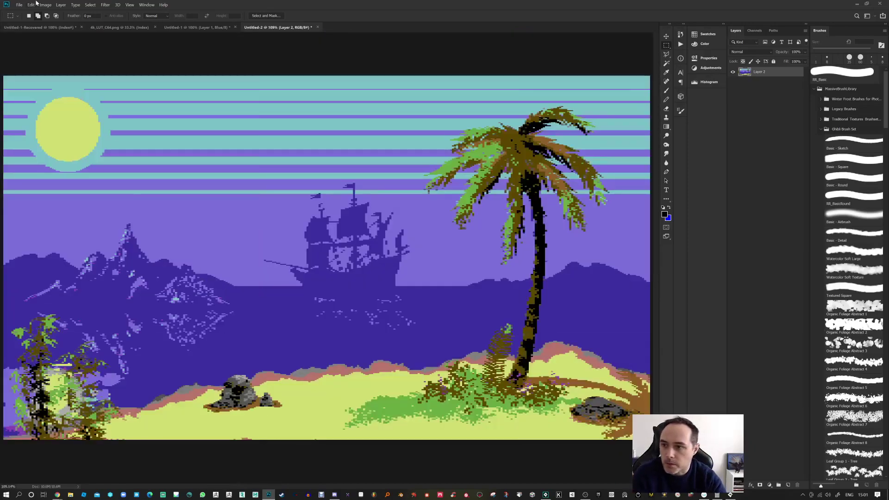
{"action": "left_click", "coordinate": [47, 5]}
{"action": "left_click", "coordinate": [56, 53]}
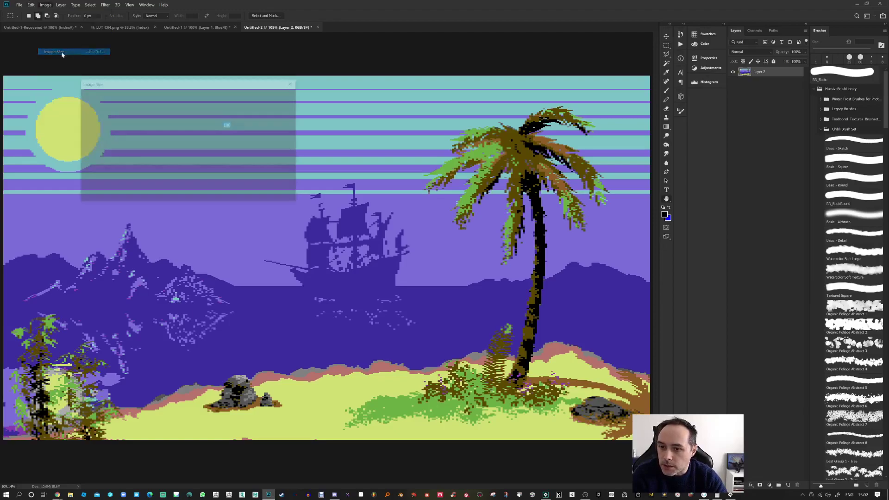
{"action": "left_click", "coordinate": [267, 124]}
{"action": "left_click", "coordinate": [259, 135]}
{"action": "type", "text": "0"}
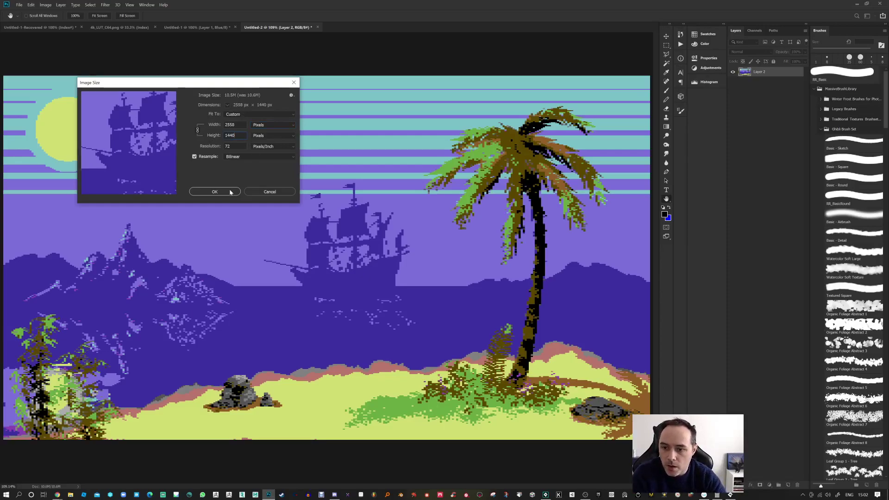
{"action": "left_click", "coordinate": [288, 192]}
Set the canvas size to 2560 x 1440 pixels with the anchor at top centre, accept the clipping, and check the bottom edge
{"action": "left_click", "coordinate": [45, 5]}
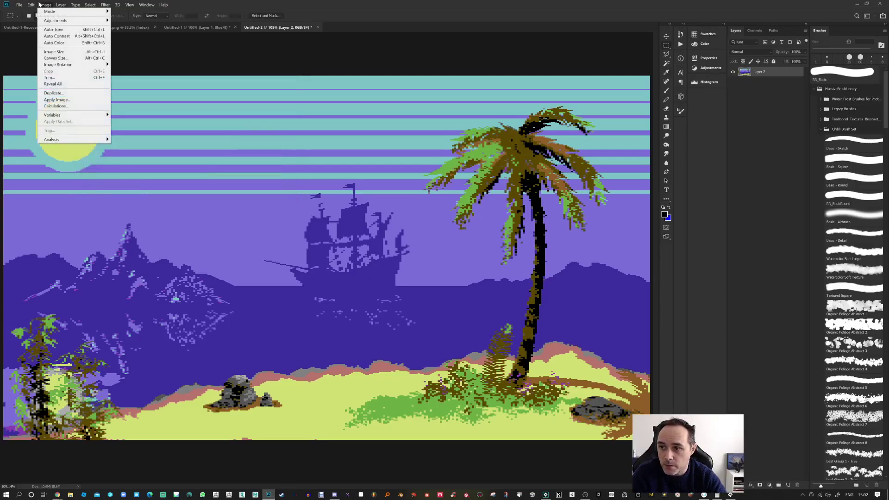
{"action": "left_click", "coordinate": [58, 58]}
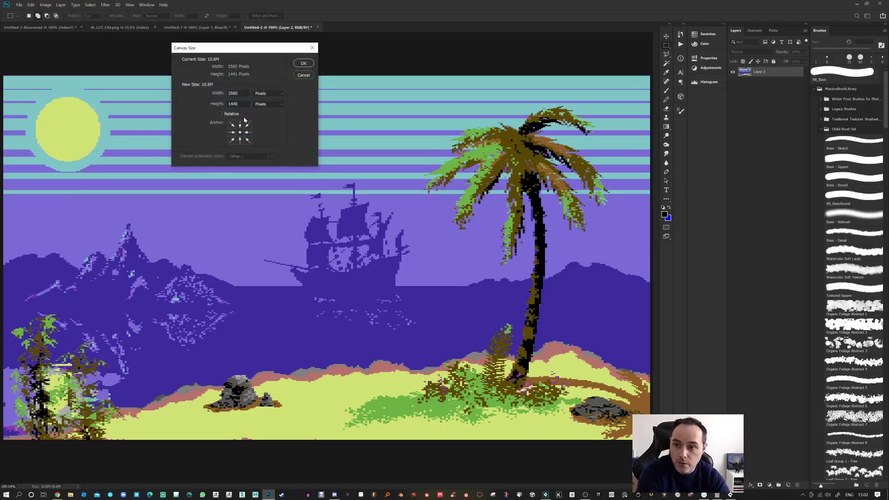
{"action": "left_click", "coordinate": [240, 140]}
{"action": "left_click", "coordinate": [241, 132]}
{"action": "left_click", "coordinate": [241, 124]}
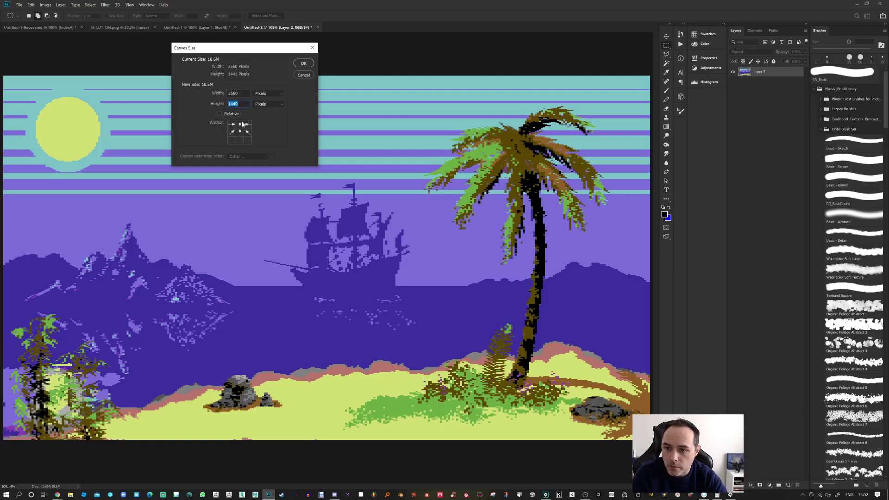
{"action": "left_click", "coordinate": [303, 65]}
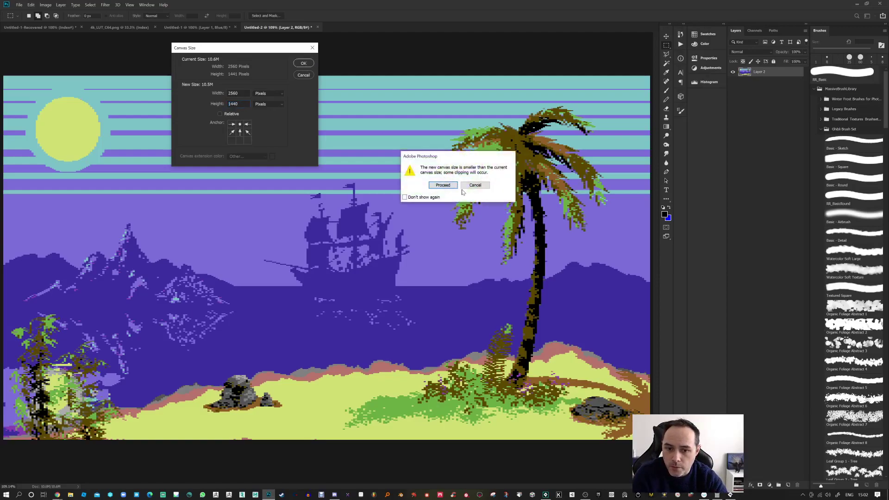
{"action": "left_click", "coordinate": [444, 185]}
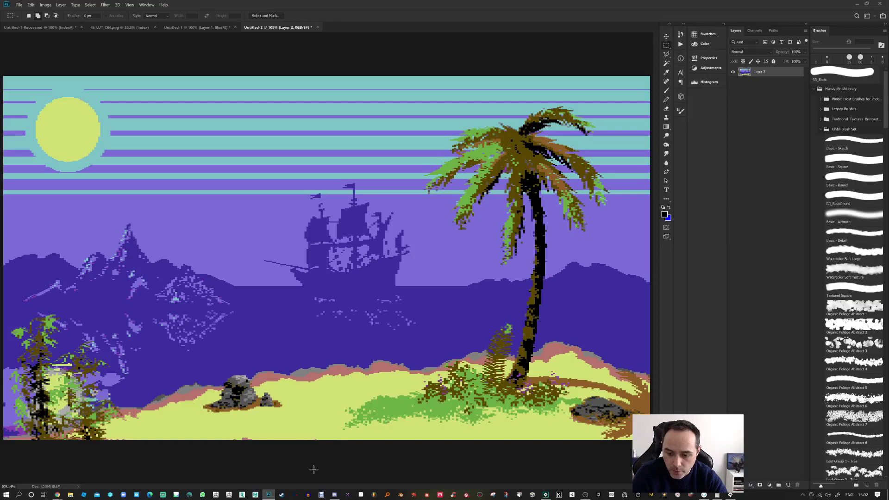
{"action": "scroll", "coordinate": [313, 469], "scroll_direction": "up", "scroll_amount": 8}
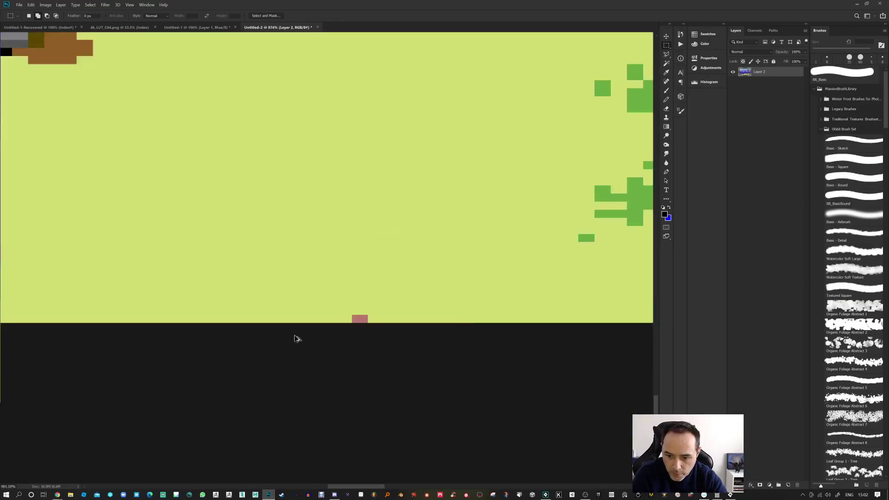
{"action": "scroll", "coordinate": [297, 339], "scroll_direction": "up", "scroll_amount": 1}
{"action": "key", "text": "ctrl+0"}
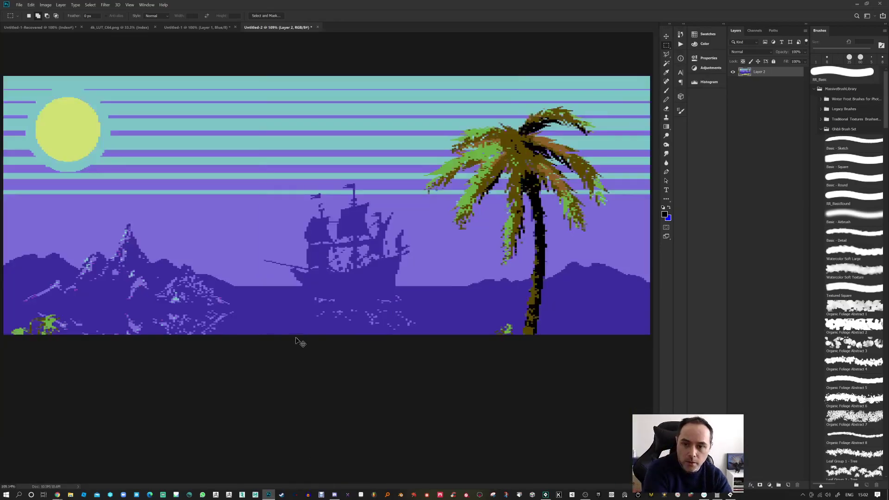
Try resizing the image to 320 x 180 pixels with Nearest Neighbor (hard edges) resampling, and undo the resize
{"action": "left_click", "coordinate": [46, 4]}
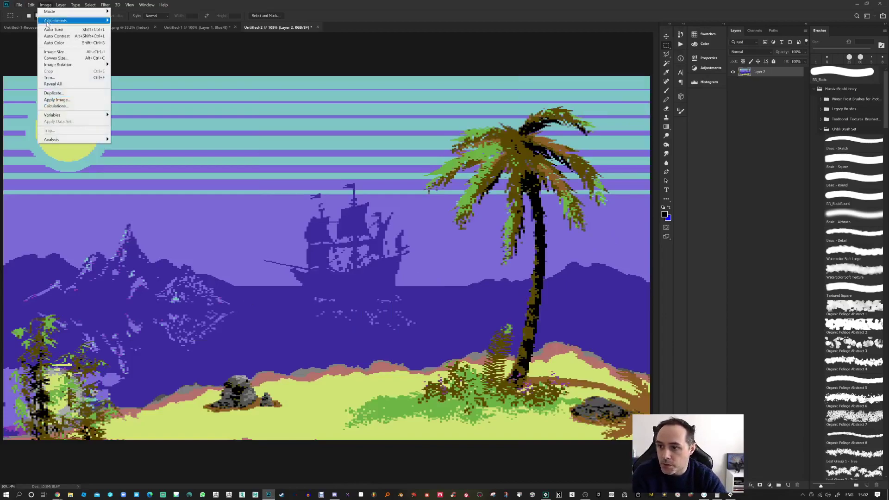
{"action": "left_click", "coordinate": [55, 52]}
{"action": "left_click", "coordinate": [268, 125]}
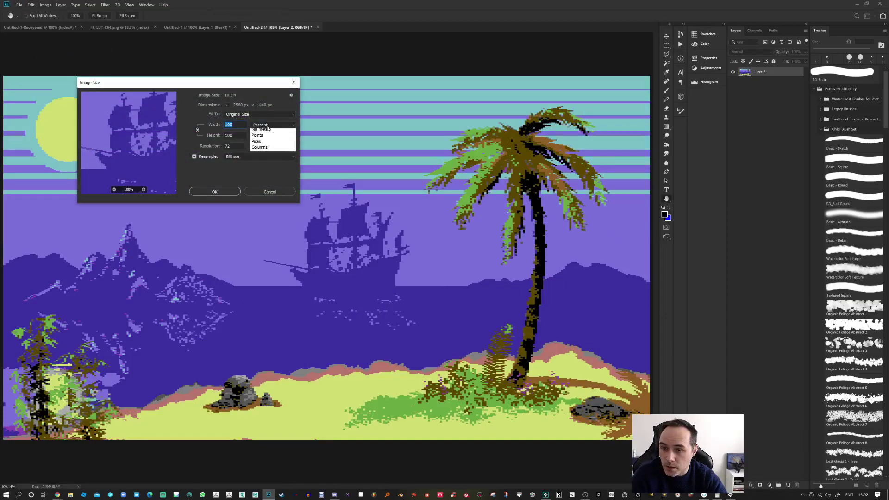
{"action": "left_click", "coordinate": [264, 134]}
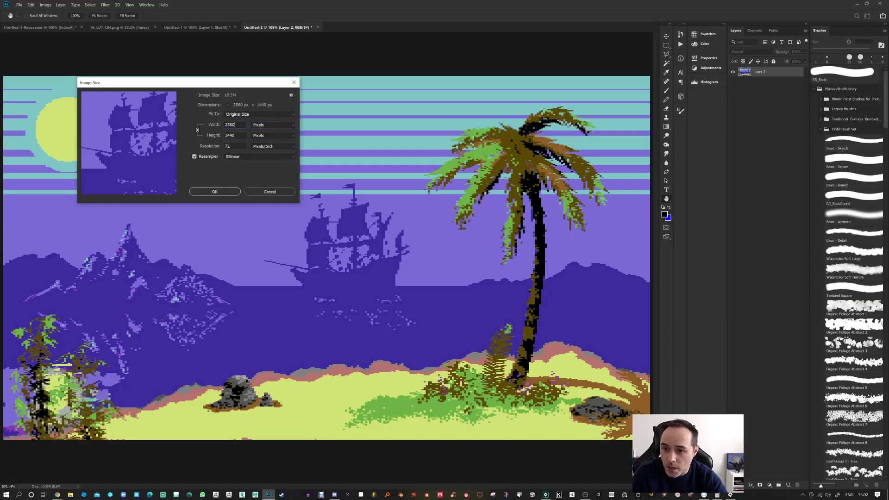
{"action": "type", "text": "320"}
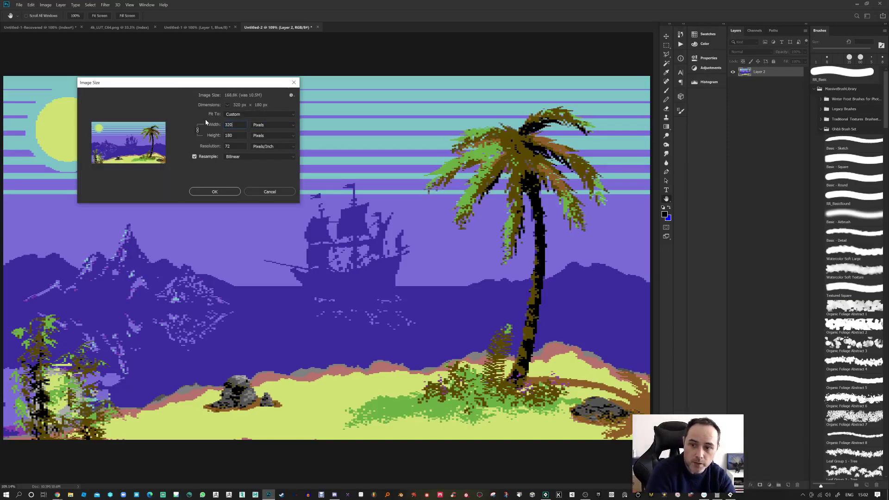
{"action": "left_click", "coordinate": [242, 157]}
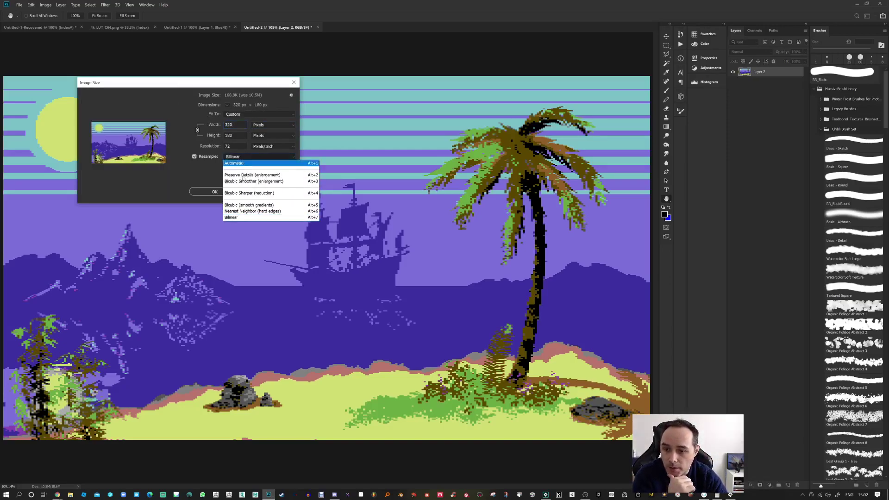
{"action": "left_click", "coordinate": [241, 210]}
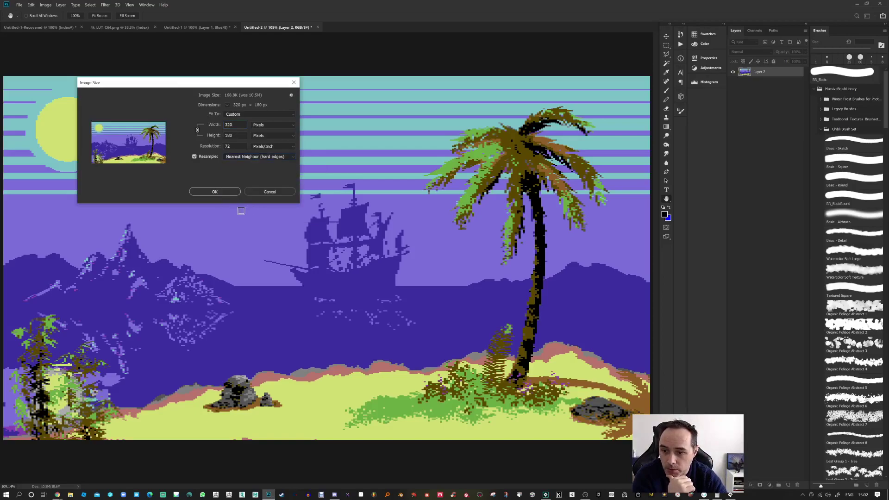
{"action": "left_click", "coordinate": [214, 192]}
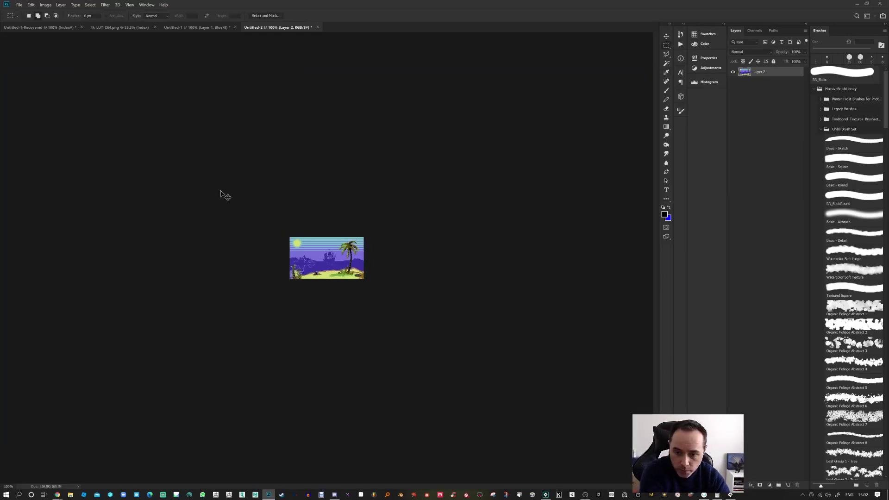
{"action": "key", "text": "ctrl+0"}
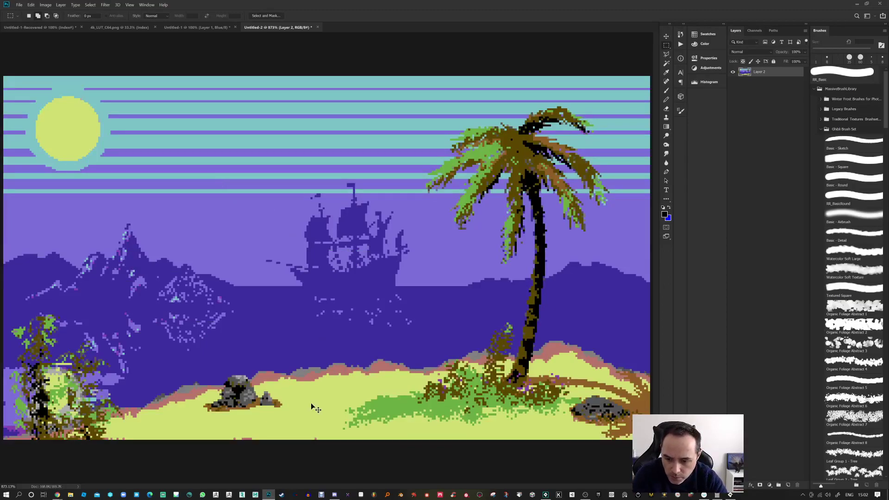
{"action": "key", "text": "ctrl+z"}
{"action": "key", "text": "ctrl+0"}
Resize the image to 160 x 180 pixels without constrained proportions, using Nearest Neighbor (hard edges) resampling
{"action": "left_click", "coordinate": [45, 5]}
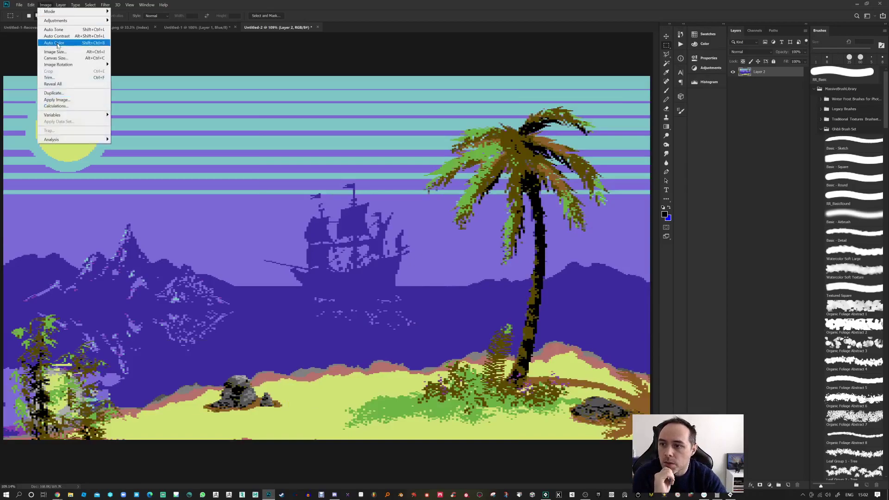
{"action": "left_click", "coordinate": [53, 66]}
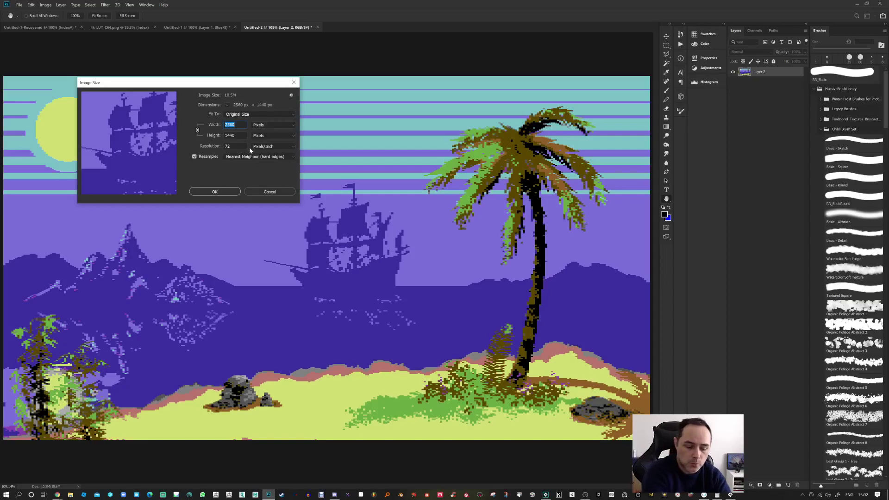
{"action": "type", "text": "160"}
{"action": "key", "text": "Tab"}
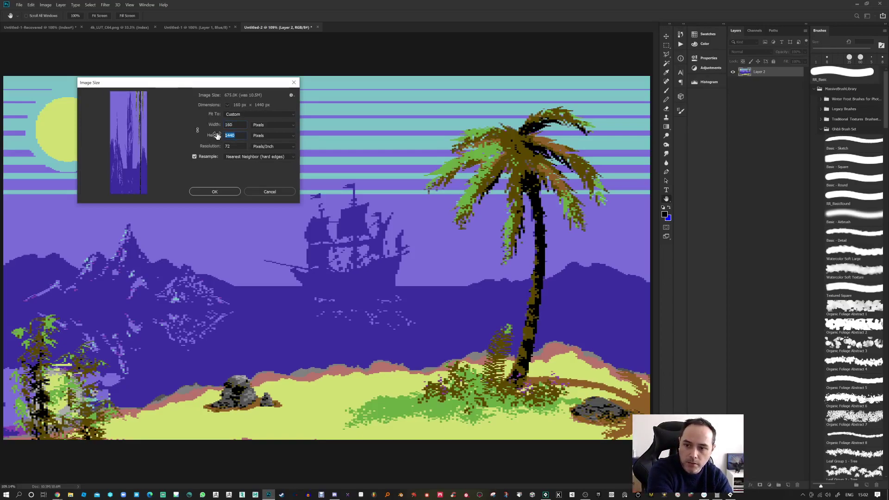
{"action": "type", "text": "180"}
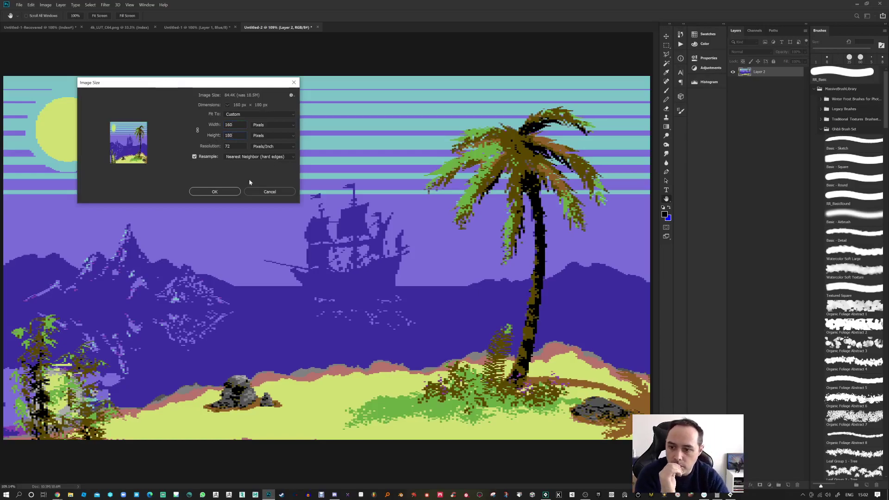
{"action": "left_click", "coordinate": [228, 191]}
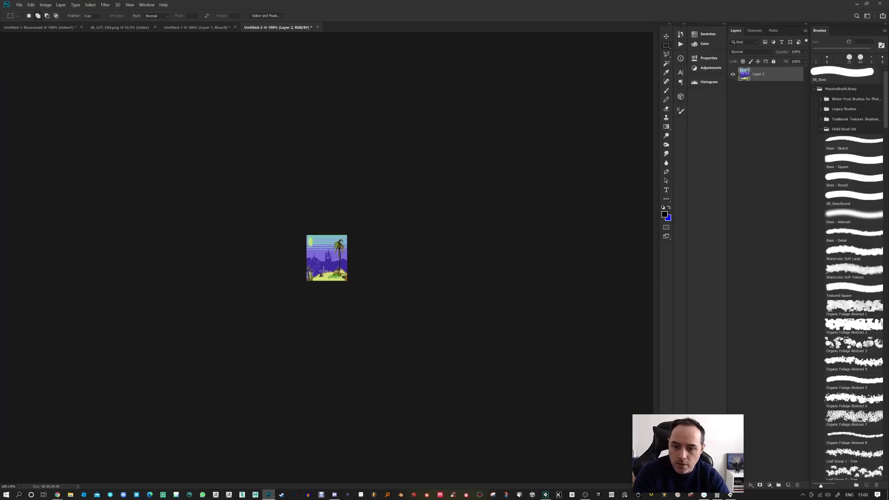
Try resizing the image to 320 x 180 pixels with Nearest Neighbor (hard edges) resampling, and undo the last two resizes
{"action": "scroll", "coordinate": [322, 279], "scroll_direction": "up", "scroll_amount": 10}
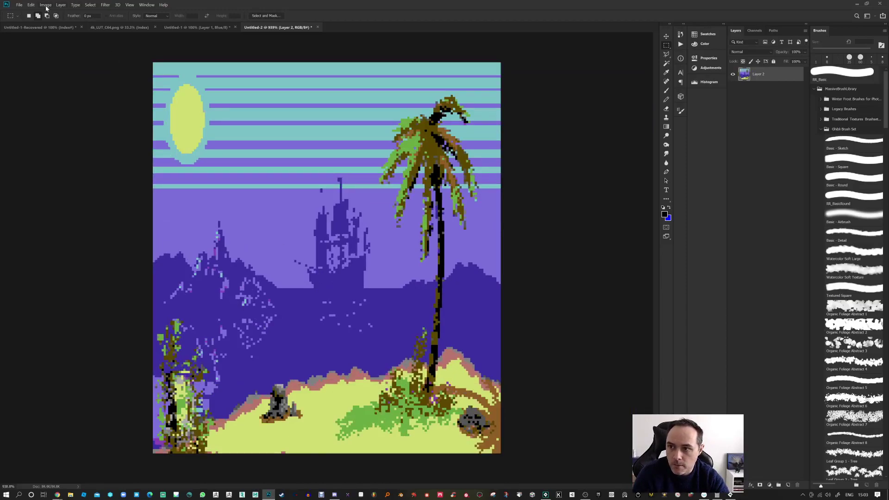
{"action": "left_click", "coordinate": [46, 5]}
{"action": "left_click", "coordinate": [55, 53]}
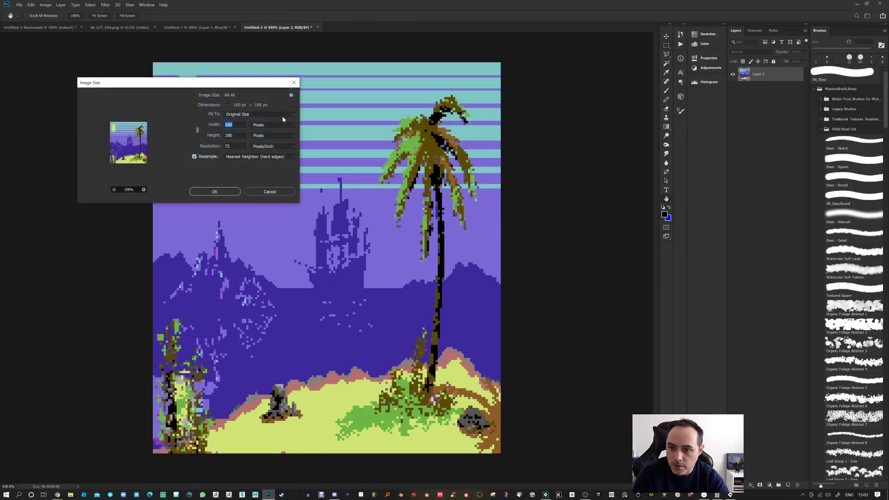
{"action": "type", "text": "320"}
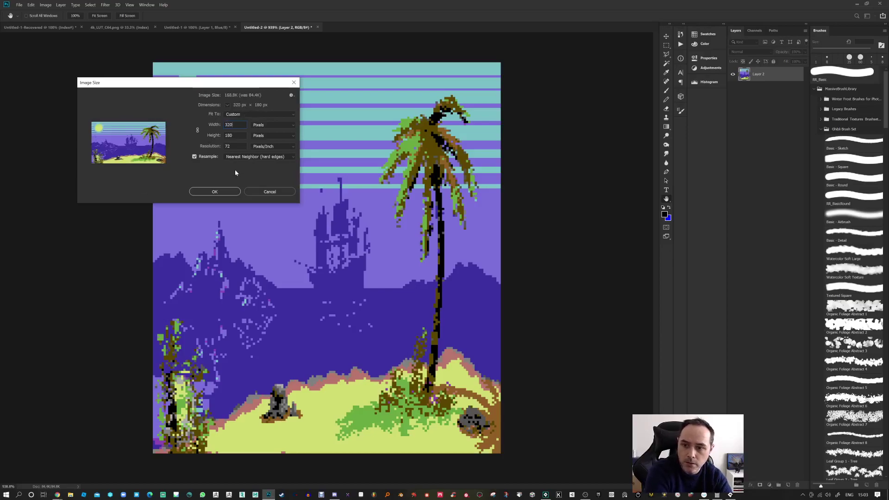
{"action": "left_click", "coordinate": [216, 190]}
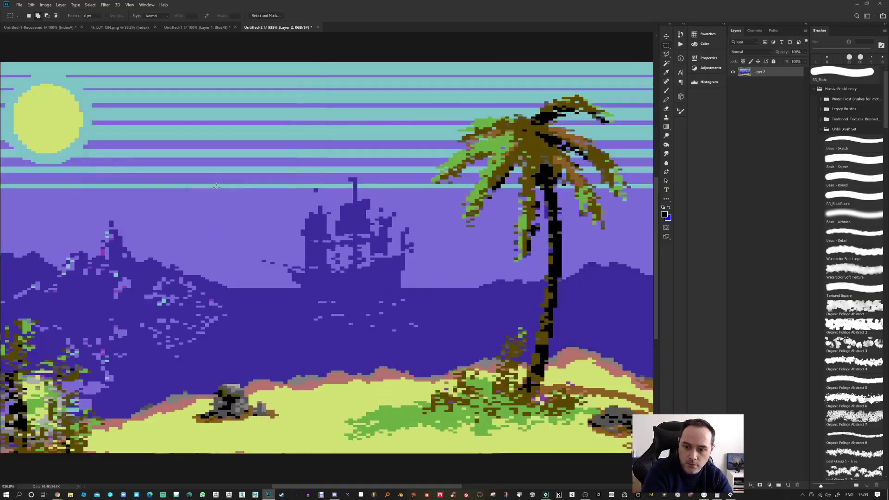
{"action": "key", "text": "ctrl+minus"}
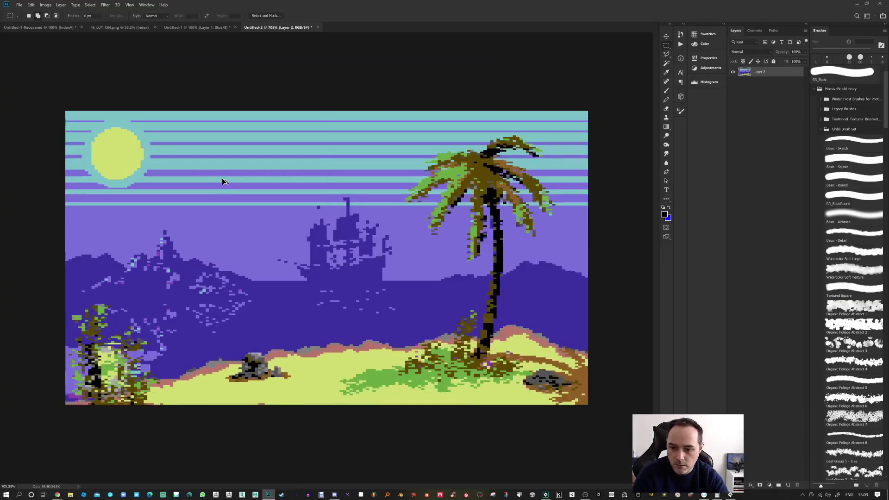
{"action": "key", "text": "ctrl+z"}
{"action": "key", "text": "ctrl+z"}
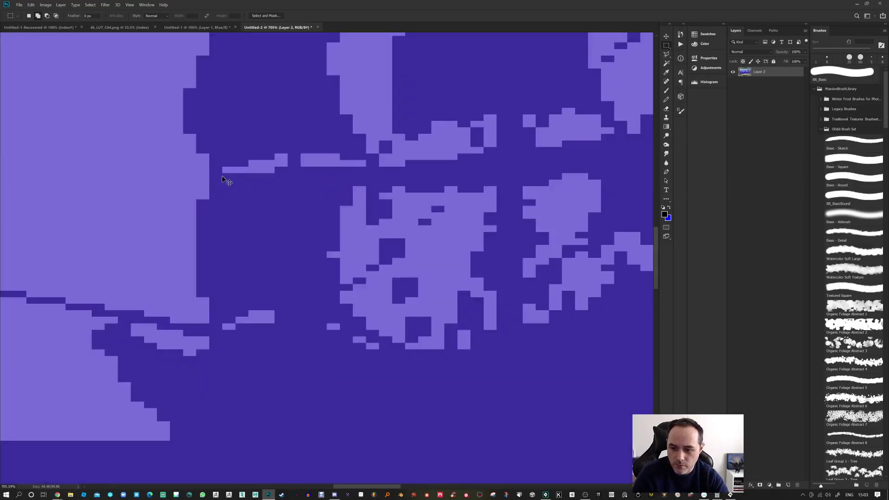
{"action": "key", "text": "ctrl+0"}
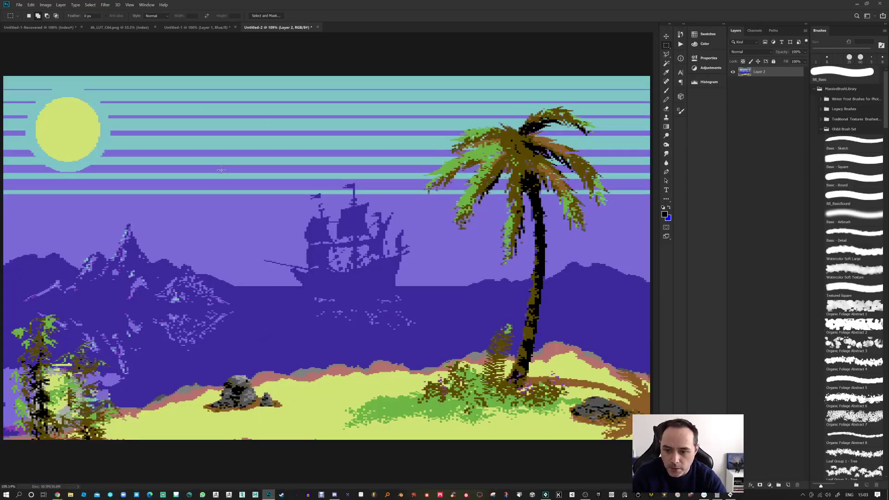
Resize the full-size image to 1280 x 720 pixels using Nearest Neighbor (hard edges) resampling
{"action": "scroll", "coordinate": [221, 174], "scroll_direction": "down", "scroll_amount": 1}
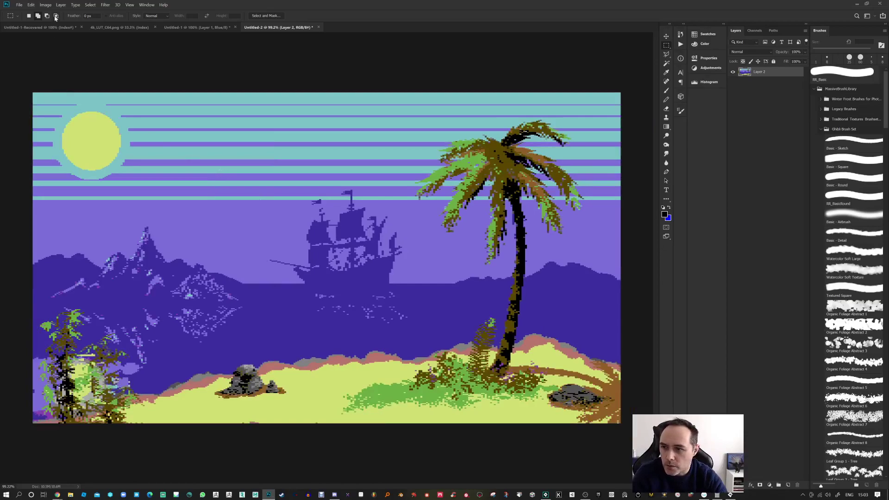
{"action": "left_click", "coordinate": [45, 5]}
{"action": "left_click", "coordinate": [54, 52]}
{"action": "type", "text": "1280"}
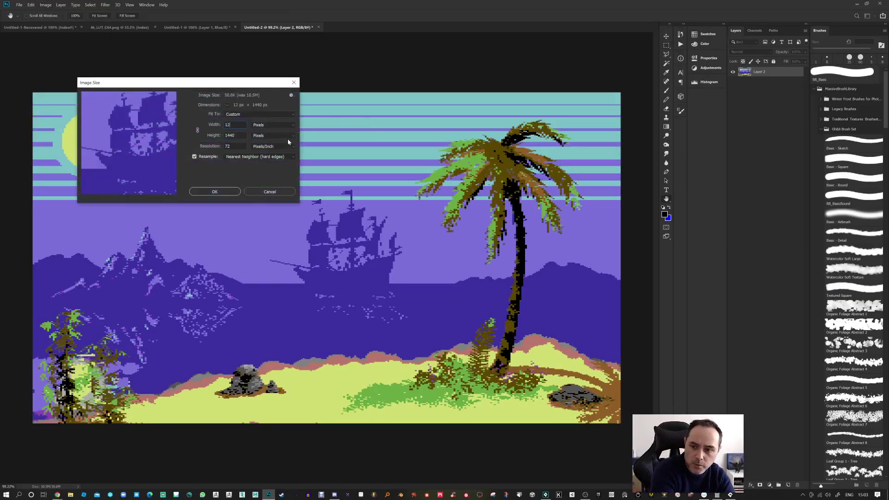
{"action": "type", "text": "720"}
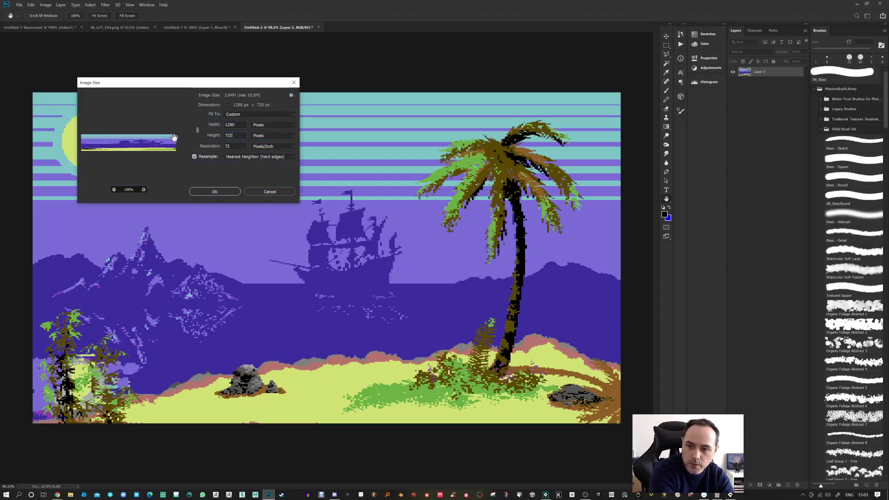
{"action": "left_click", "coordinate": [222, 191]}
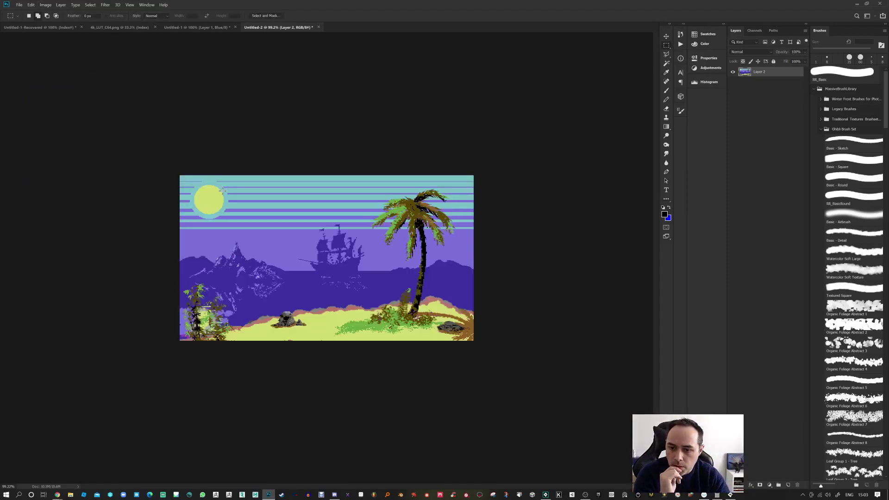
Set up the Pencil tool with the basic brush preset at 1 px, close up on the ship's bowsprit
{"action": "scroll", "coordinate": [300, 253], "scroll_direction": "up", "scroll_amount": 10}
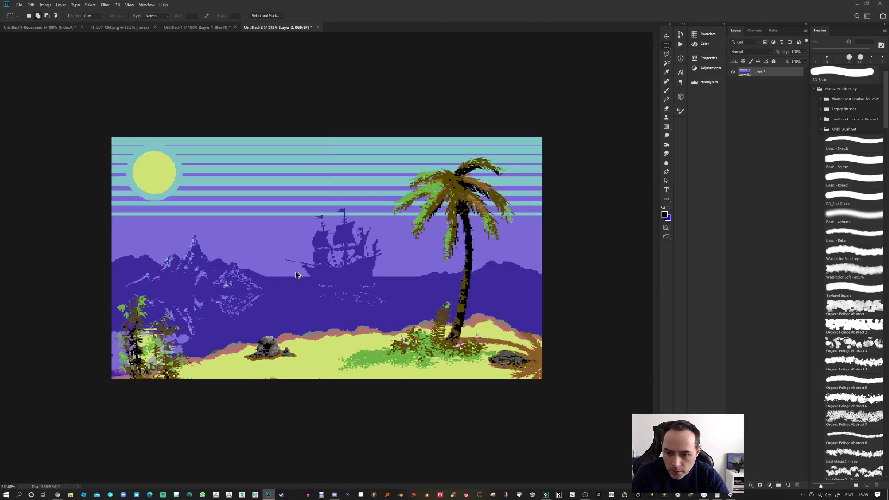
{"action": "scroll", "coordinate": [270, 273], "scroll_direction": "up", "scroll_amount": 6}
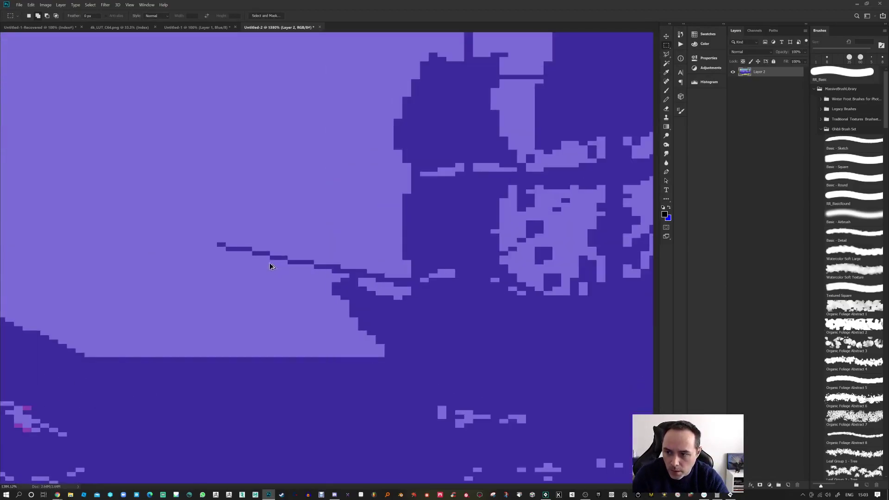
{"action": "scroll", "coordinate": [314, 227], "scroll_direction": "up", "scroll_amount": 4}
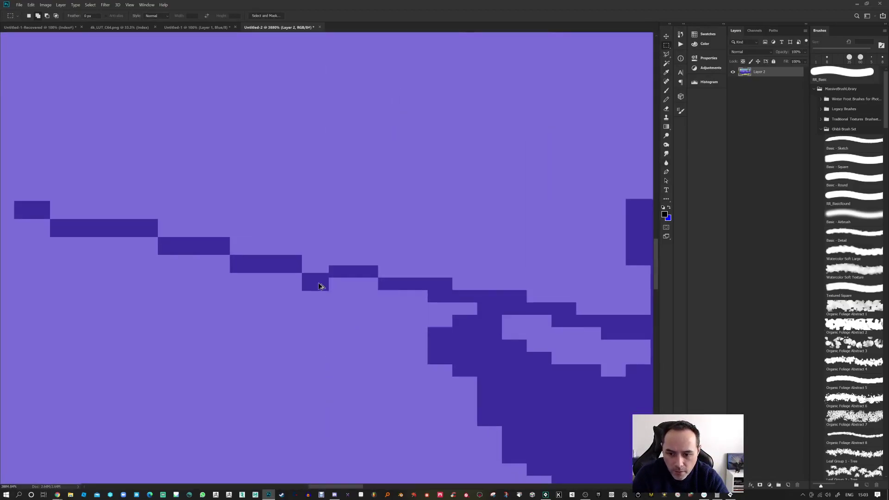
{"action": "left_click", "coordinate": [666, 100]}
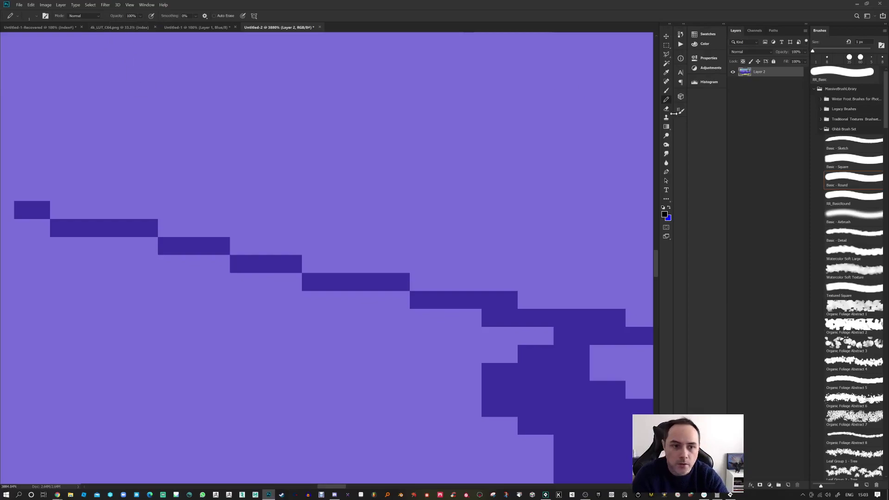
{"action": "mouse_move", "coordinate": [432, 250]}
{"action": "left_mouse_down"}
{"action": "mouse_move", "coordinate": [450, 203]}
{"action": "mouse_move", "coordinate": [473, 178]}
{"action": "left_mouse_up"}
{"action": "key", "text": "ctrl+z"}
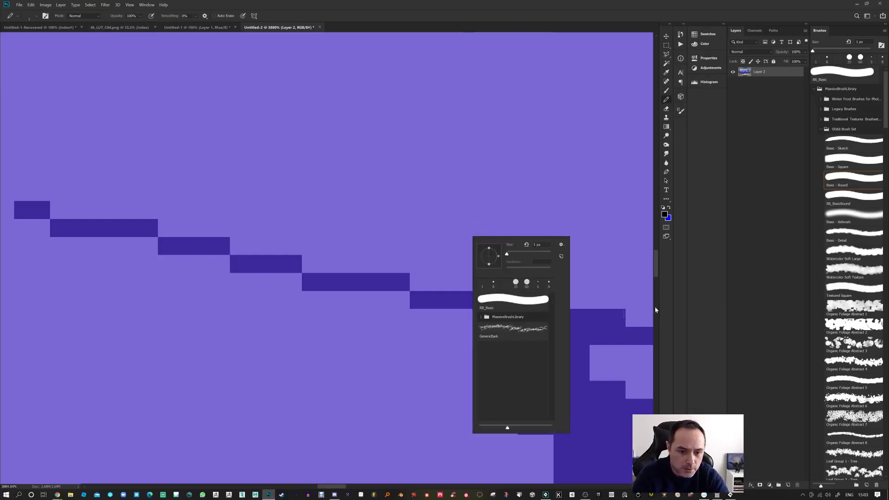
{"action": "left_click", "coordinate": [504, 300]}
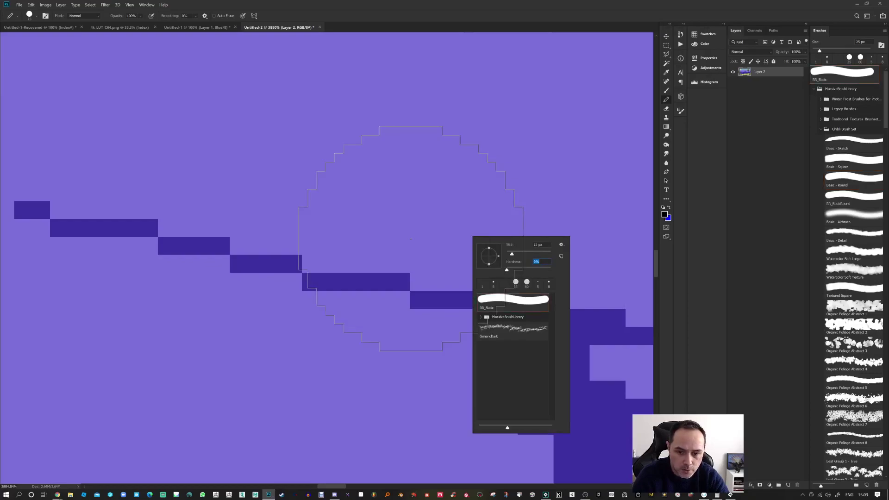
{"action": "left_click_drag", "start_coordinate": [512, 254], "coordinate": [505, 254]}
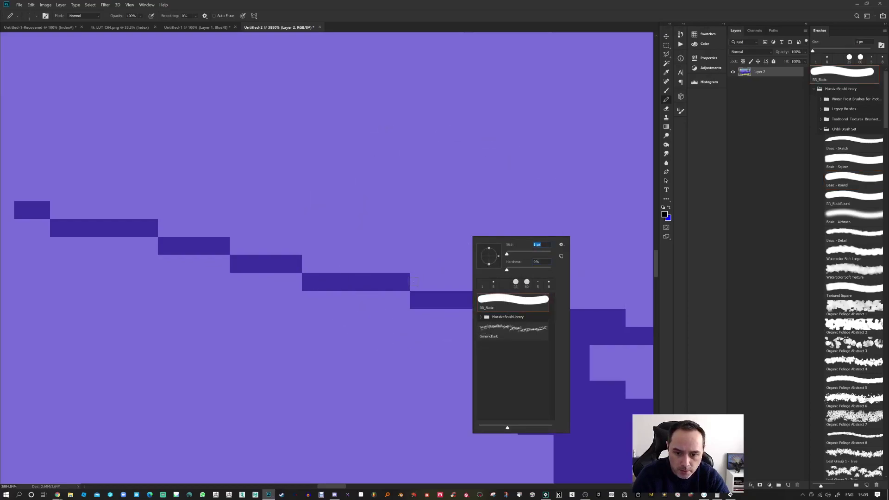
Try single-pixel pencil dots beside a step of the bowsprit to compare pixel sizes, and undo them
{"action": "left_click", "coordinate": [414, 277]}
{"action": "left_click", "coordinate": [414, 287]}
{"action": "key", "text": "ctrl+z"}
{"action": "key", "text": "ctrl+z"}
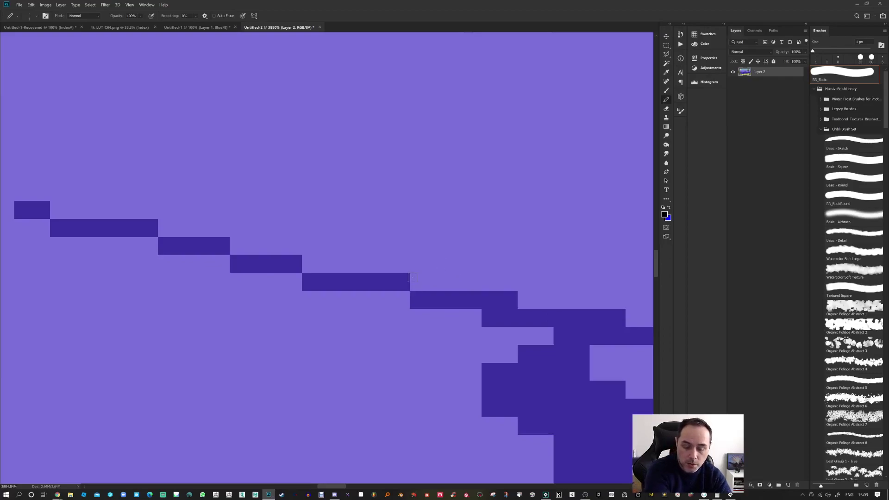
Resize the image to 640 x 360 pixels with constrained proportions and Nearest Neighbor (hard edges) resampling
{"action": "key", "text": "ctrl+0"}
{"action": "left_click", "coordinate": [45, 5]}
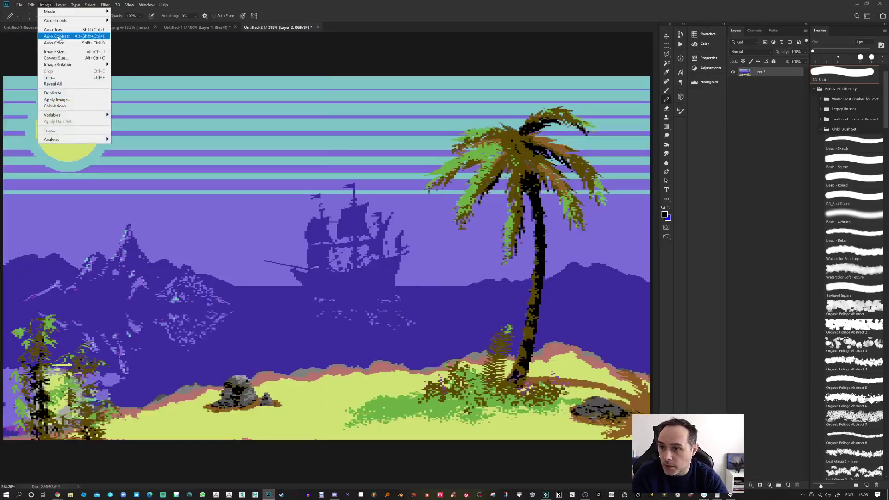
{"action": "left_click", "coordinate": [56, 52]}
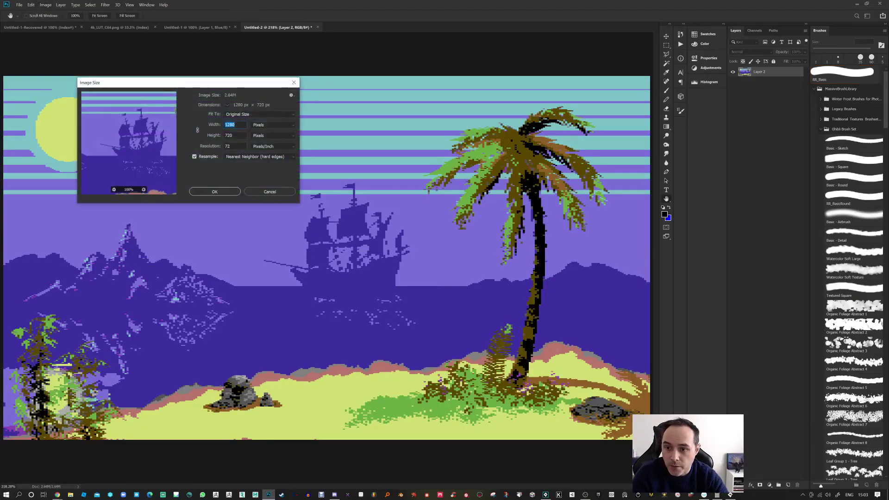
{"action": "type", "text": "640"}
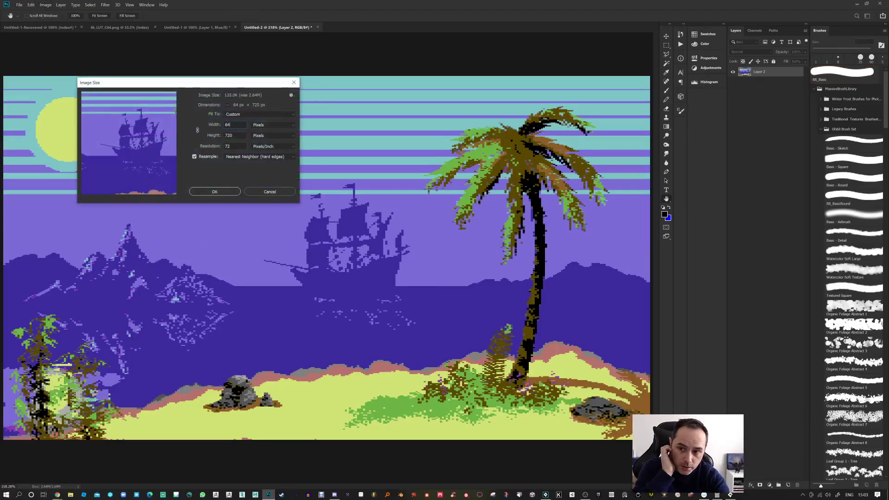
{"action": "left_click", "coordinate": [197, 130]}
{"action": "type", "text": "640"}
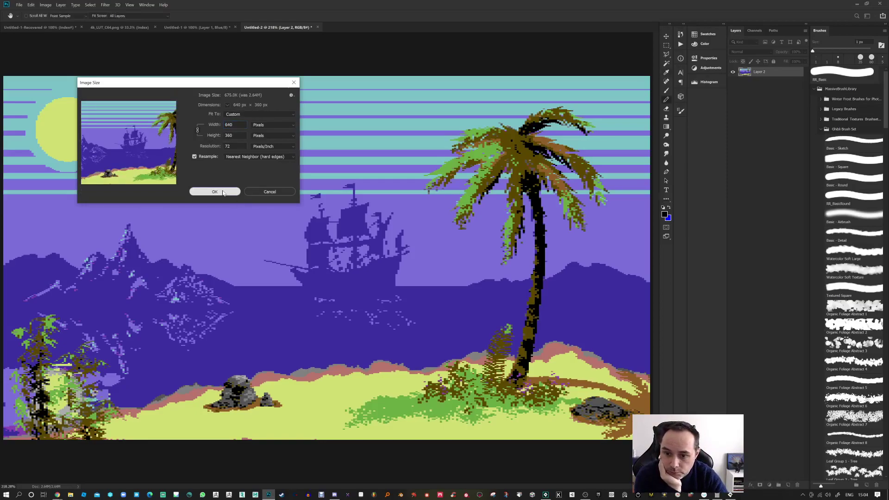
{"action": "left_click", "coordinate": [223, 192]}
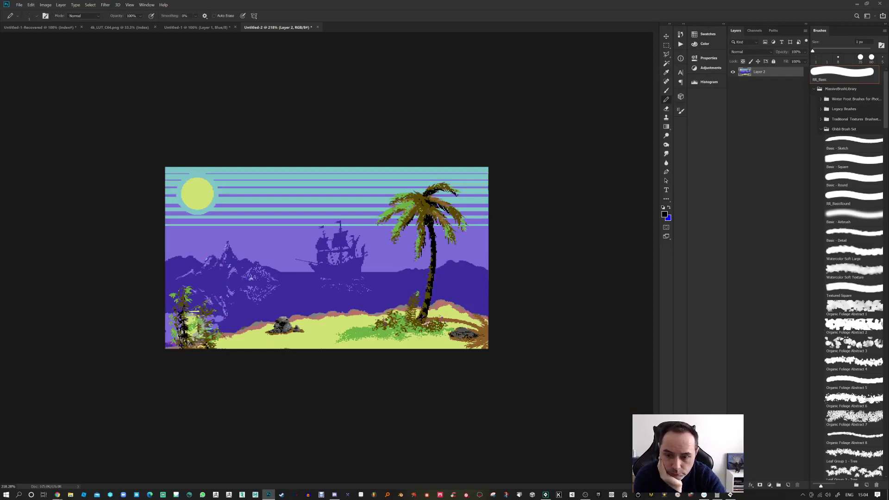
{"action": "key", "text": "ctrl+0"}
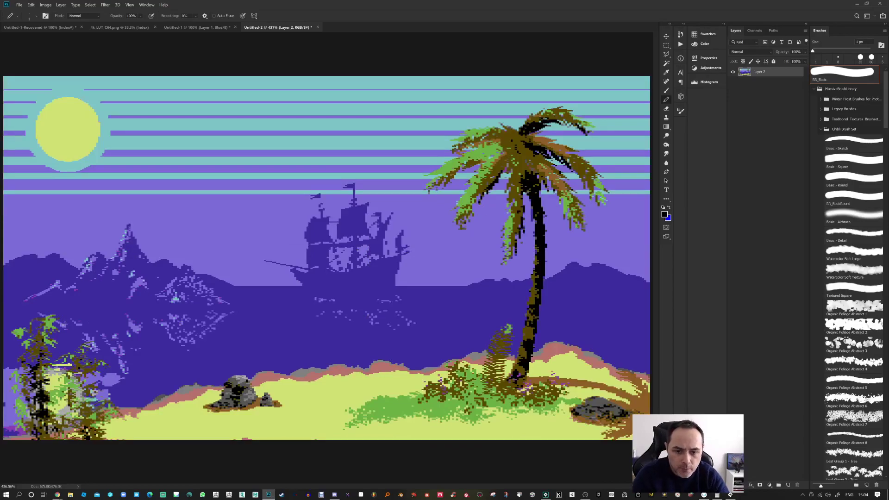
Try a 1 px pencil stroke in the sky beside the palm fronds, and undo it
{"action": "scroll", "coordinate": [481, 212], "scroll_direction": "up", "scroll_amount": 5}
{"action": "left_click_drag", "start_coordinate": [462, 234], "coordinate": [465, 254]}
{"action": "key", "text": "ctrl+z"}
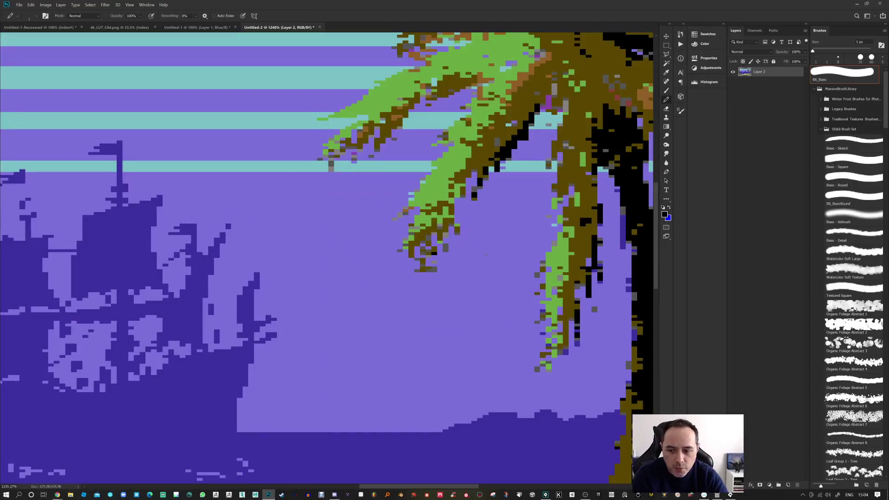
{"action": "scroll", "coordinate": [485, 255], "scroll_direction": "down", "scroll_amount": 5}
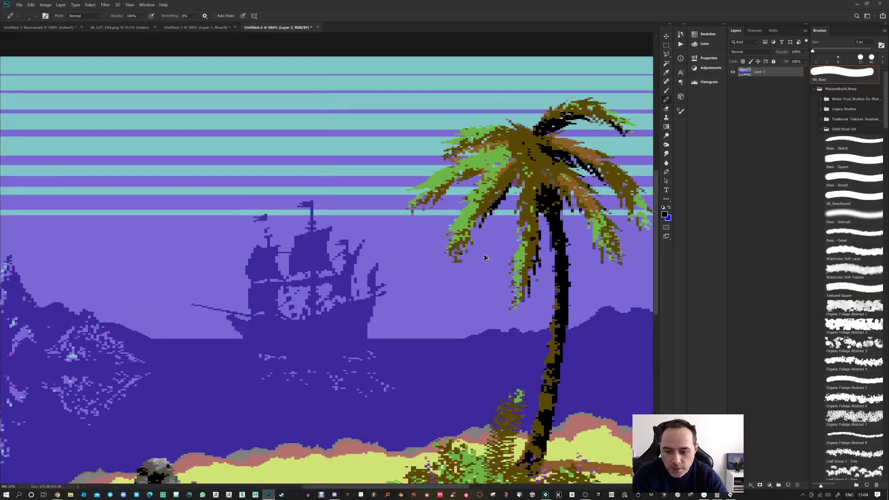
{"action": "scroll", "coordinate": [485, 258], "scroll_direction": "down", "scroll_amount": 3}
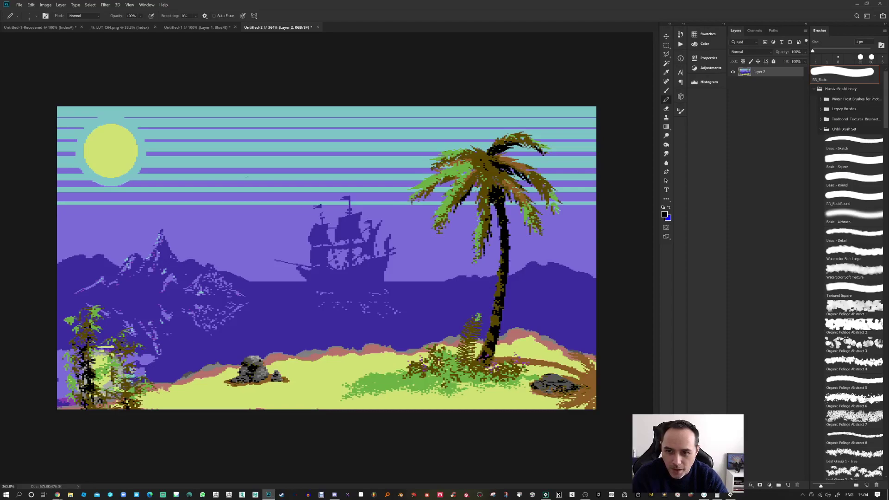
Check the image's dimensions in the Image Size settings
{"action": "left_click", "coordinate": [44, 7]}
{"action": "left_click", "coordinate": [56, 54]}
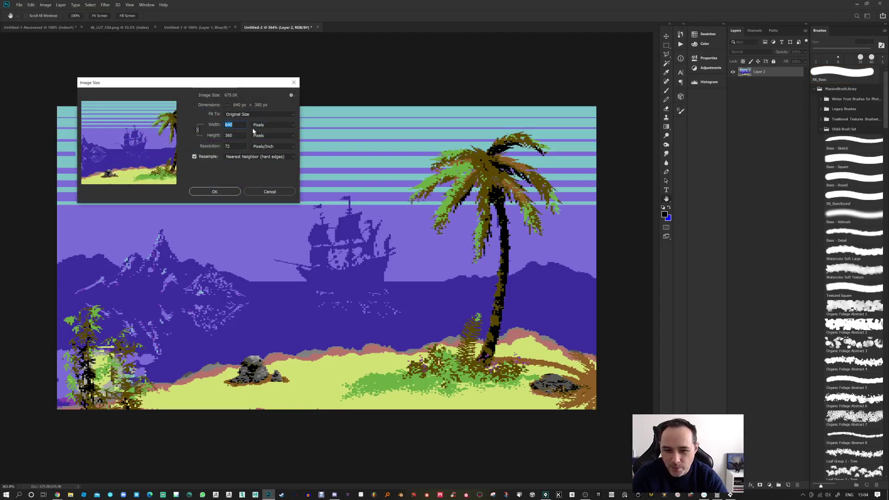
{"action": "left_click", "coordinate": [218, 192]}
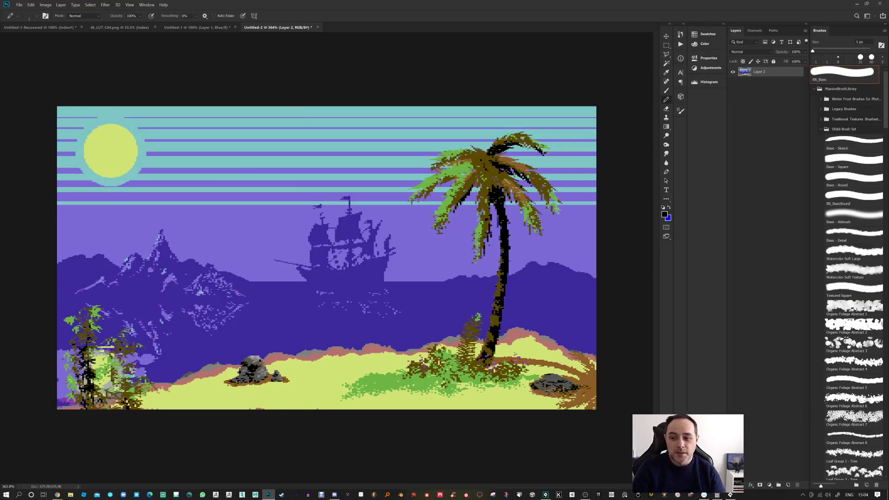
Try a 1 px pencil mark in the sampled dark blue on the horizon beside the mountain slope, and undo it
{"action": "scroll", "coordinate": [261, 279], "scroll_direction": "up", "scroll_amount": 8}
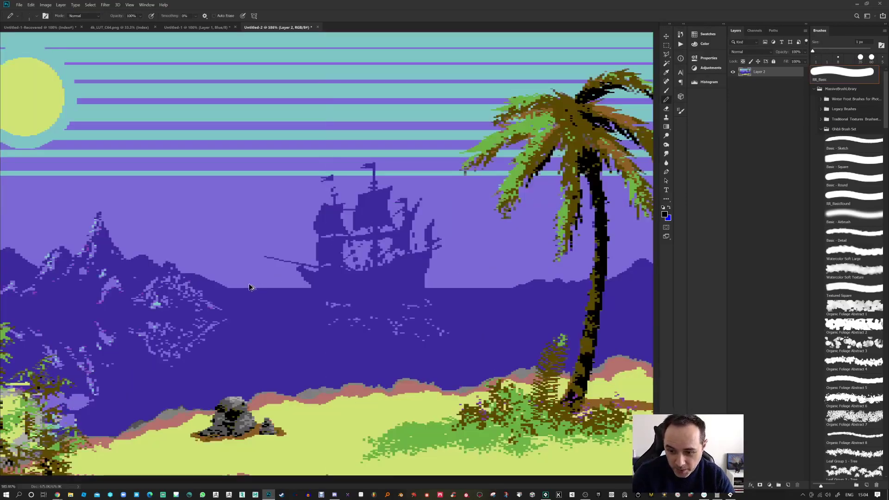
{"action": "scroll", "coordinate": [236, 288], "scroll_direction": "up", "scroll_amount": 2}
{"action": "left_click", "coordinate": [234, 280], "text": "alt"}
{"action": "left_click_drag", "start_coordinate": [240, 272], "coordinate": [247, 272]}
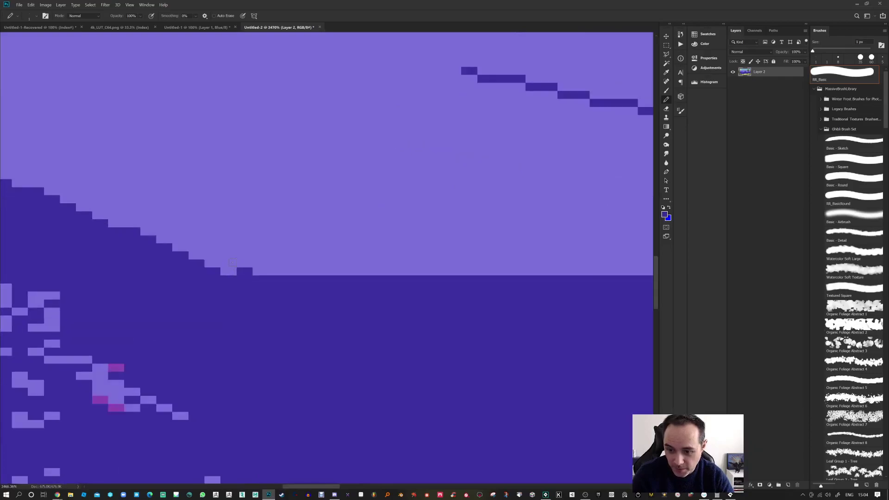
{"action": "key", "text": "ctrl+z"}
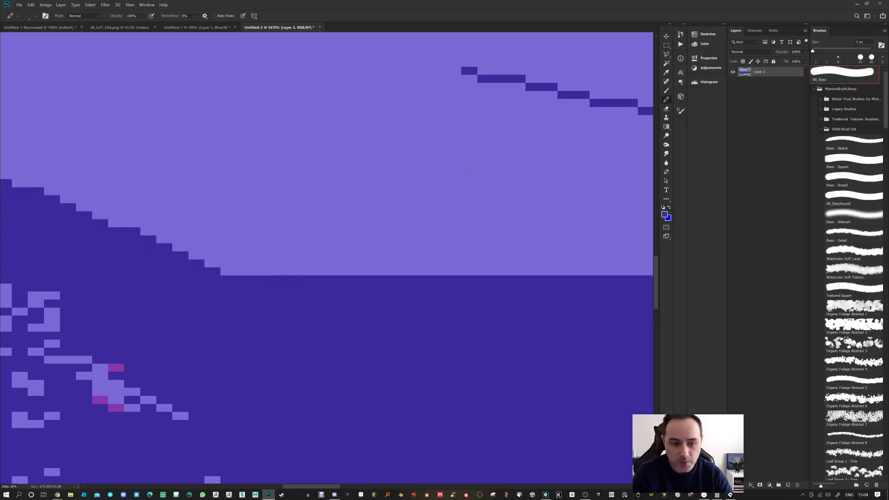
{"action": "key", "text": "ctrl+0"}
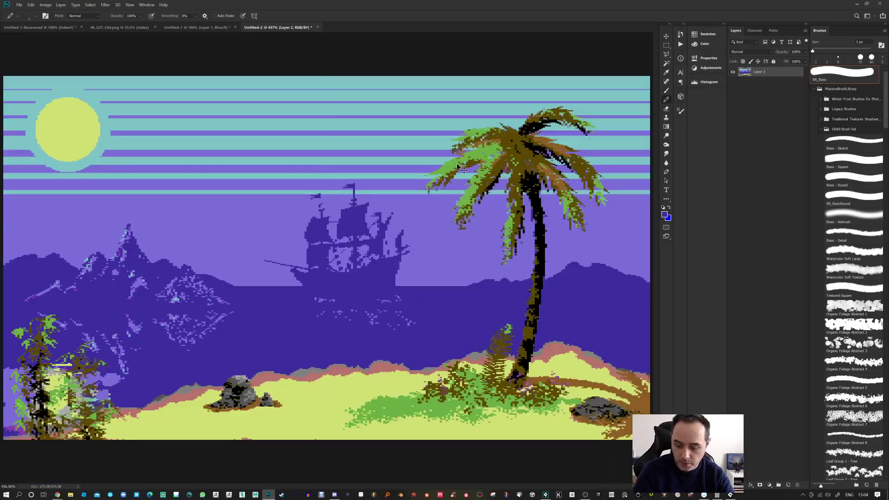
Create a new 640 x 360 pixel document with the pixel aspect ratio set to Anamorphic 2:1 (2)
{"action": "left_click", "coordinate": [19, 5]}
{"action": "left_click", "coordinate": [21, 11]}
{"action": "left_click", "coordinate": [170, 181]}
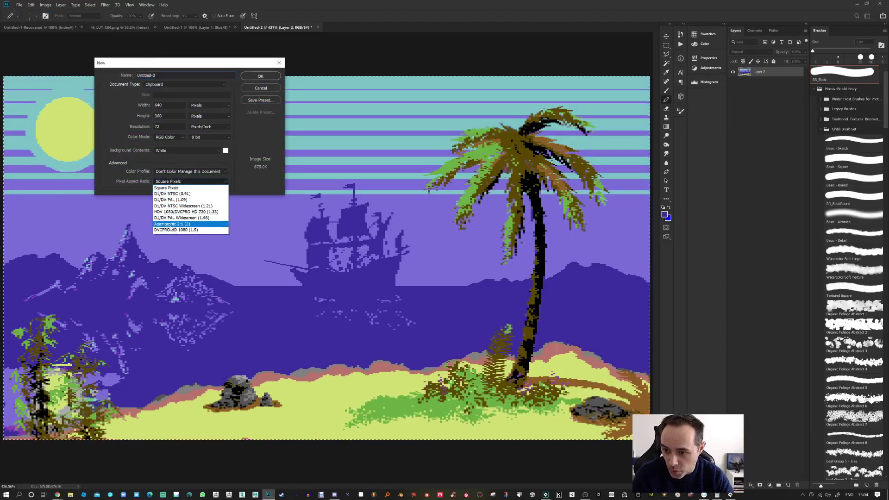
{"action": "left_click", "coordinate": [174, 225]}
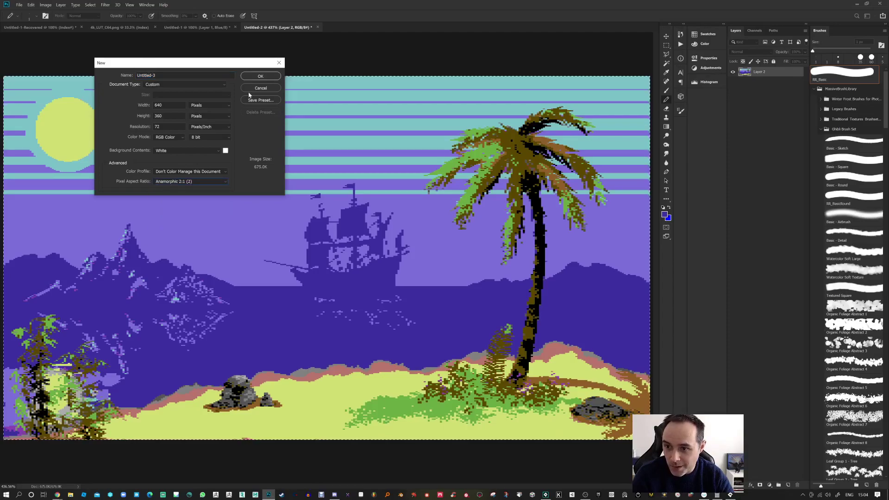
{"action": "left_click", "coordinate": [260, 77]}
Try pasting the copied beach image into the new wide-pixel document, and remove it again
{"action": "left_click", "coordinate": [465, 185]}
{"action": "key", "text": "ctrl+v"}
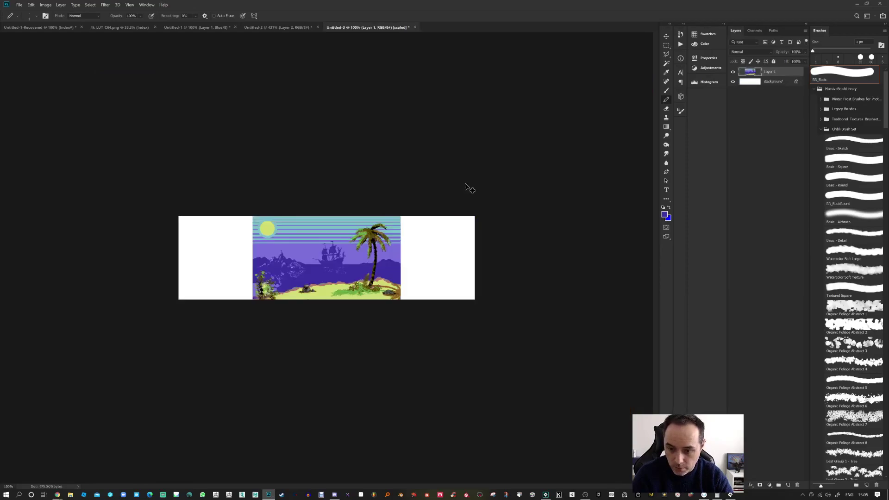
{"action": "scroll", "coordinate": [347, 273], "scroll_direction": "up", "scroll_amount": 6}
{"action": "key", "text": "ctrl+e"}
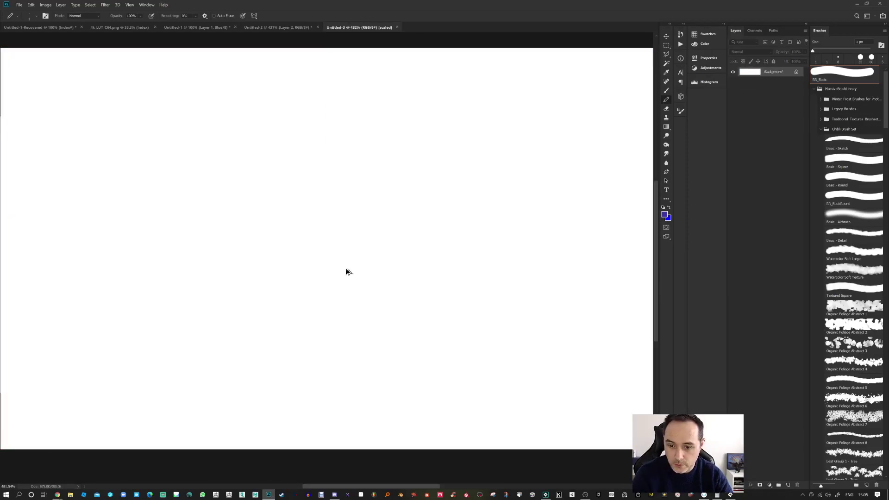
Resize the blank wide-pixel document to 320 x 360 pixels with unconstrained proportions and Nearest Neighbor (hard edges) resampling
{"action": "scroll", "coordinate": [348, 273], "scroll_direction": "down", "scroll_amount": 4}
{"action": "left_click", "coordinate": [46, 5]}
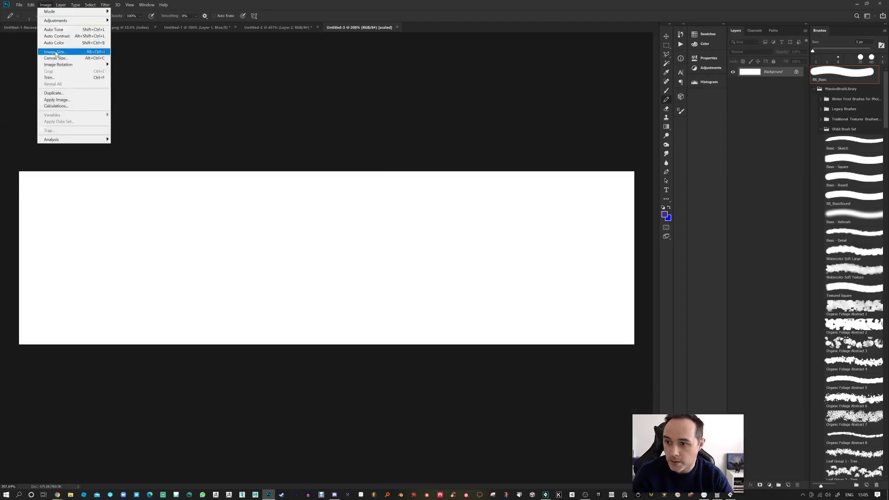
{"action": "left_click", "coordinate": [55, 51]}
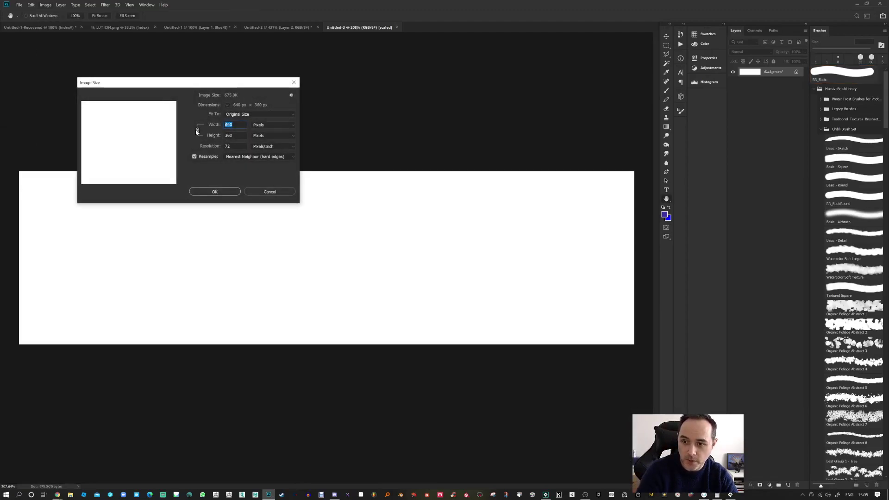
{"action": "type", "text": "320"}
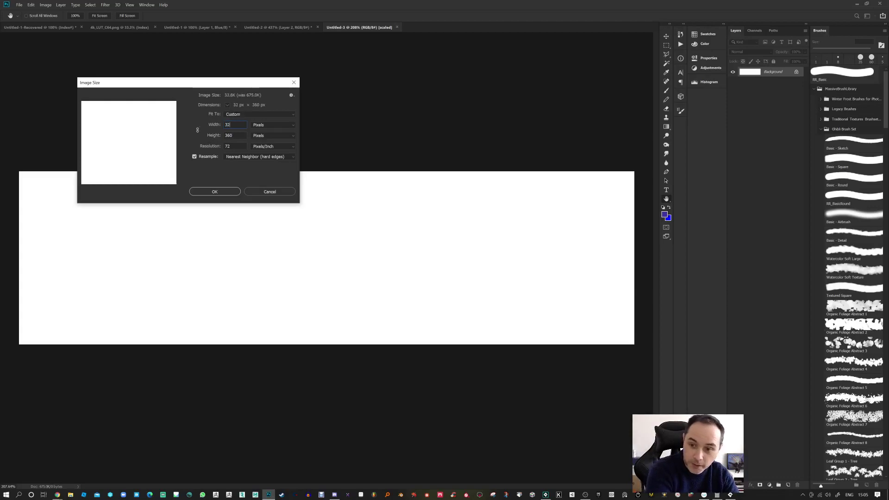
{"action": "left_click", "coordinate": [230, 190]}
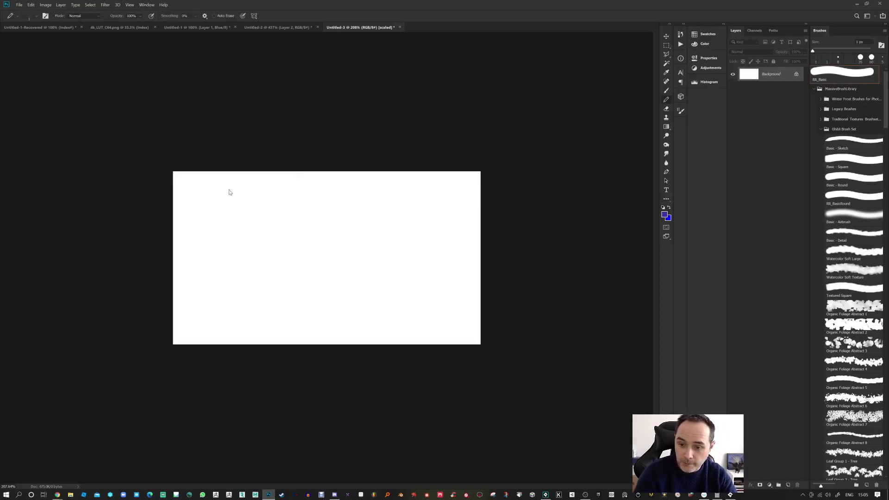
Try the beach image as a pasted layer in the 320-pixel-wide document, and undo the paste
{"action": "key", "text": "ctrl+v"}
{"action": "key", "text": "ctrl+z"}
{"action": "key", "text": "ctrl+v"}
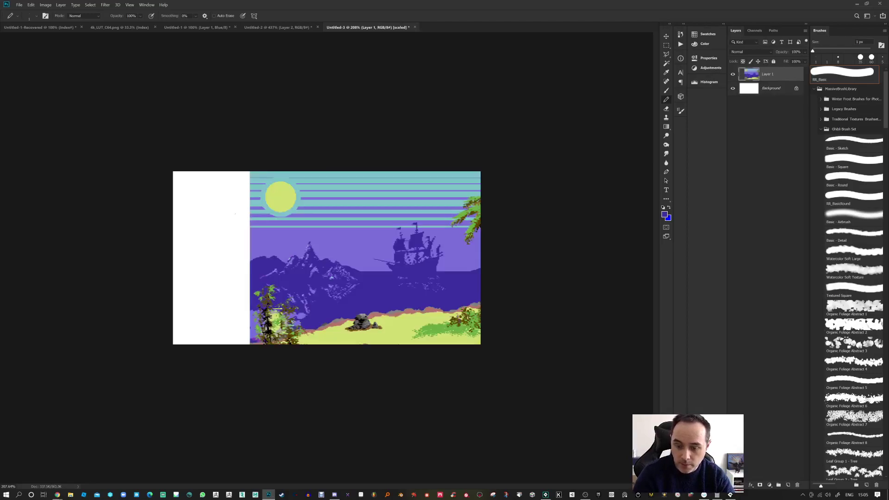
{"action": "scroll", "coordinate": [352, 273], "scroll_direction": "up", "scroll_amount": 5}
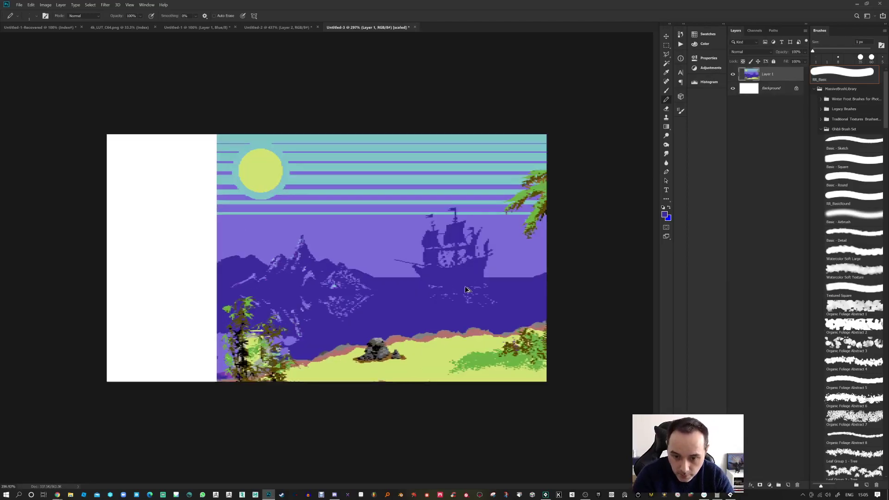
{"action": "key", "text": "ctrl+z"}
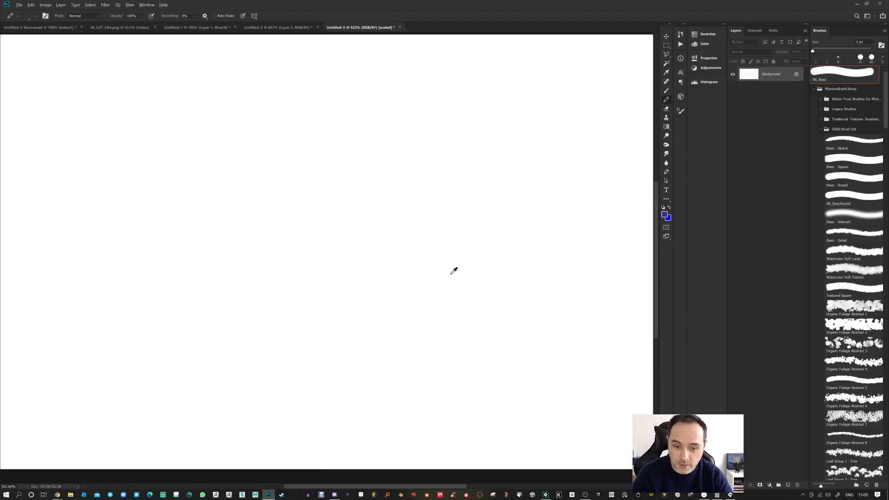
{"action": "scroll", "coordinate": [440, 269], "scroll_direction": "down", "scroll_amount": 5}
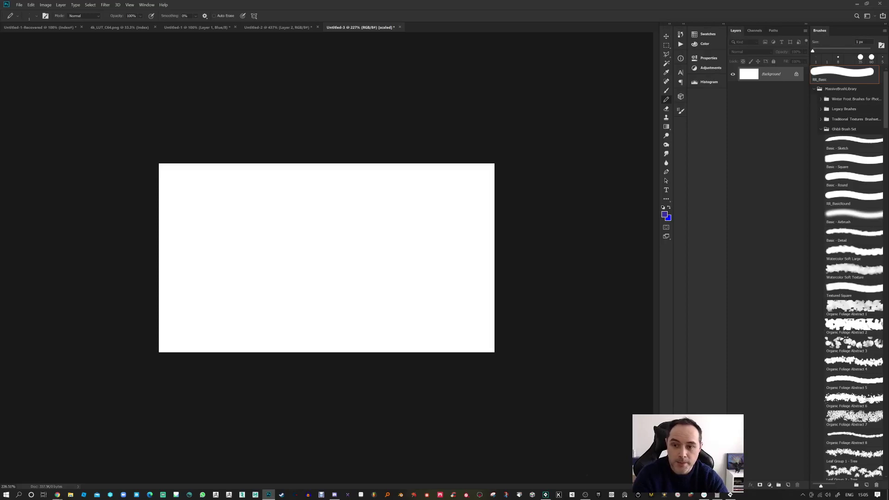
Switch to Background Designer and open its Info options over the pixel-mode beach scene
{"action": "key", "text": "alt+Tab"}
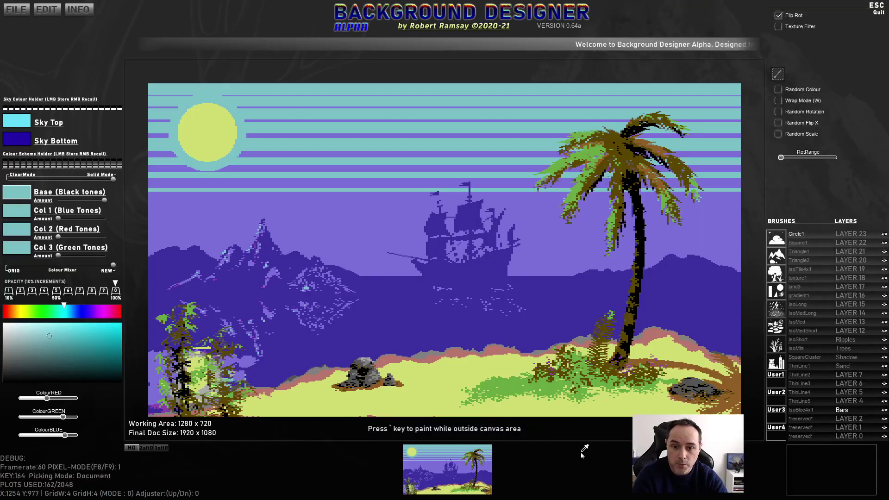
{"action": "key", "text": "alt+Tab"}
{"action": "key", "text": "alt+Tab"}
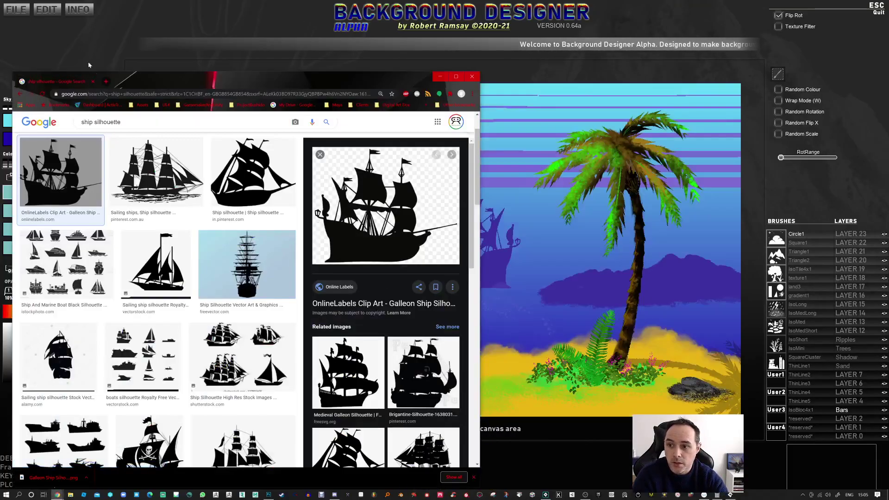
{"action": "left_click", "coordinate": [70, 16]}
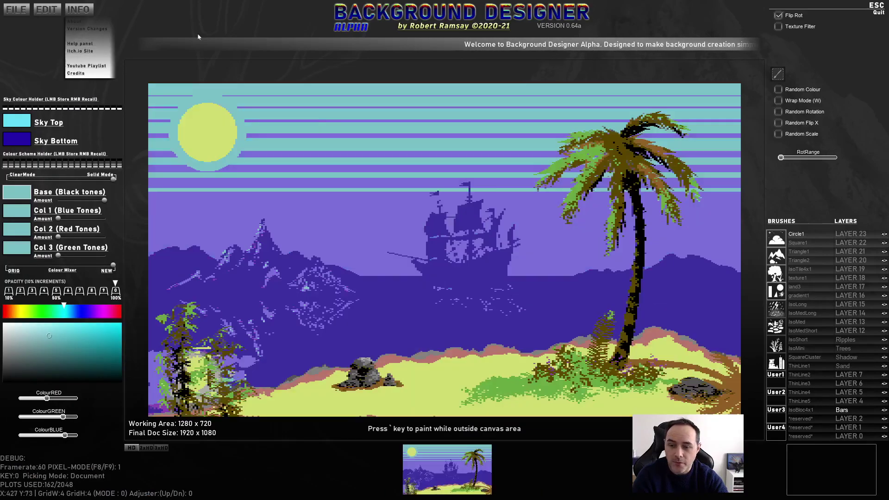
Switch to the Twitter notifications in Chrome and open the itch.io page linked in the liked BackgroundDesigner tweet
{"action": "key", "text": "alt+Tab"}
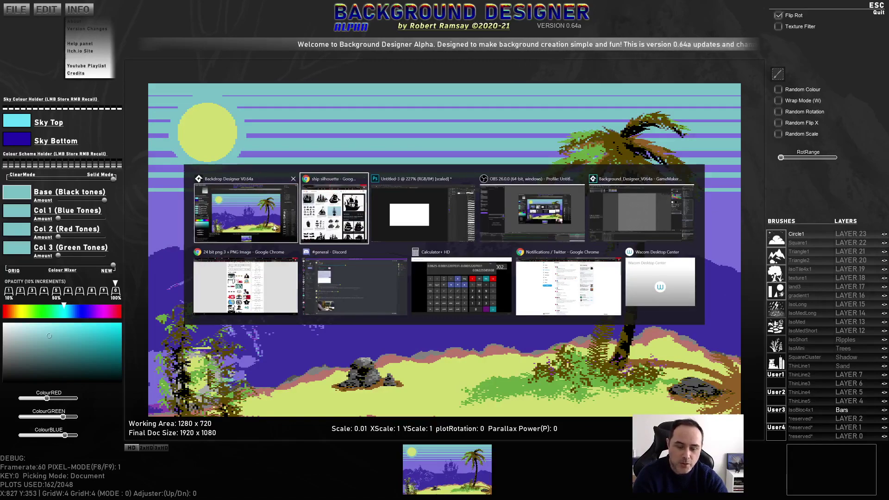
{"action": "left_click", "coordinate": [334, 211]}
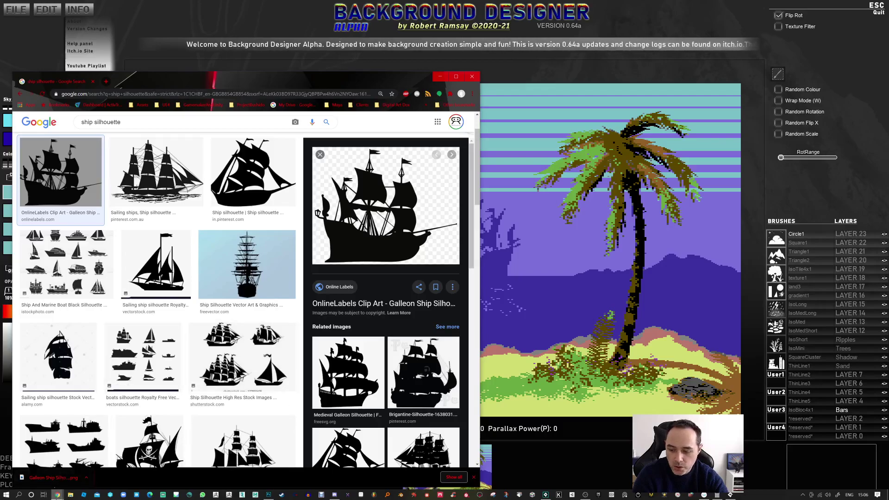
{"action": "mouse_move", "coordinate": [59, 493]}
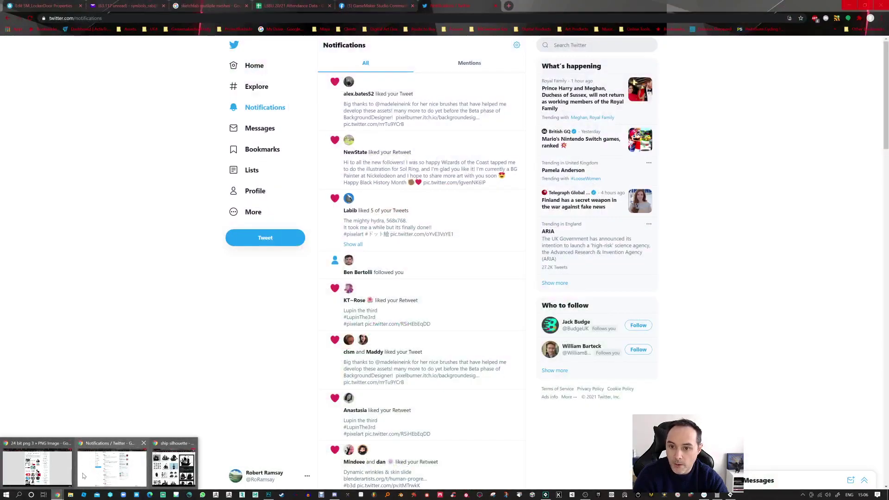
{"action": "left_click", "coordinate": [98, 463]}
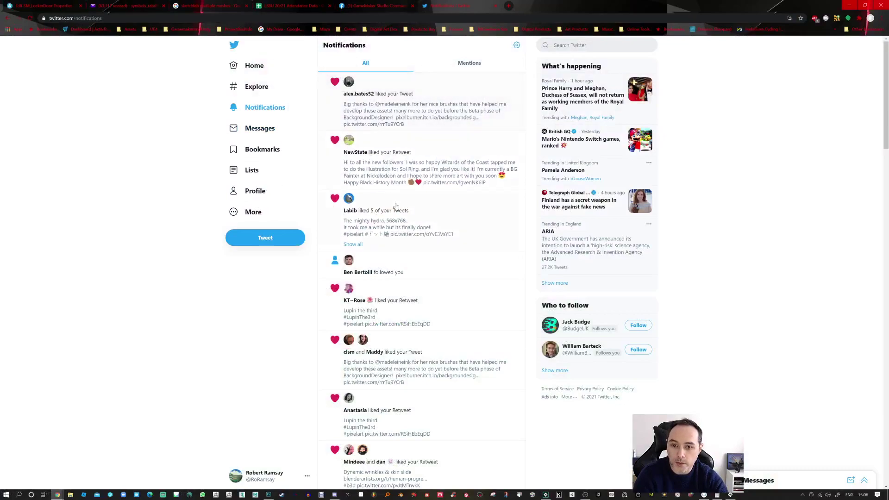
{"action": "left_click", "coordinate": [439, 120]}
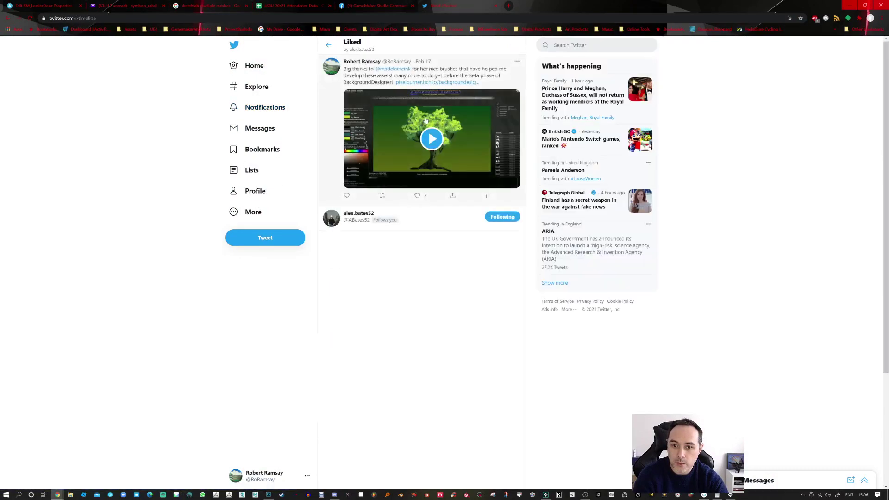
{"action": "left_click", "coordinate": [435, 83]}
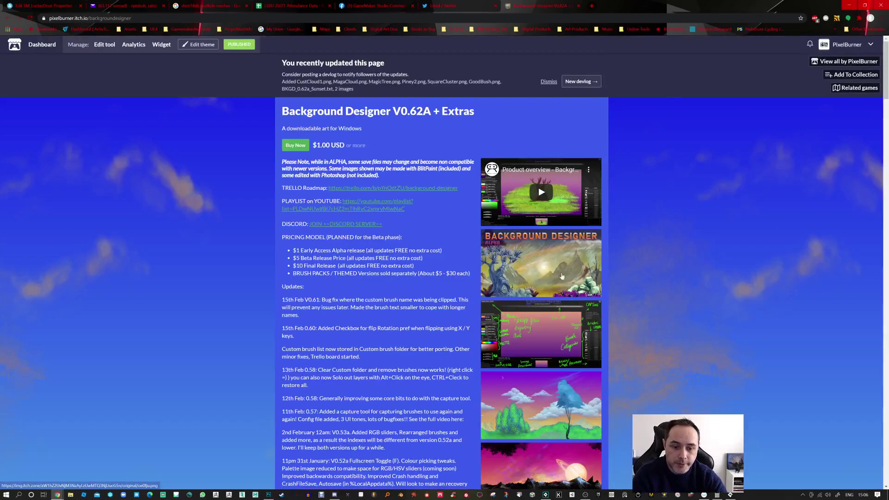
Examine the Background Designer itch.io page, including its title, pricing model, update notes and sample artwork
{"action": "scroll", "coordinate": [550, 219], "scroll_direction": "down", "scroll_amount": 3}
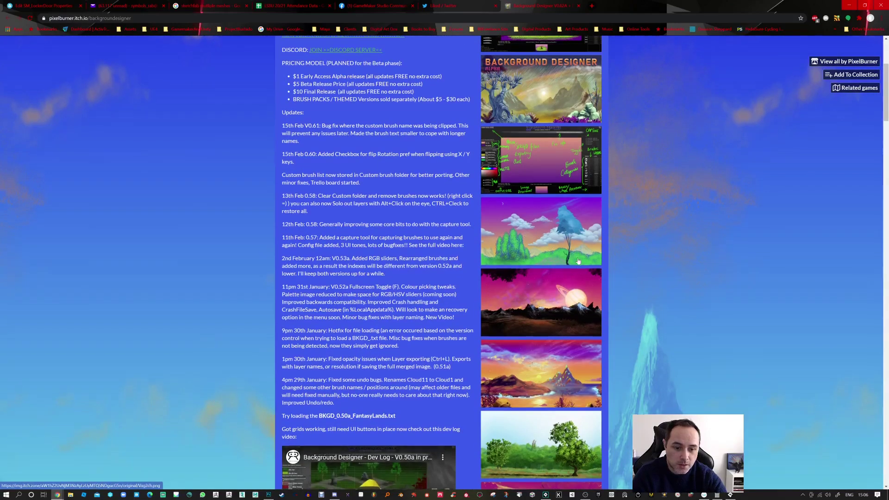
{"action": "scroll", "coordinate": [535, 258], "scroll_direction": "down", "scroll_amount": 3}
{"action": "scroll", "coordinate": [537, 264], "scroll_direction": "down", "scroll_amount": 1}
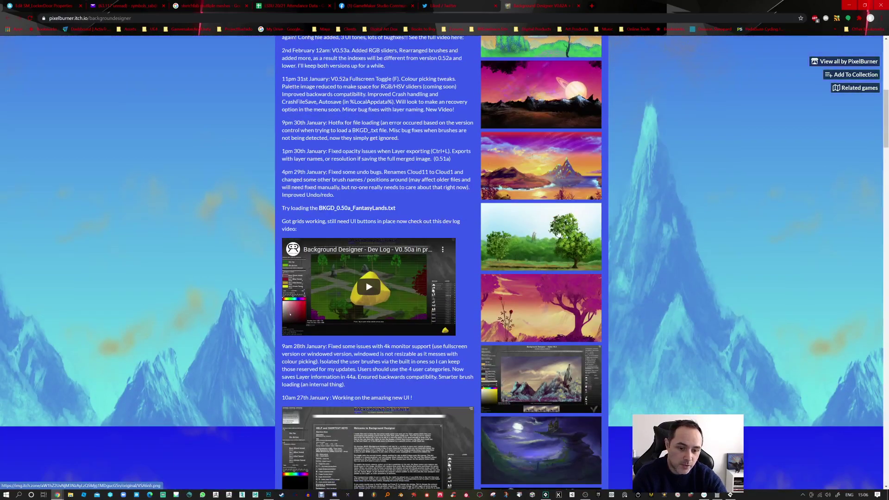
{"action": "scroll", "coordinate": [558, 237], "scroll_direction": "down", "scroll_amount": 2}
{"action": "scroll", "coordinate": [574, 388], "scroll_direction": "down", "scroll_amount": 3}
{"action": "scroll", "coordinate": [562, 381], "scroll_direction": "up", "scroll_amount": 5}
{"action": "scroll", "coordinate": [562, 380], "scroll_direction": "up", "scroll_amount": 6}
{"action": "scroll", "coordinate": [453, 276], "scroll_direction": "down", "scroll_amount": 6}
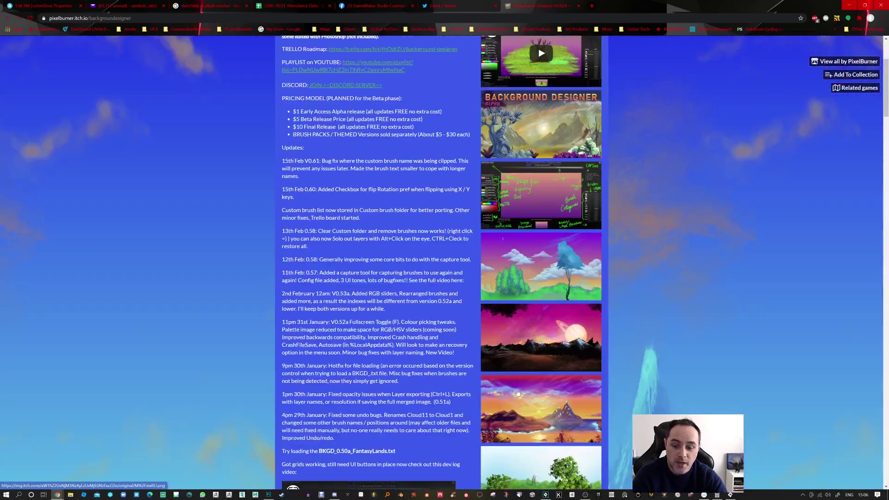
{"action": "scroll", "coordinate": [452, 276], "scroll_direction": "up", "scroll_amount": 5}
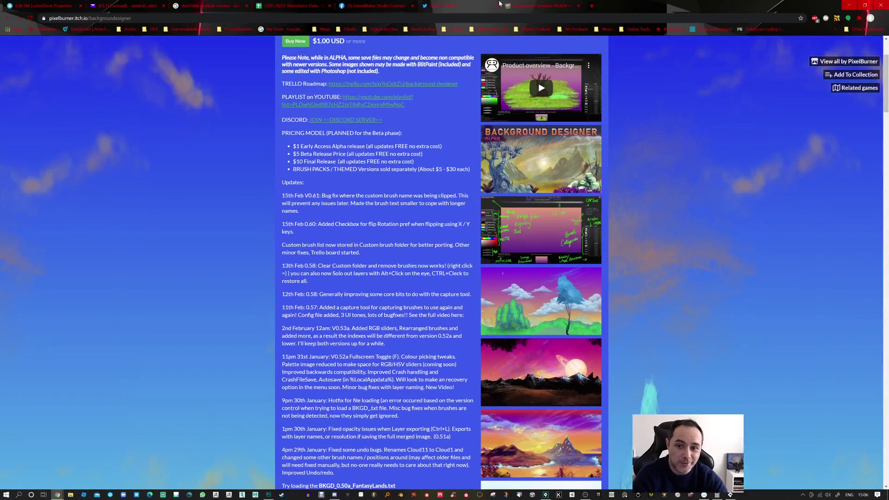
{"action": "scroll", "coordinate": [317, 185], "scroll_direction": "up", "scroll_amount": 2}
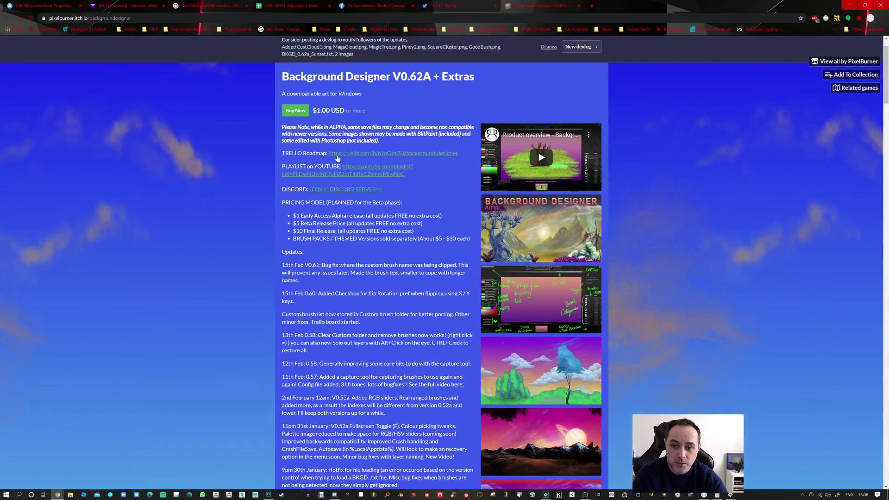
{"action": "scroll", "coordinate": [399, 198], "scroll_direction": "up", "scroll_amount": 1}
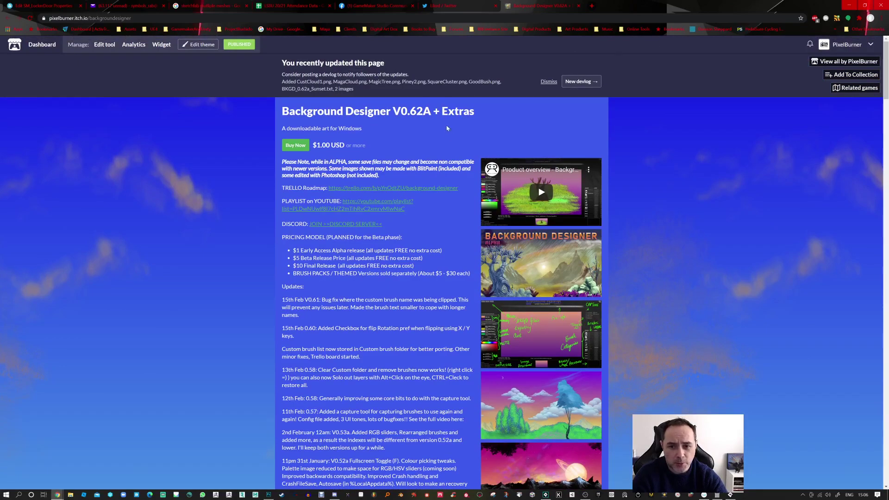
{"action": "left_click_drag", "start_coordinate": [415, 111], "coordinate": [423, 112]}
{"action": "left_click", "coordinate": [423, 145]}
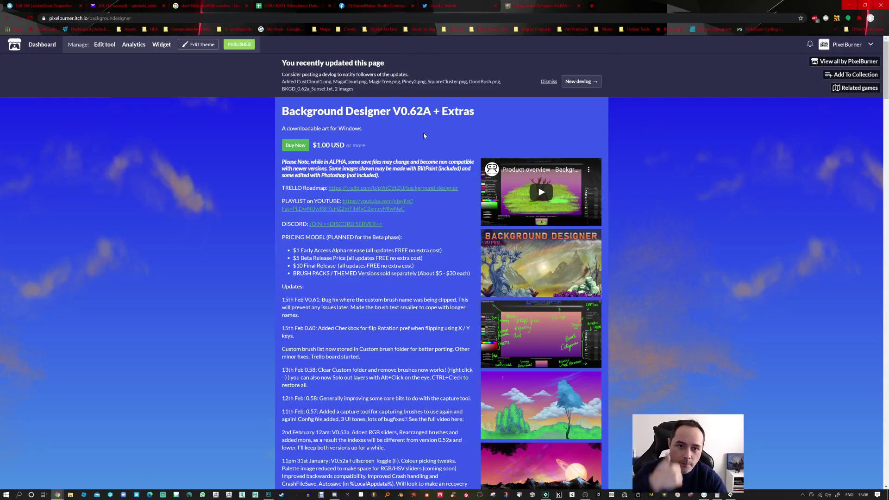